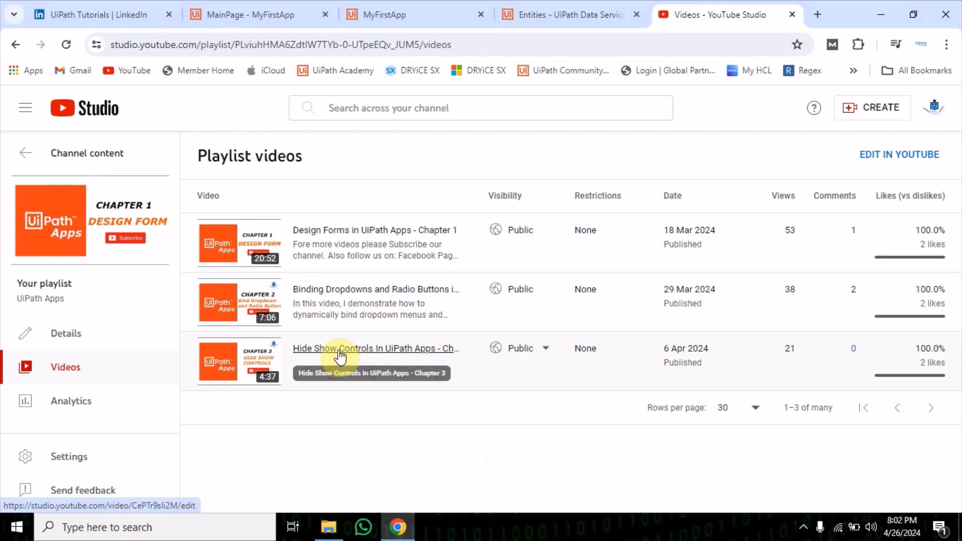
- Switch to UiPath Data Service and create a new entity with the display name MyFirstAppEntity
left_click(268, 7)
left_click(396, 15)
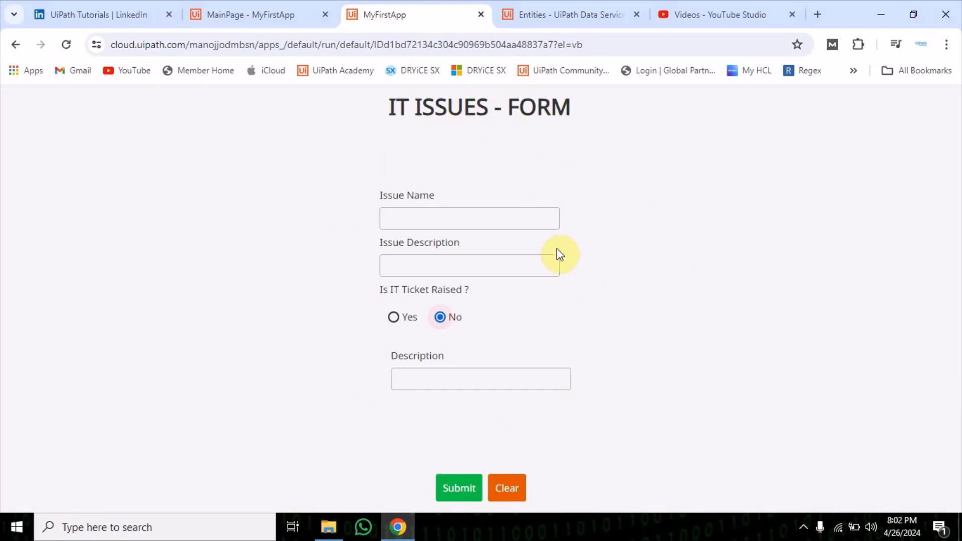
left_click(550, 16)
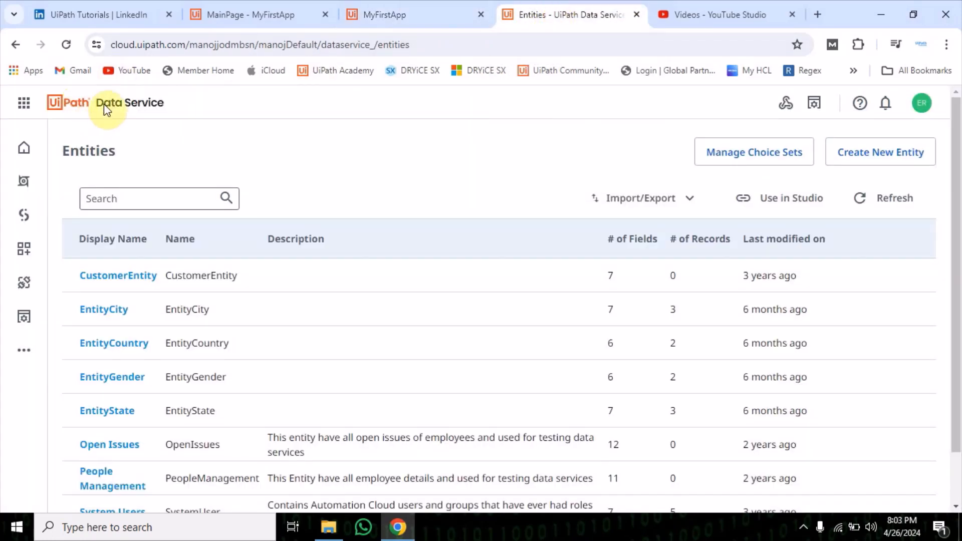
left_click(885, 160)
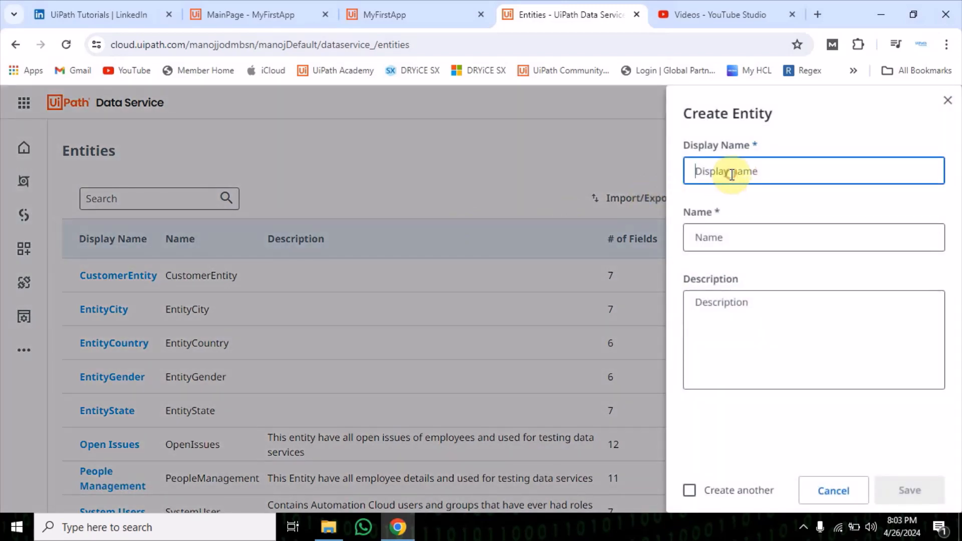
type("T")
key("BackSpace")
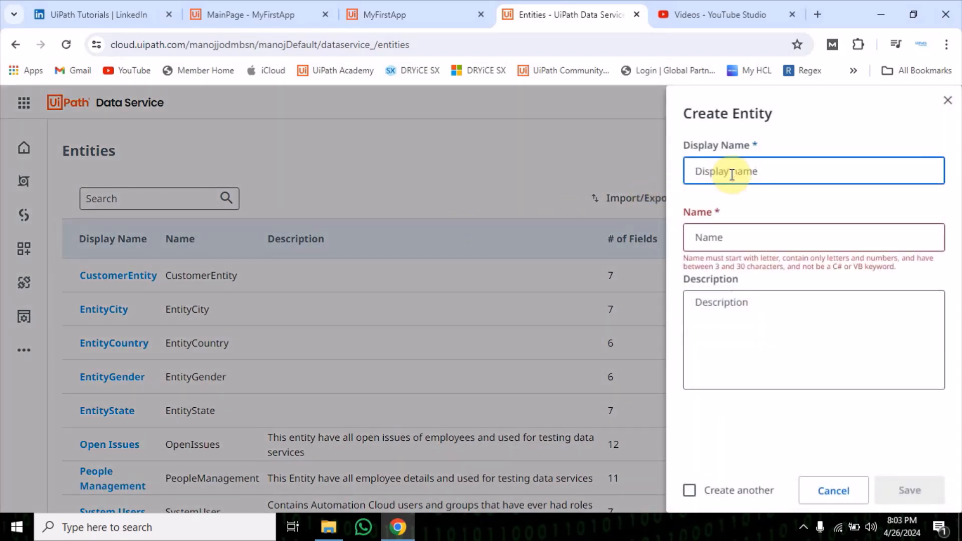
type("MyFirstAppEntity")
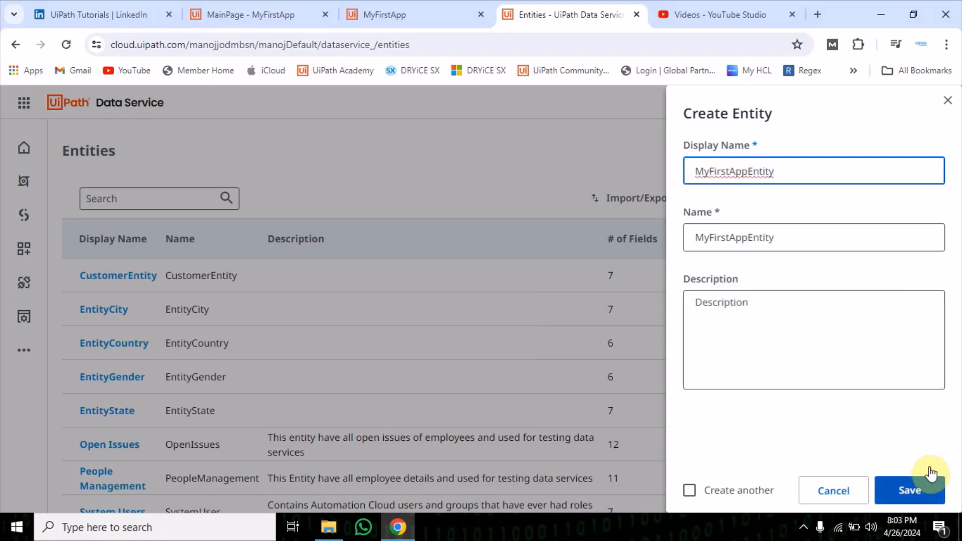
left_click(915, 499)
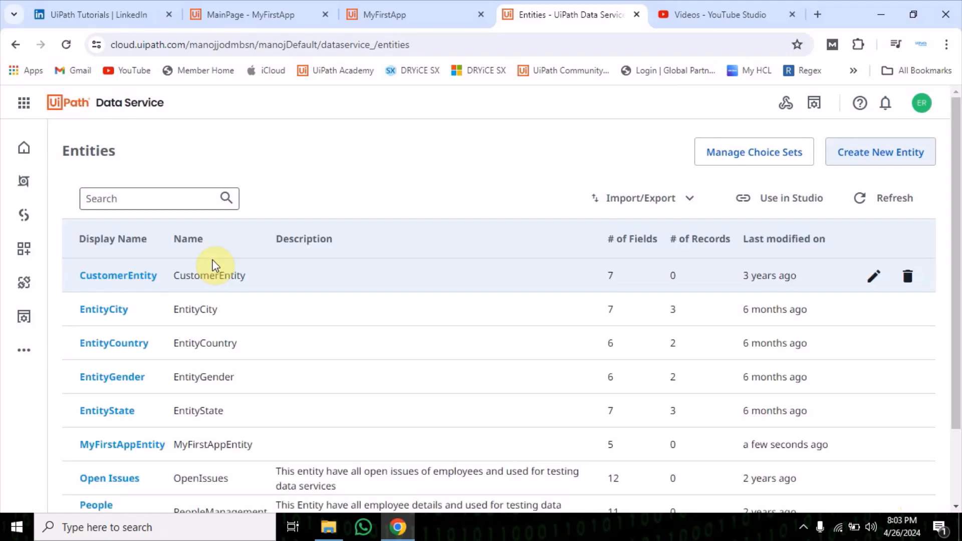
- Open MyFirstAppEntity and review the IT Issues form's fields with "Is IT Ticket Raised ?" set to Yes
scroll(182, 328, "down", 3)
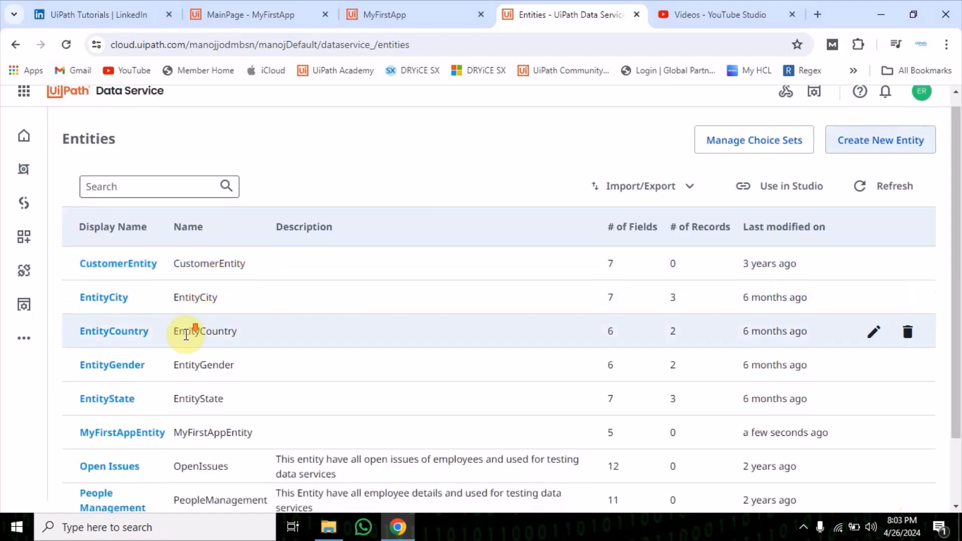
left_click(128, 375)
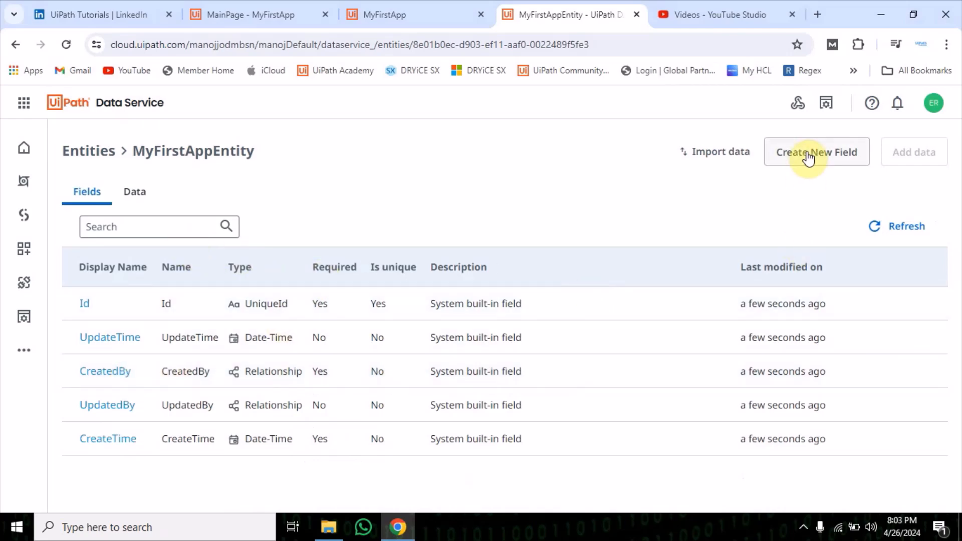
left_click(385, 14)
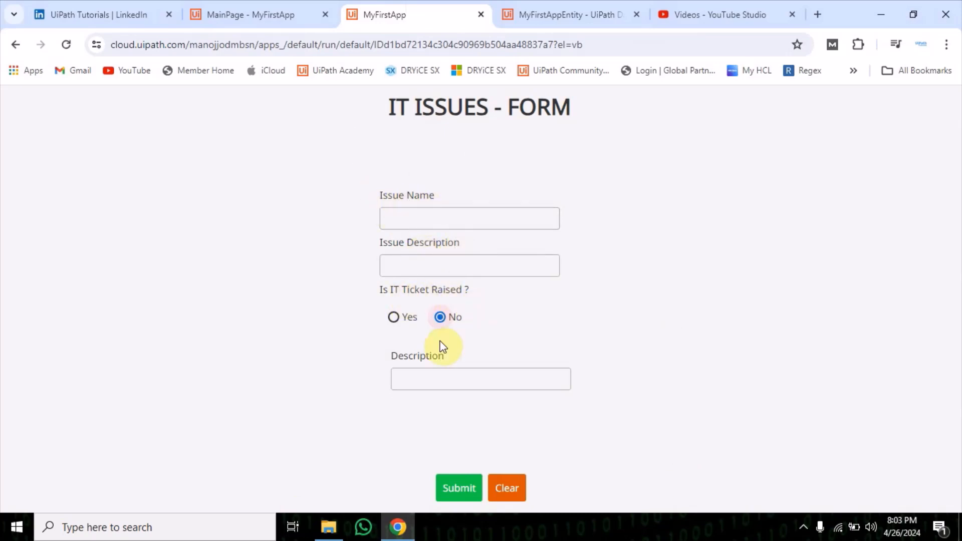
left_click(398, 324)
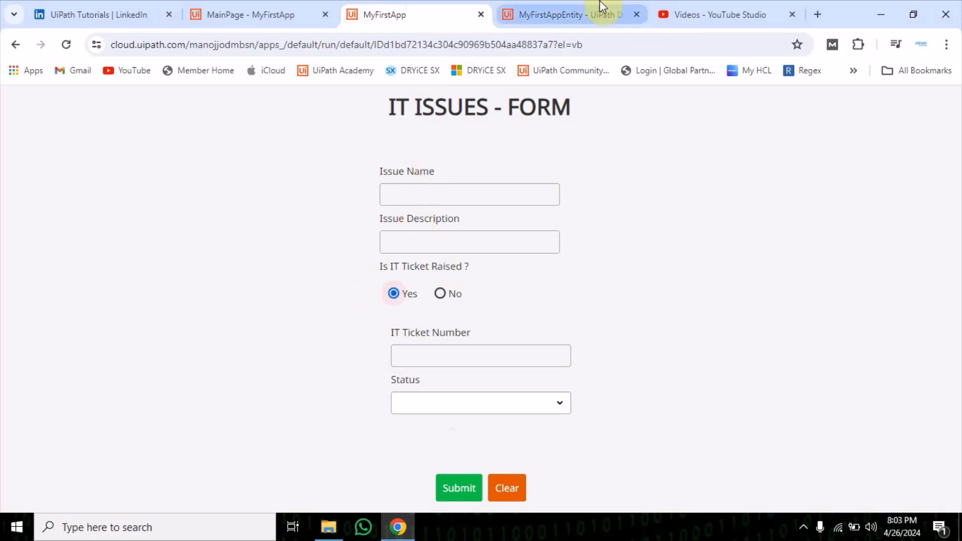
left_click(575, 12)
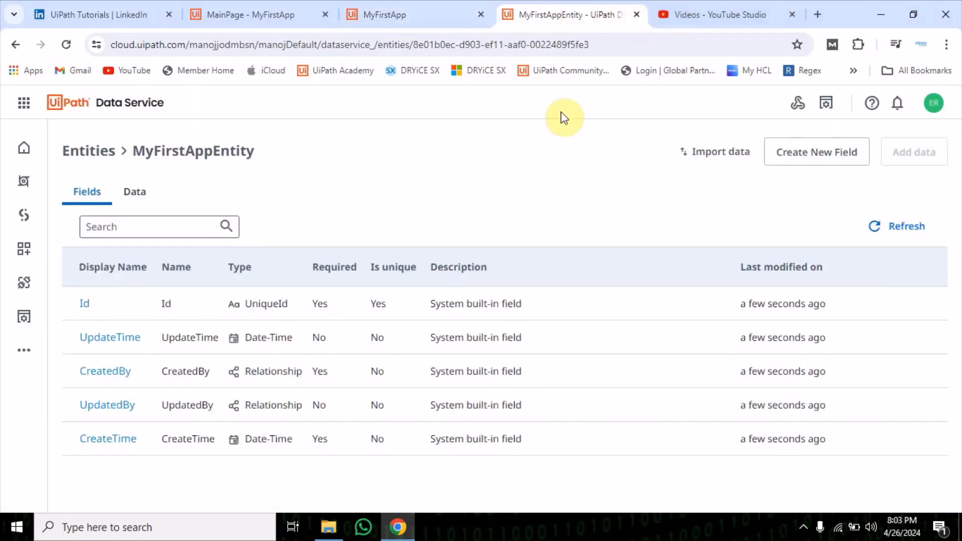
left_click(402, 10)
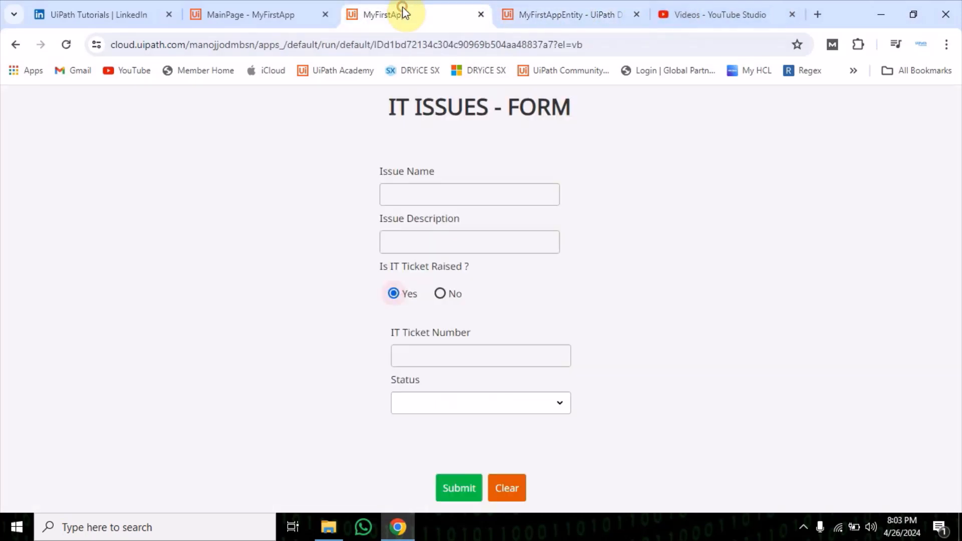
- Create a text field in MyFirstAppEntity with display name "Issue Name" and name IssueName
left_click(569, 11)
left_click(810, 155)
left_click(798, 168)
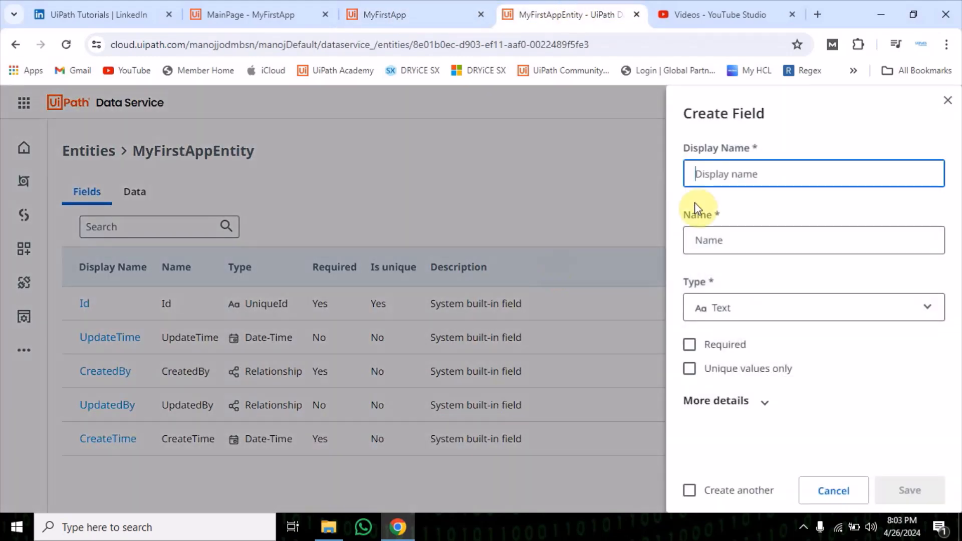
type("IssueName")
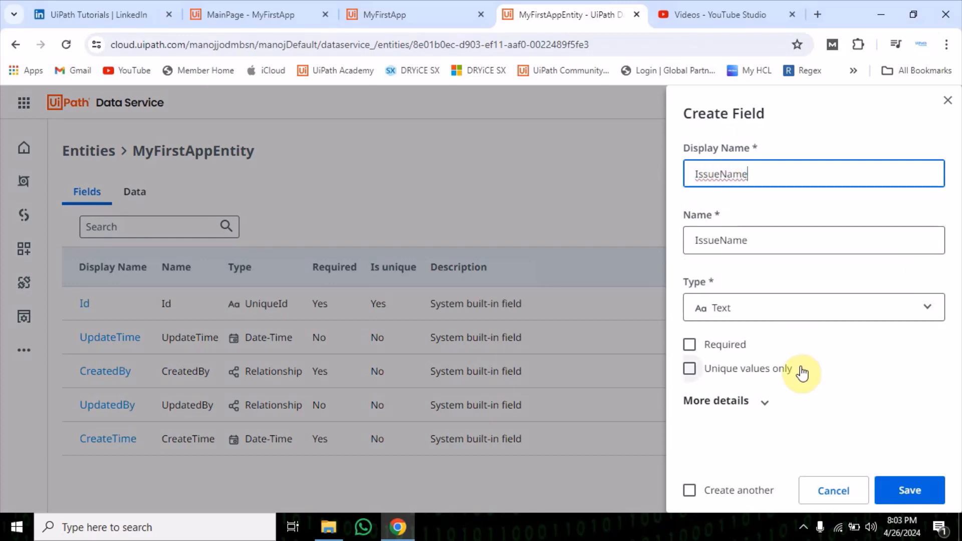
left_click(903, 494)
left_click(719, 171)
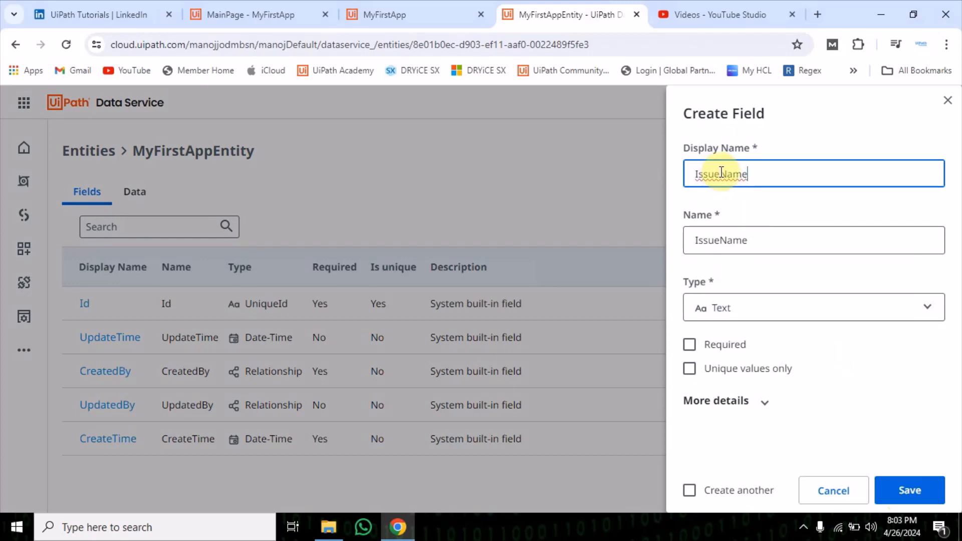
left_click(715, 171)
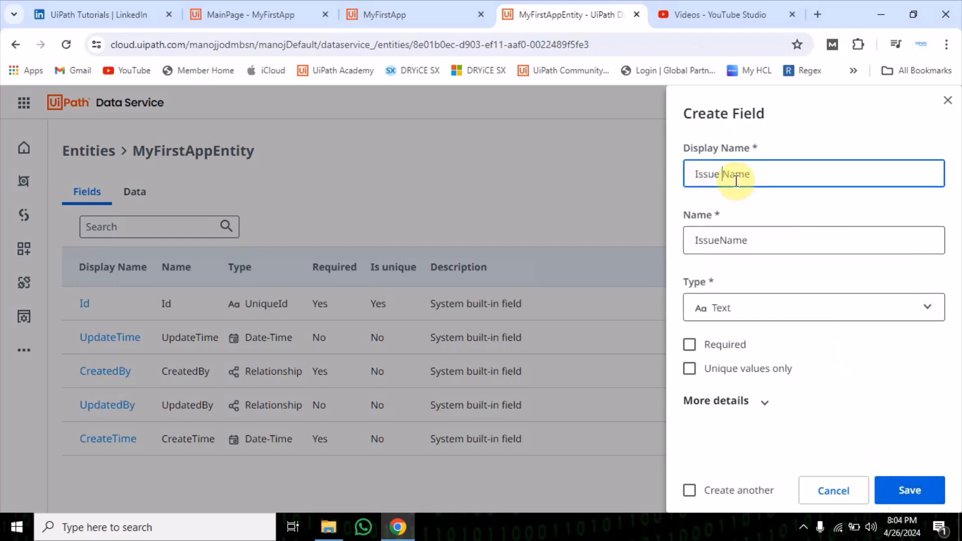
left_click(914, 491)
- Add a text field "Issue Description" to MyFirstAppEntity, copying the label from the IT Issues form
left_click(384, 15)
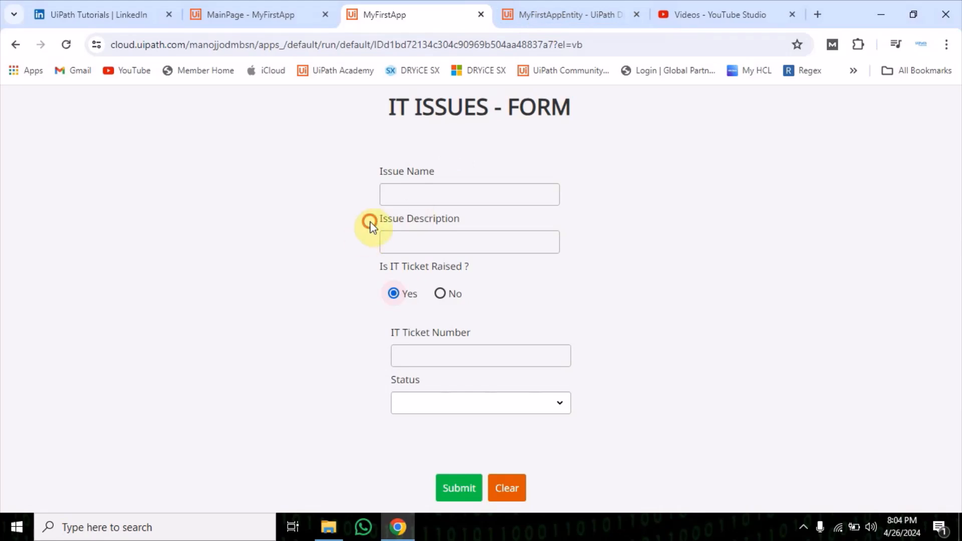
left_click_drag(371, 223, 462, 221)
key("ctrl+c")
left_click(541, 10)
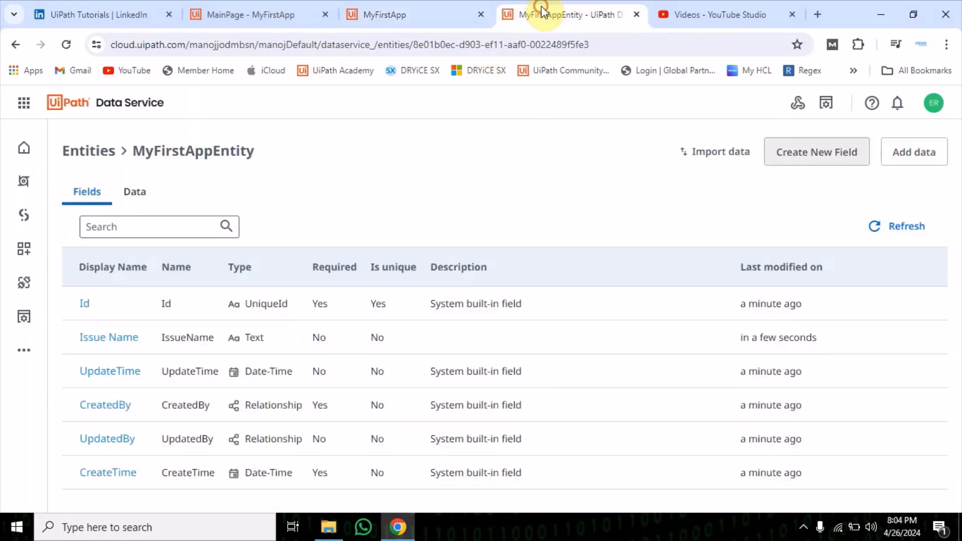
left_click(824, 150)
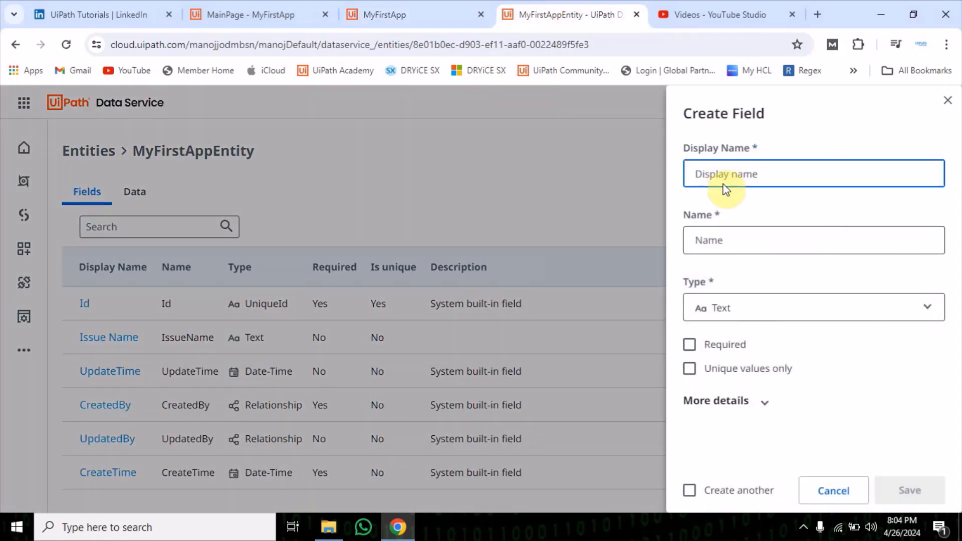
key("ctrl+v")
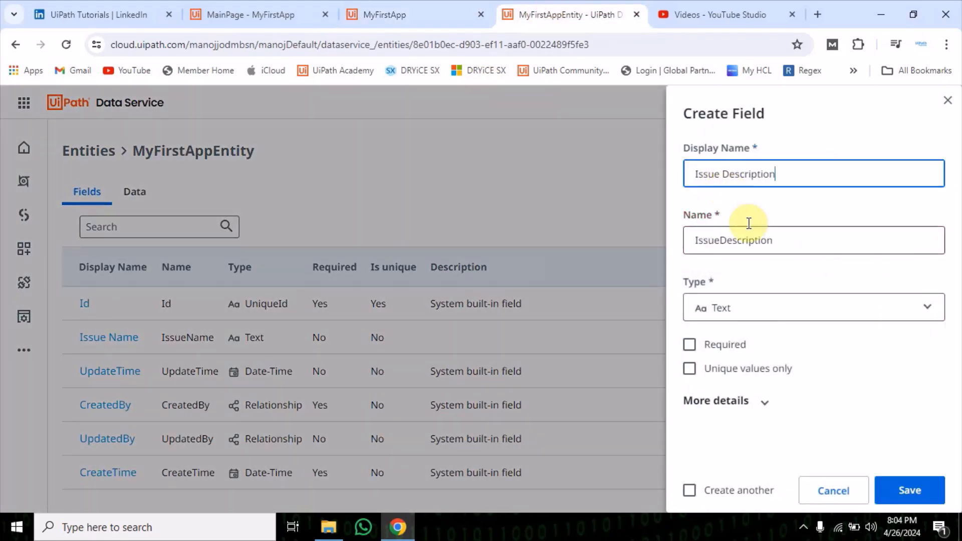
left_click(922, 490)
- Add a text field "Is IT Ticket Raised" to MyFirstAppEntity, taking the label from the form without the question mark
left_click(381, 14)
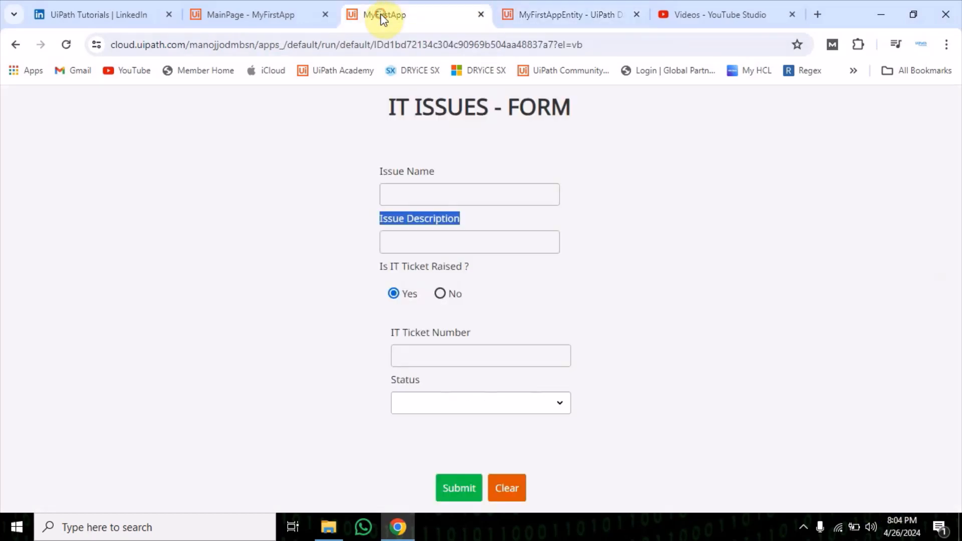
left_click_drag(379, 267, 459, 273)
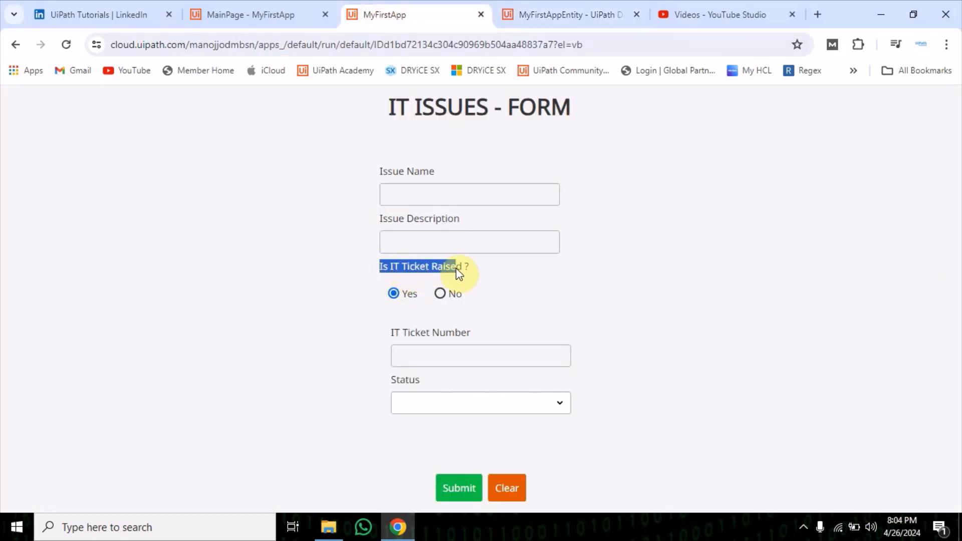
left_click(569, 14)
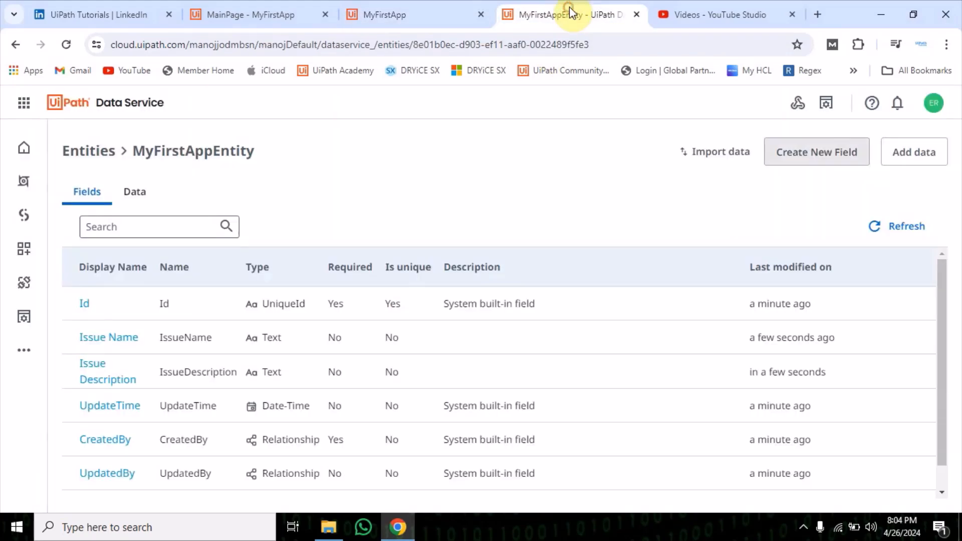
left_click(827, 168)
left_click(747, 186)
type("Is IT Ticket Raised")
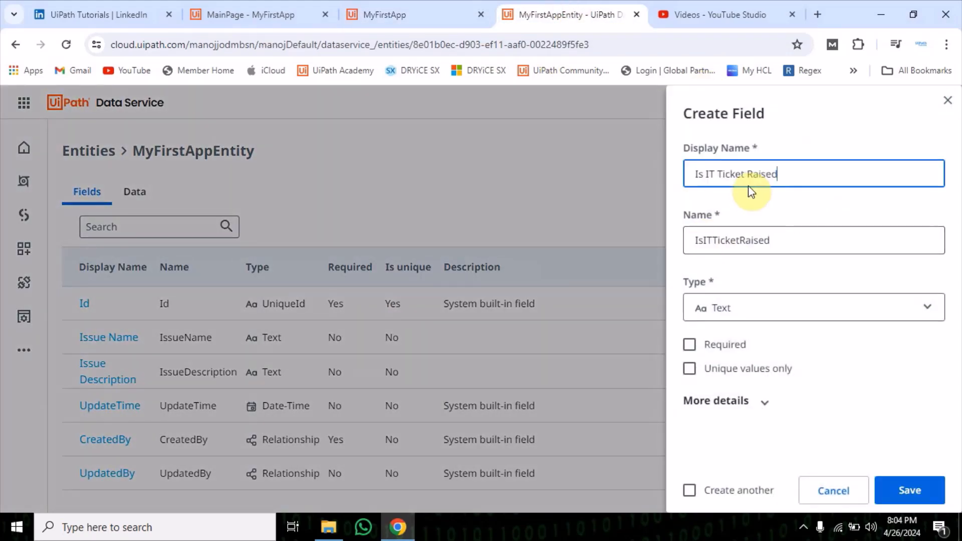
left_click(909, 489)
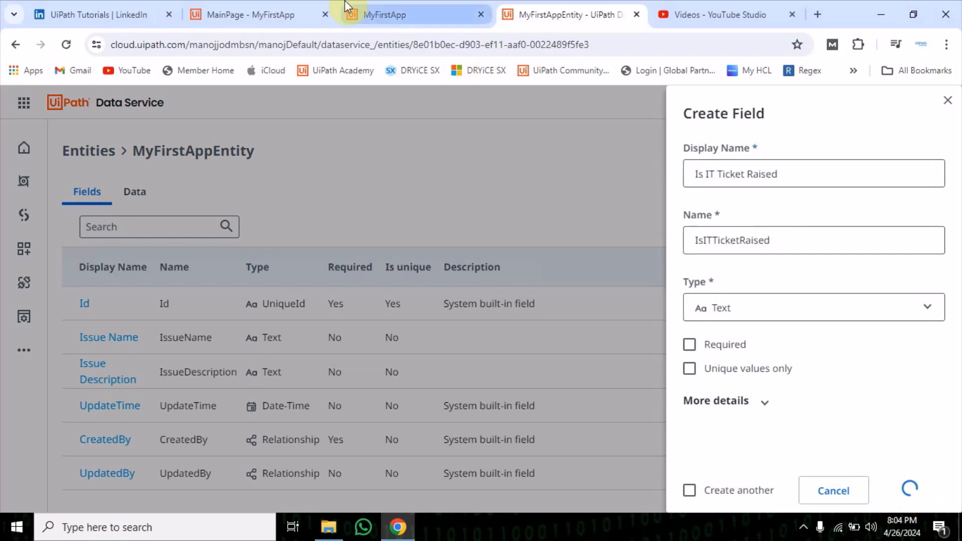
- Add a text field "IT Ticket Number" to MyFirstAppEntity, copying the label from the IT Issues form
left_click(380, 10)
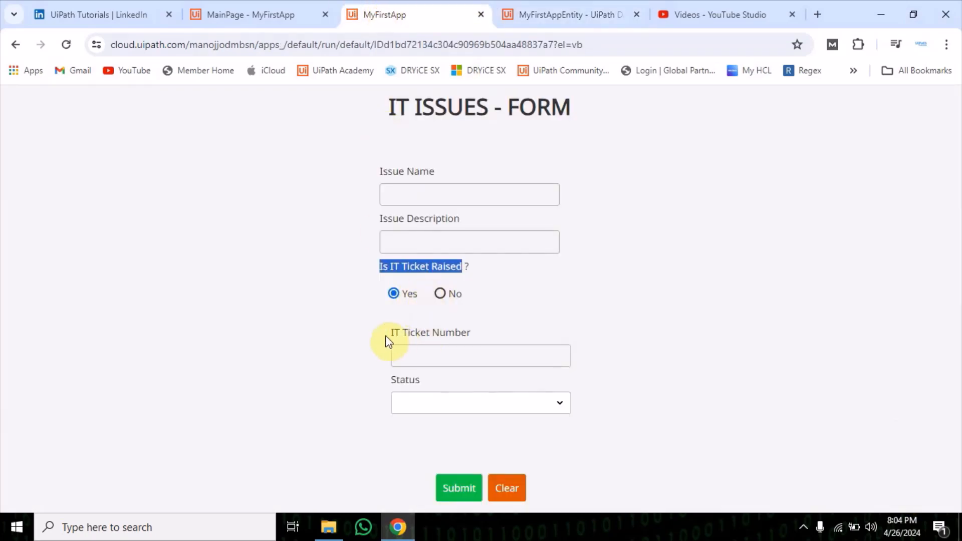
left_click_drag(385, 333, 470, 332)
key("ctrl+c")
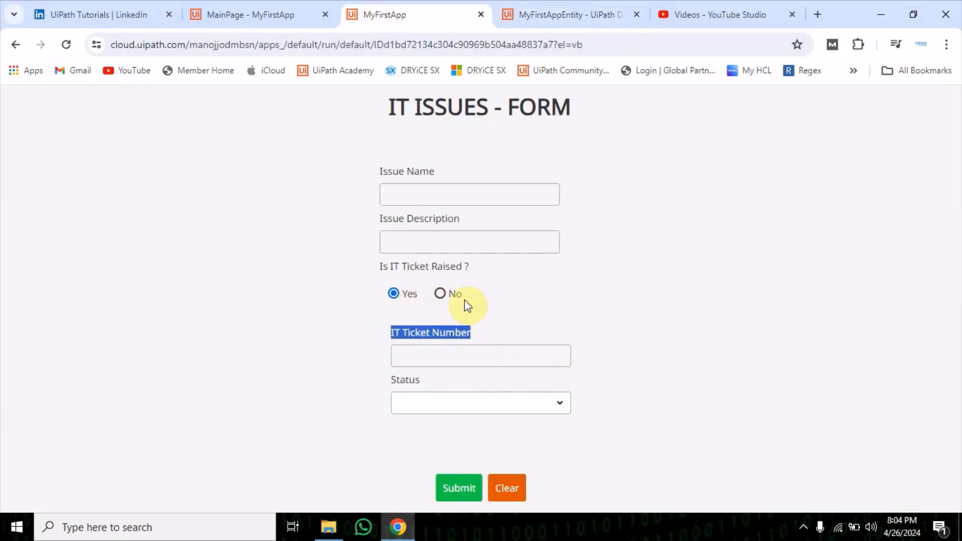
left_click(551, 16)
left_click(804, 150)
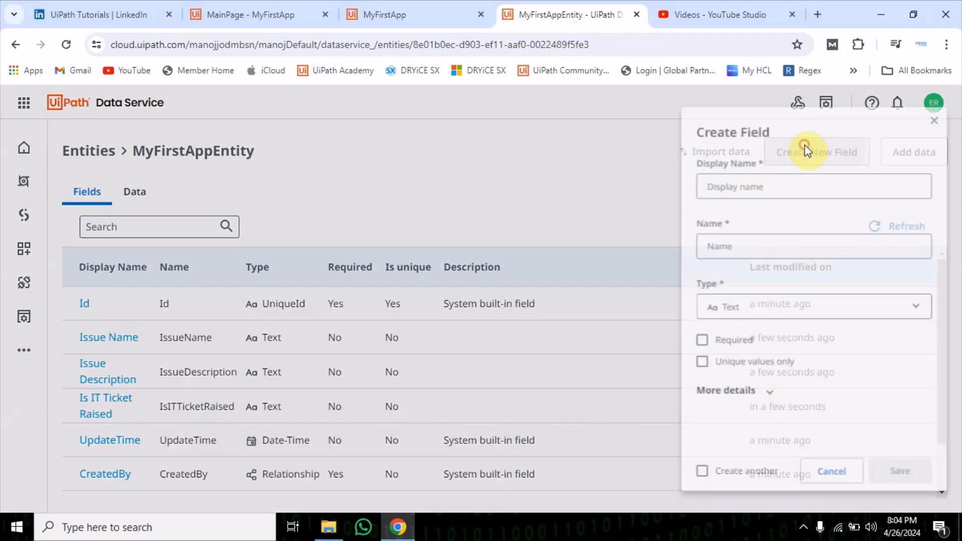
key("ctrl+v")
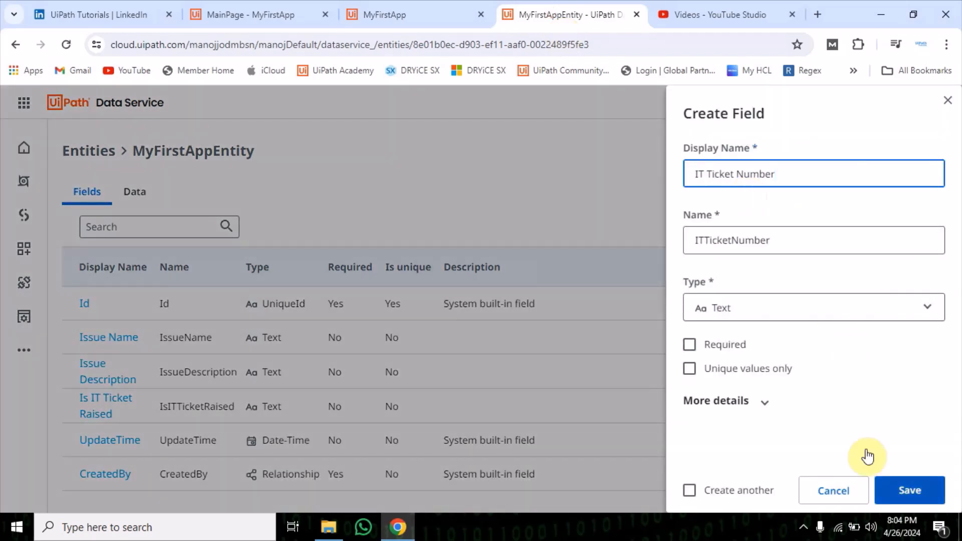
left_click(903, 496)
- Add a text field "Status" to MyFirstAppEntity, taking the label from the IT Issues form
left_click(397, 12)
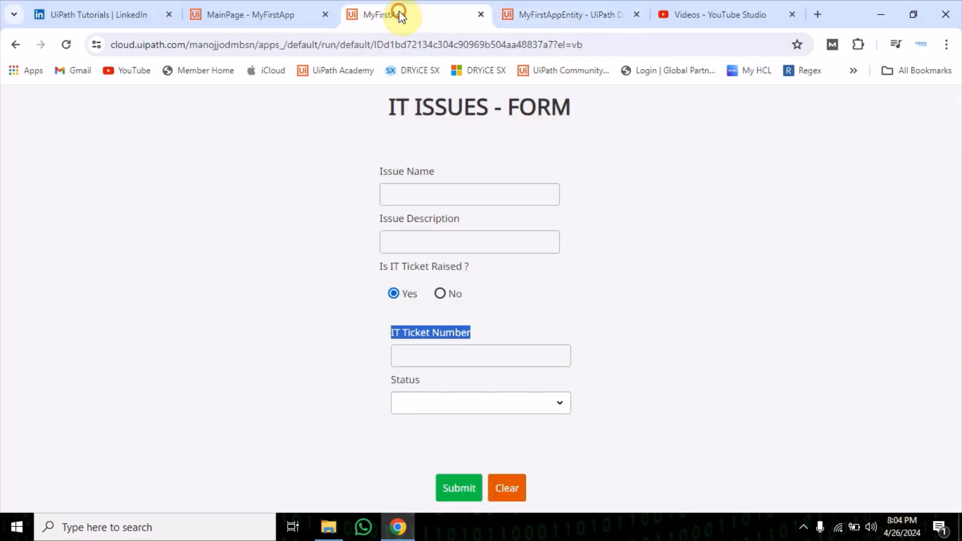
left_click_drag(384, 373, 398, 376)
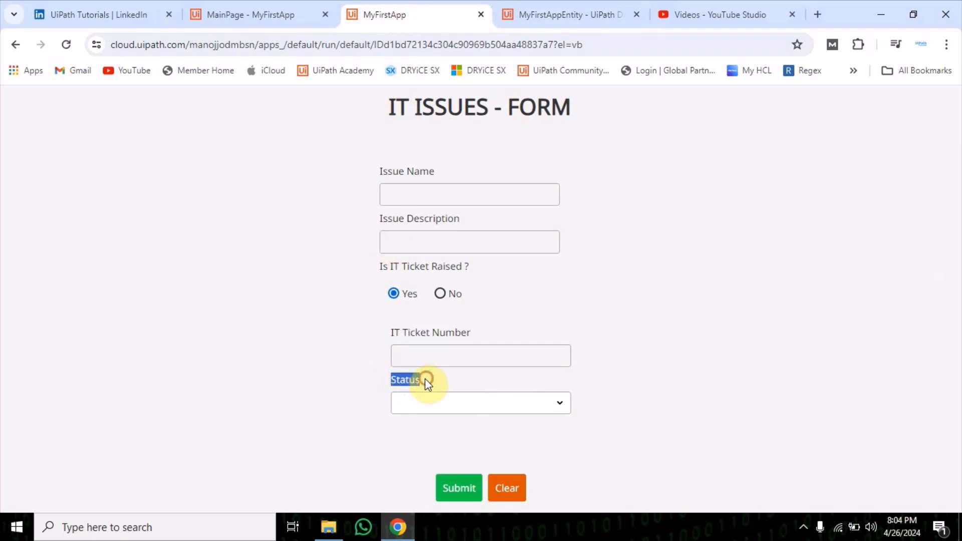
left_click(544, 13)
left_click(805, 147)
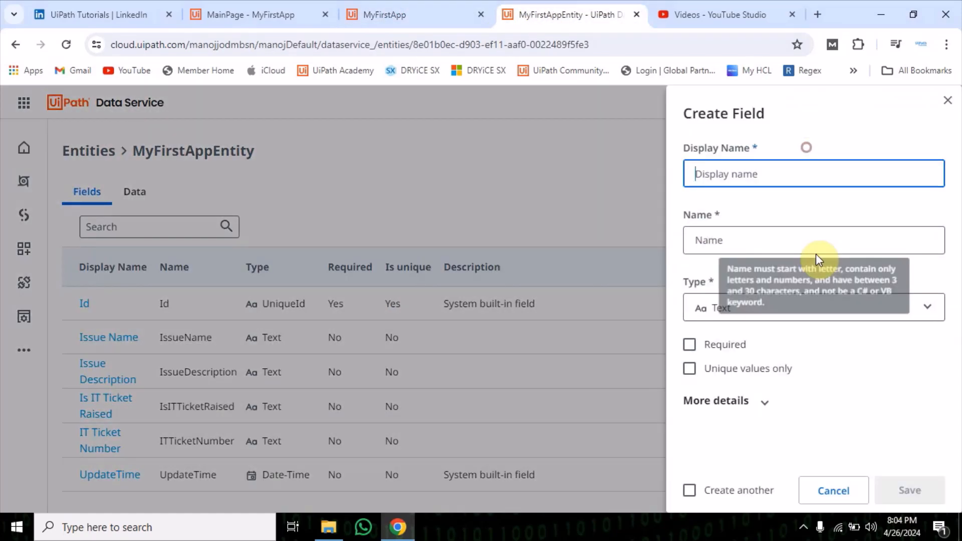
type("Status")
left_click(906, 489)
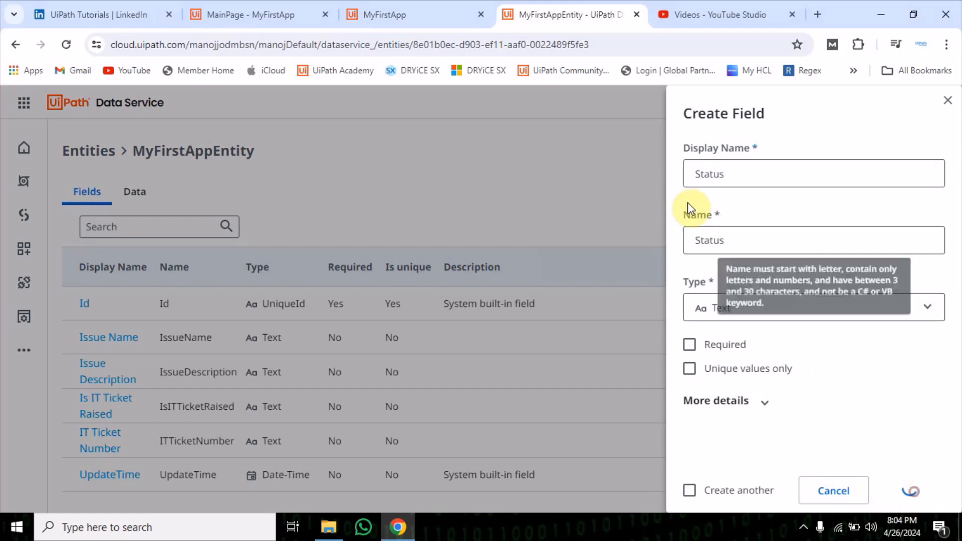
- Add a text field "Description" to MyFirstAppEntity, copying the label from the IT Issues form, and review the entity's field list
left_click(391, 14)
left_click(441, 295)
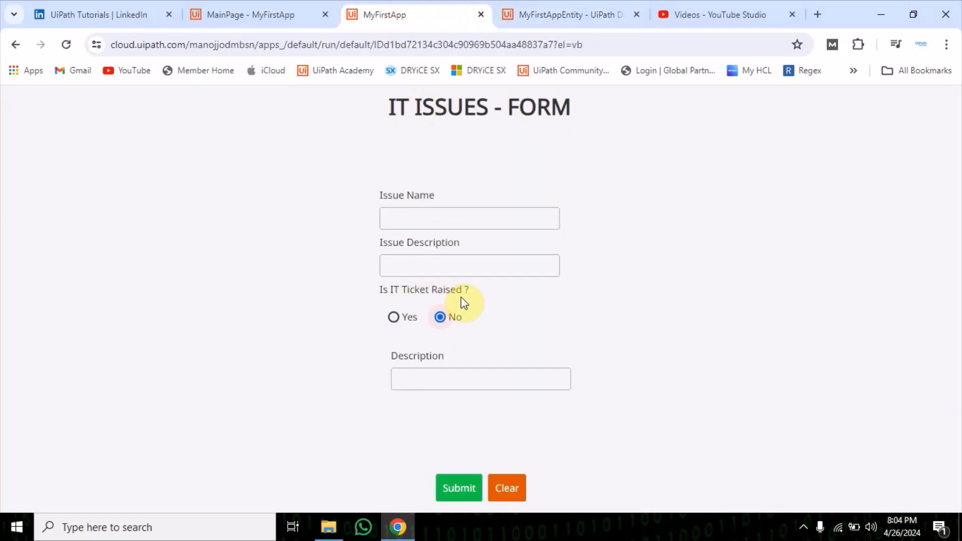
left_click_drag(388, 356, 443, 356)
key("ctrl+c")
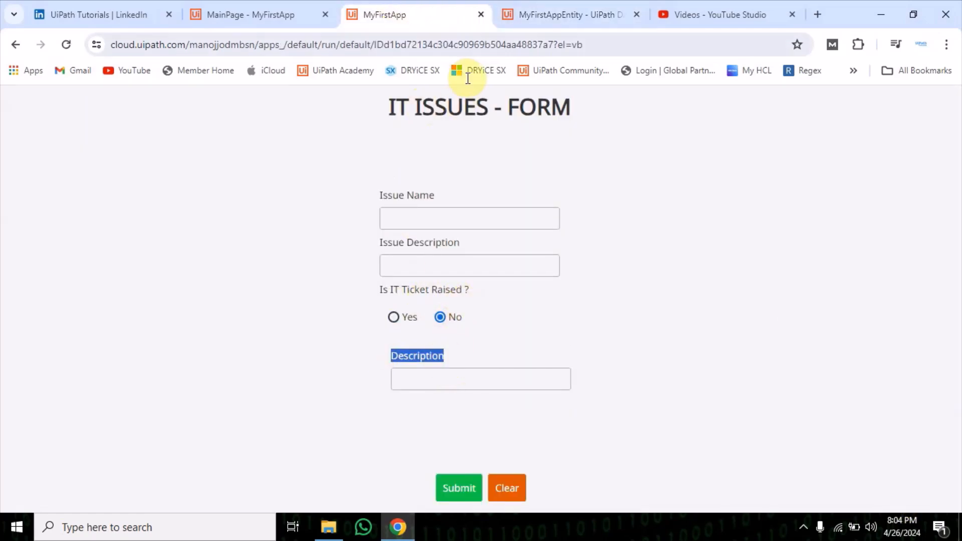
left_click(571, 15)
left_click(819, 150)
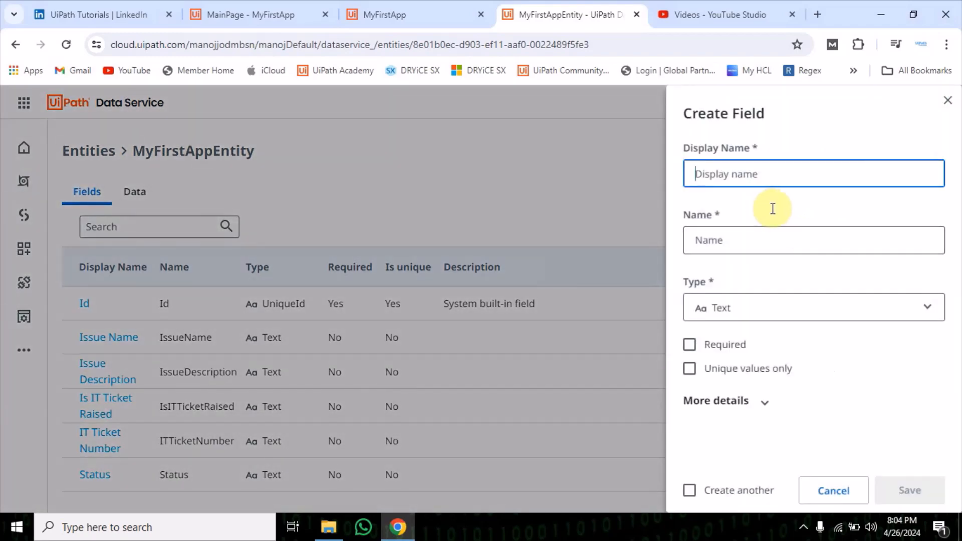
key("ctrl+v")
left_click(926, 491)
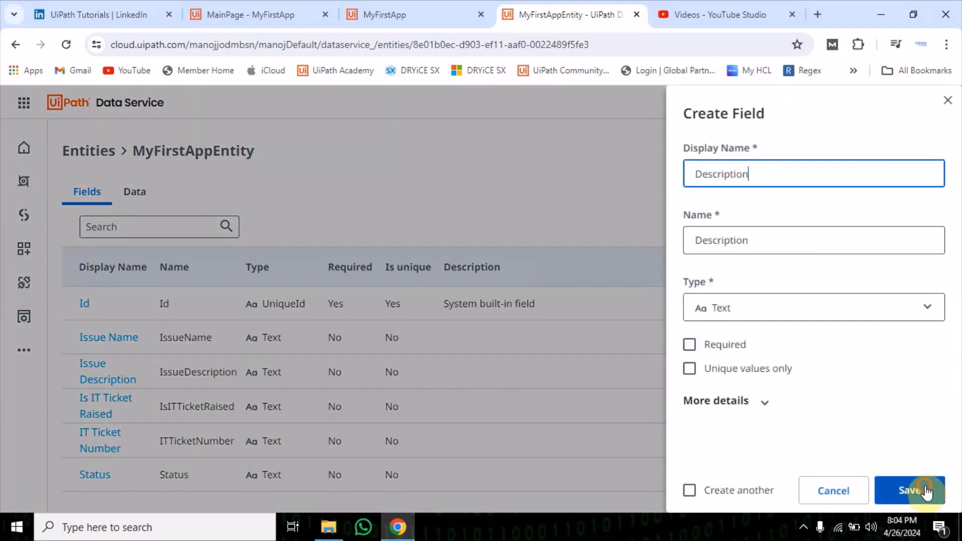
scroll(325, 356, "down", 2)
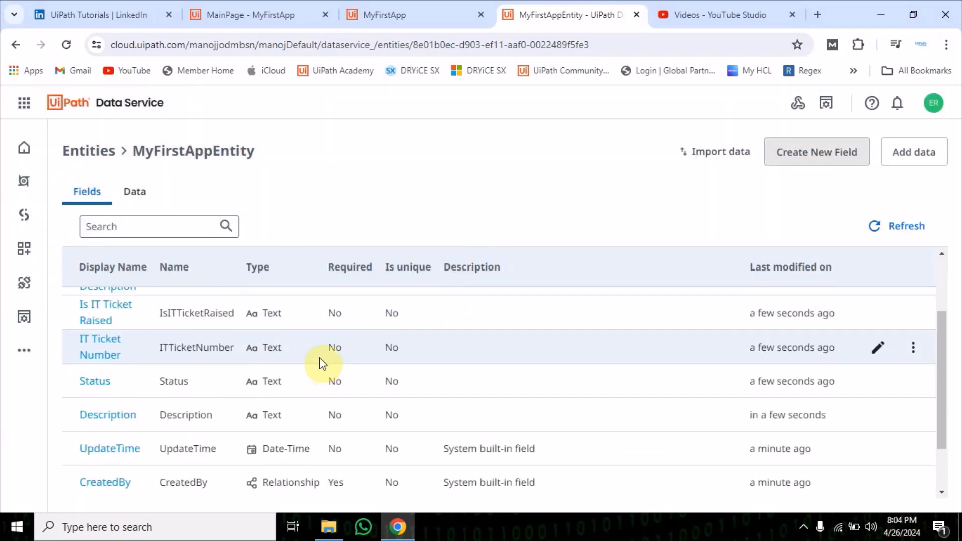
scroll(321, 362, "down", 2)
scroll(330, 365, "up", 4)
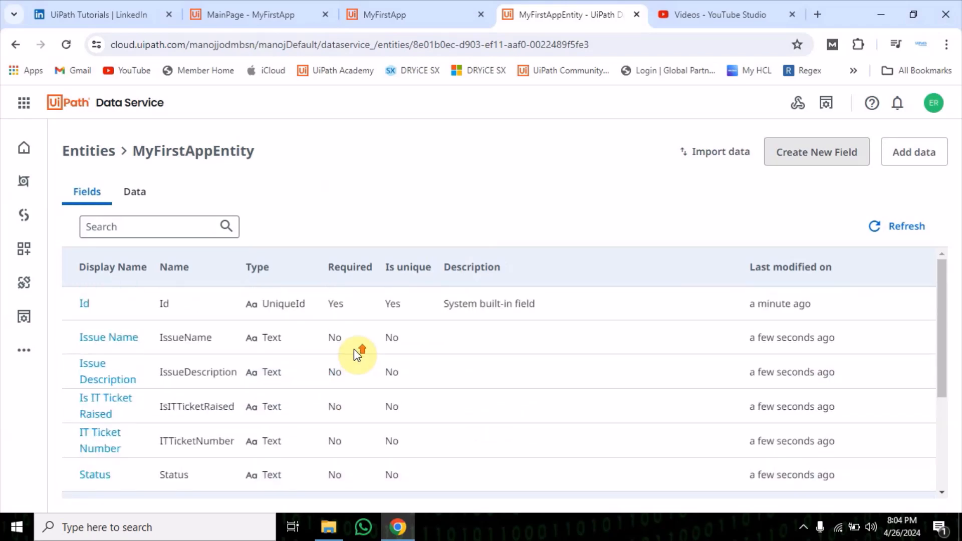
- In App Studio, add the MyFirstAppEntity entity to MyFirstApp and expand the app's entities to check it
left_click(374, 15)
left_click(287, 11)
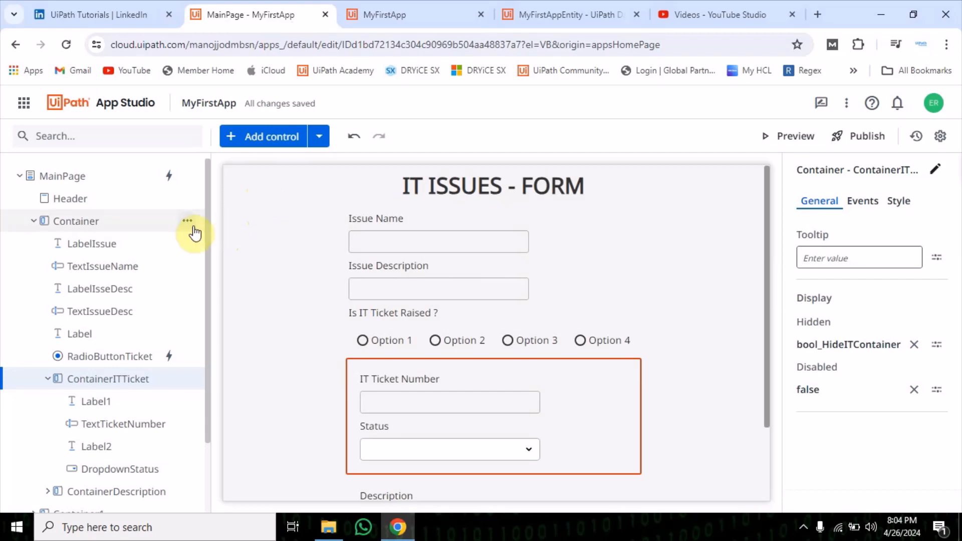
left_click(321, 138)
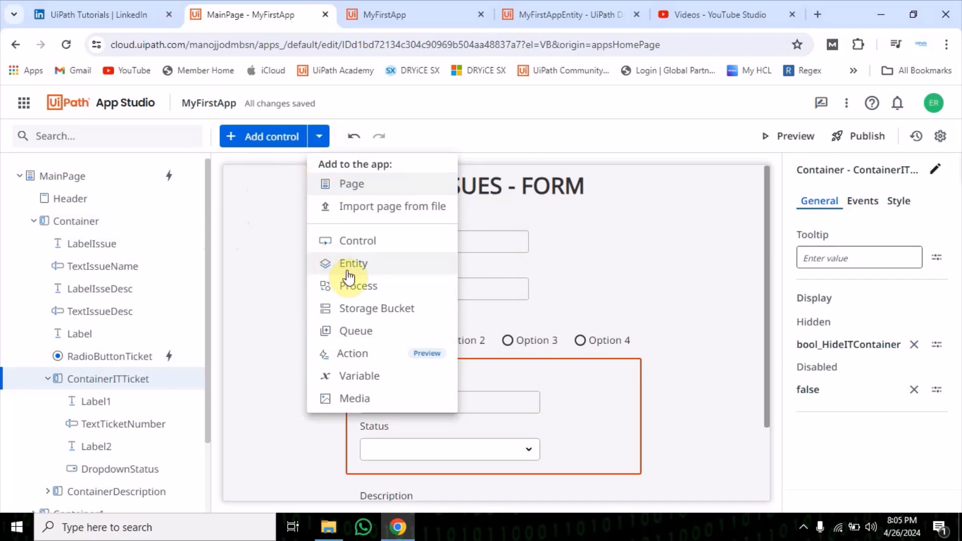
left_click(364, 265)
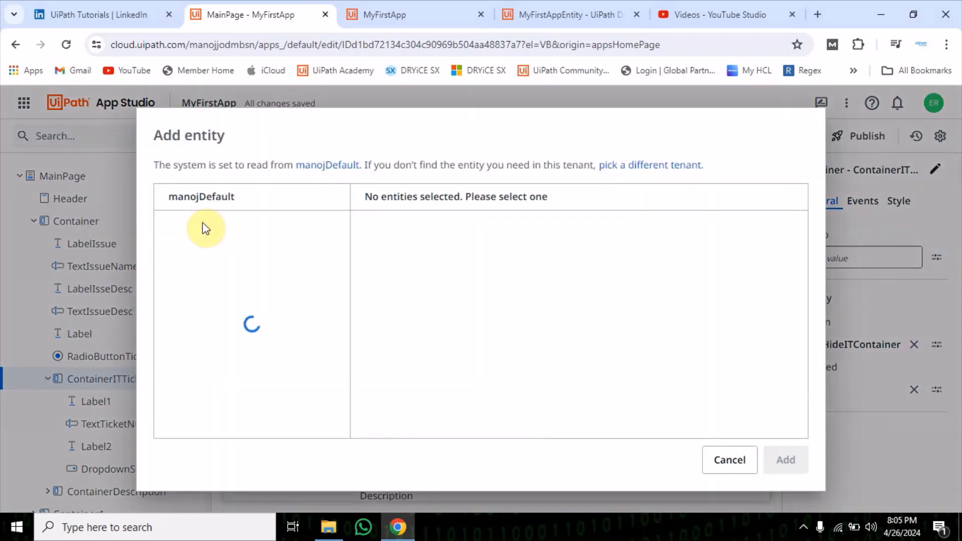
scroll(214, 270, "down", 1)
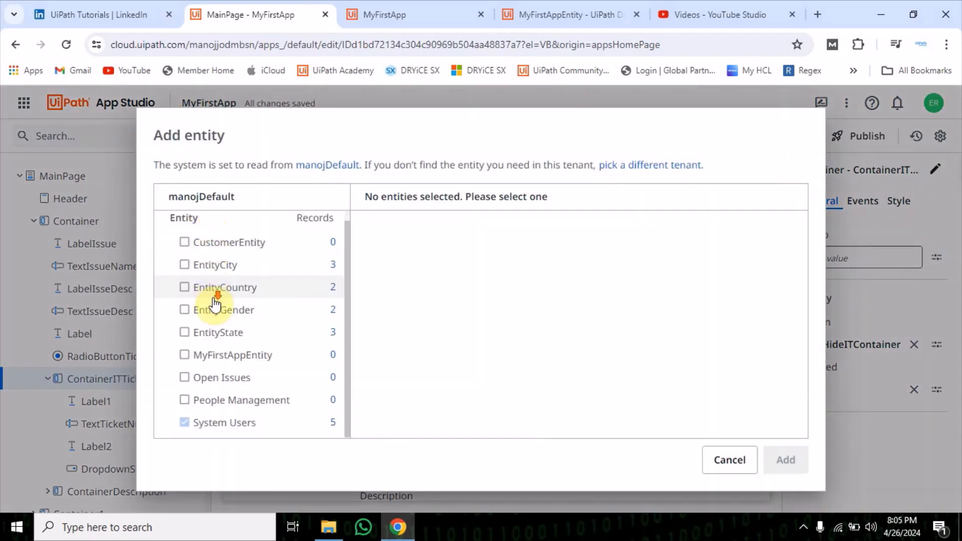
left_click(185, 355)
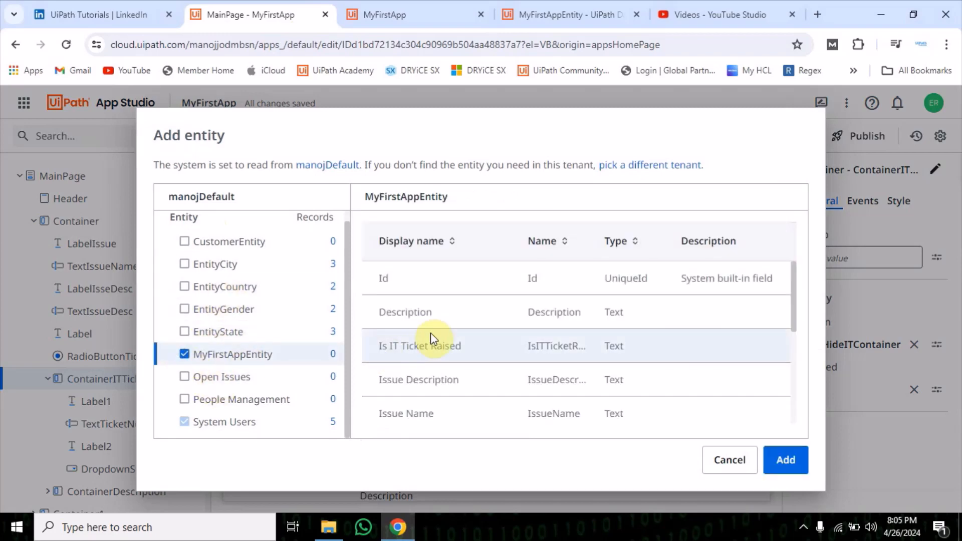
left_click(800, 467)
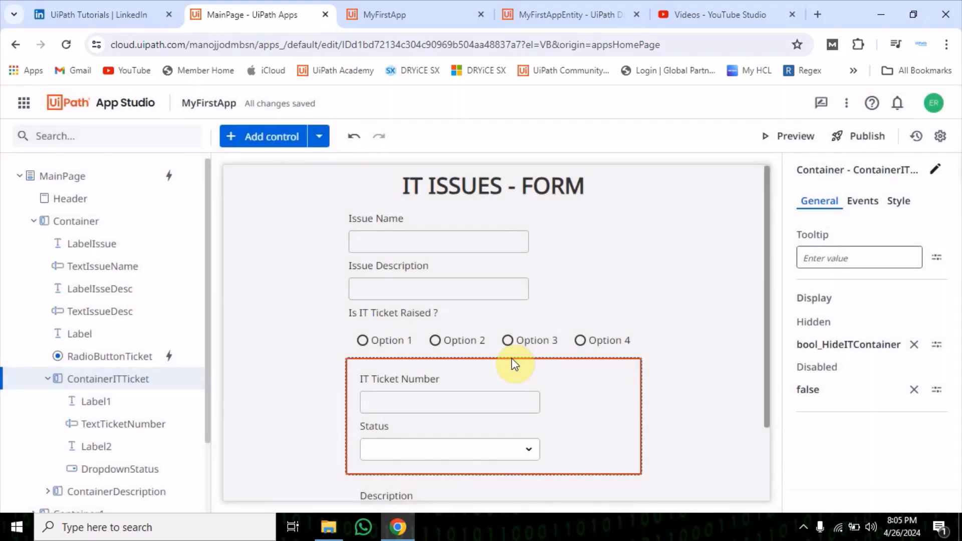
scroll(85, 426, "down", 2)
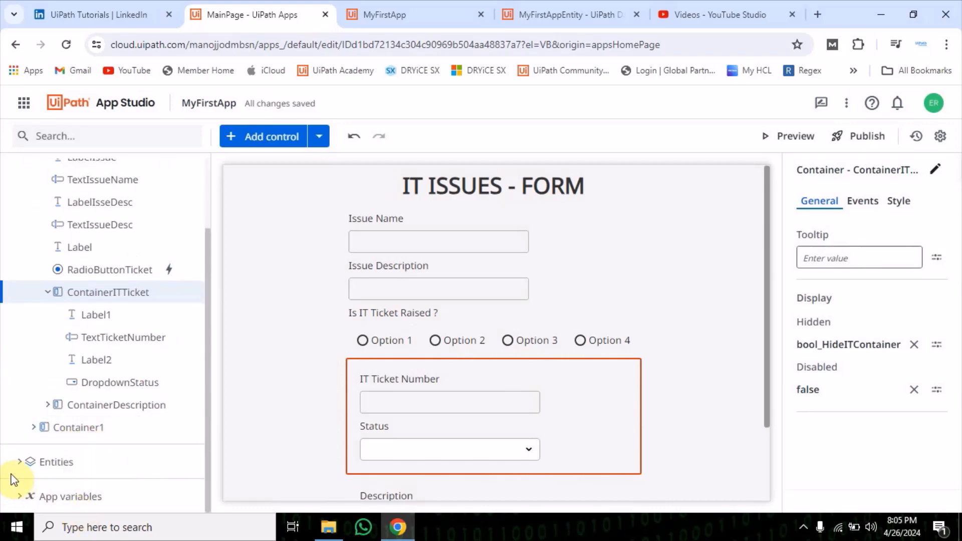
left_click(18, 461)
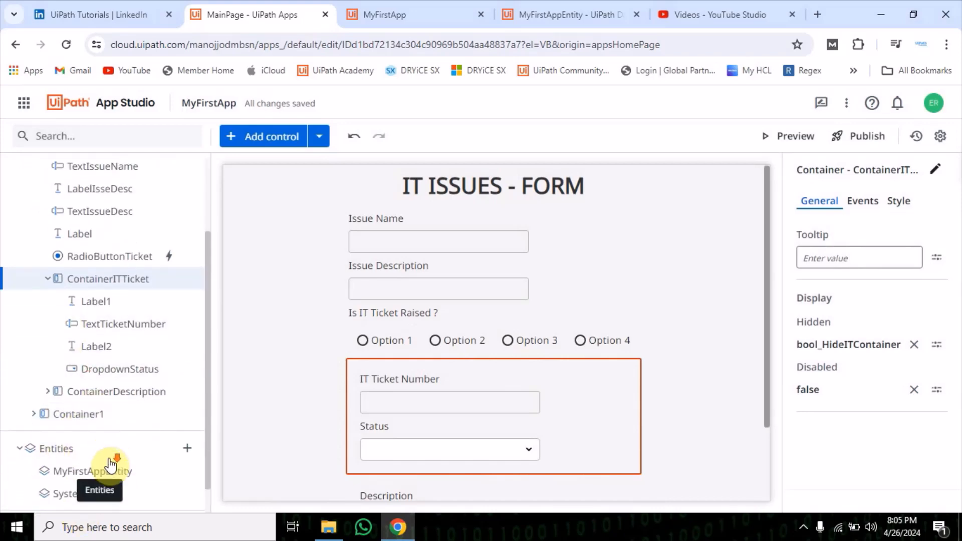
scroll(60, 451, "down", 1)
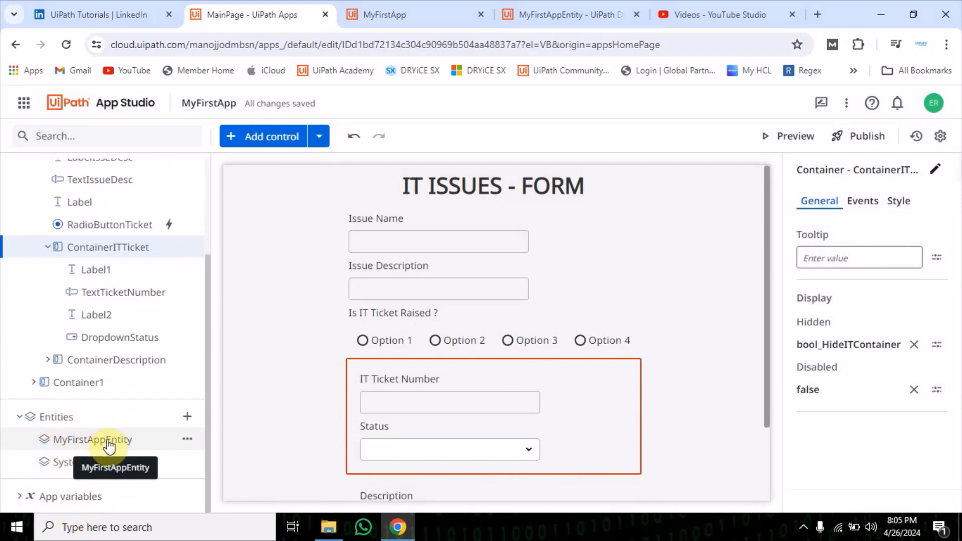
- Create a click event rule for the form's Submit button using the Create Entity Record action
left_click(255, 345)
scroll(279, 366, "down", 2)
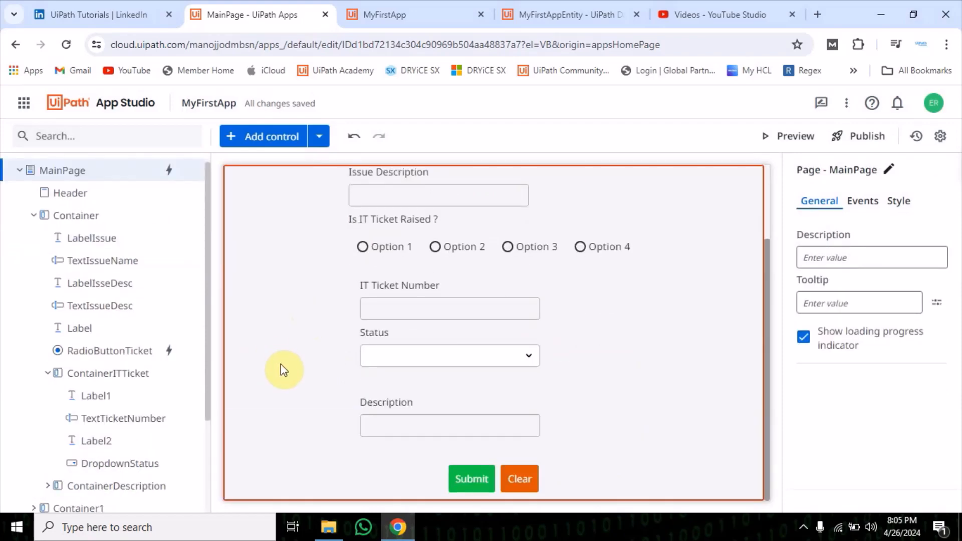
left_click(475, 479)
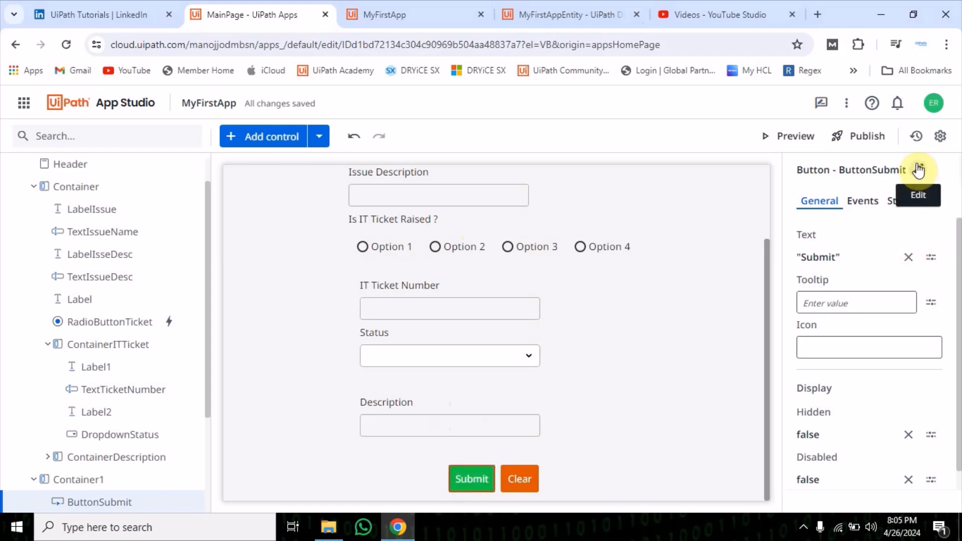
left_click(875, 209)
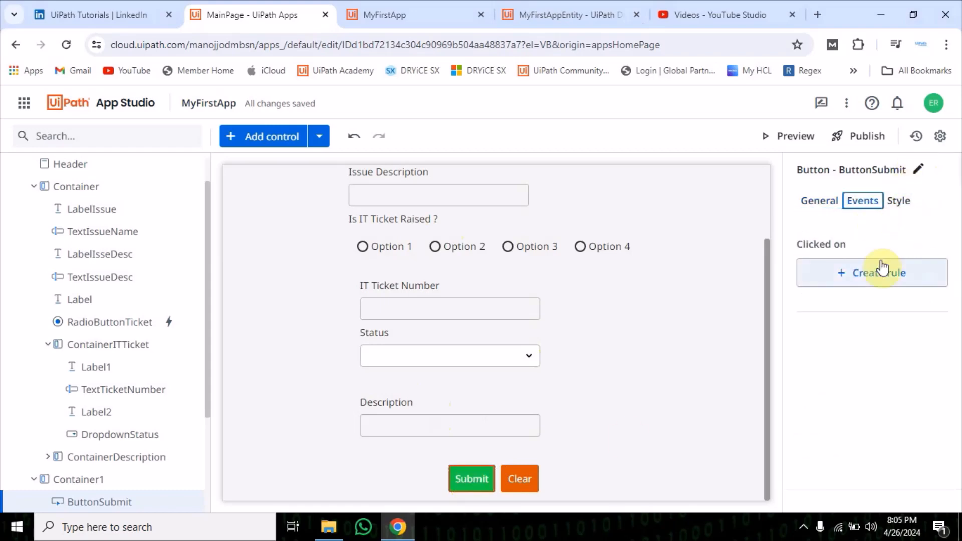
left_click(877, 273)
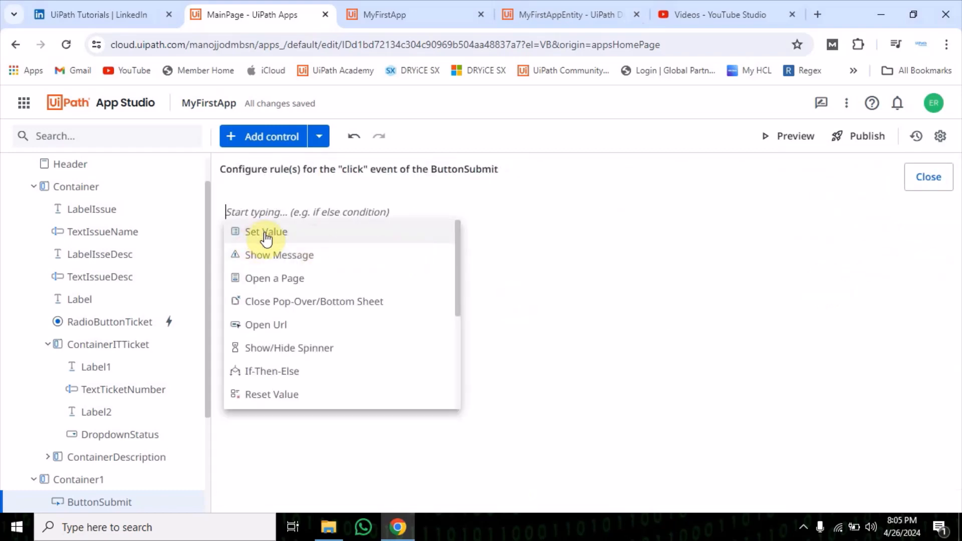
scroll(290, 346, "down", 2)
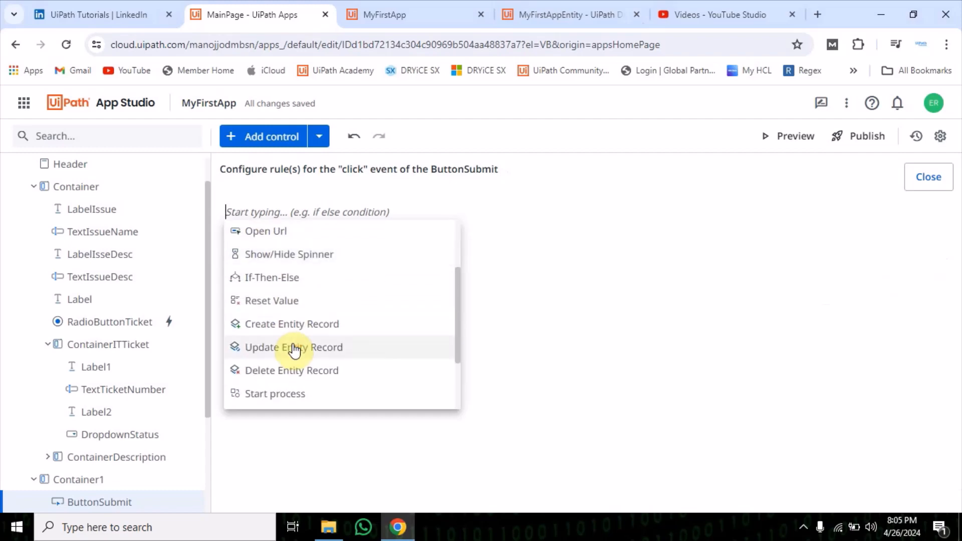
left_click(332, 333)
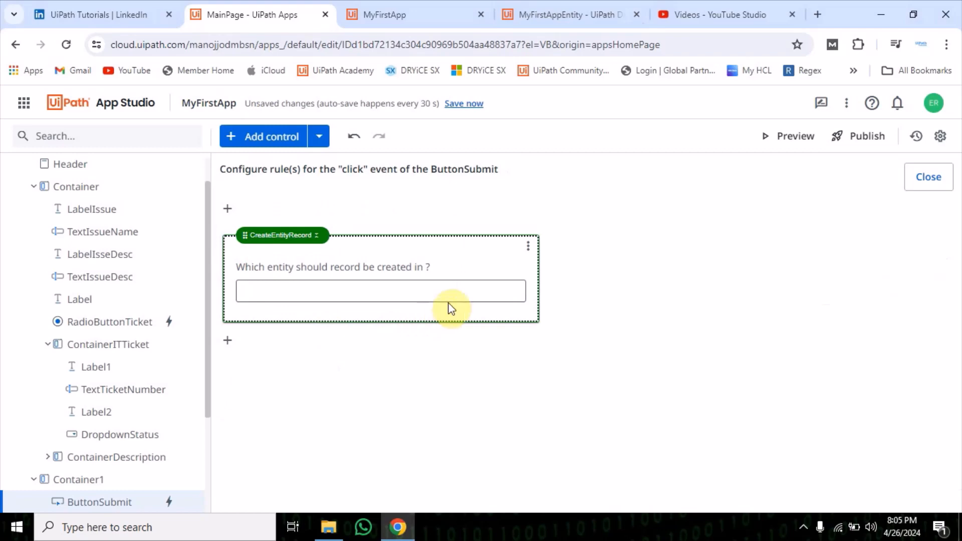
- Set MyFirstAppEntity as the entity in which the Create Entity Record rule creates the record
left_click(388, 293)
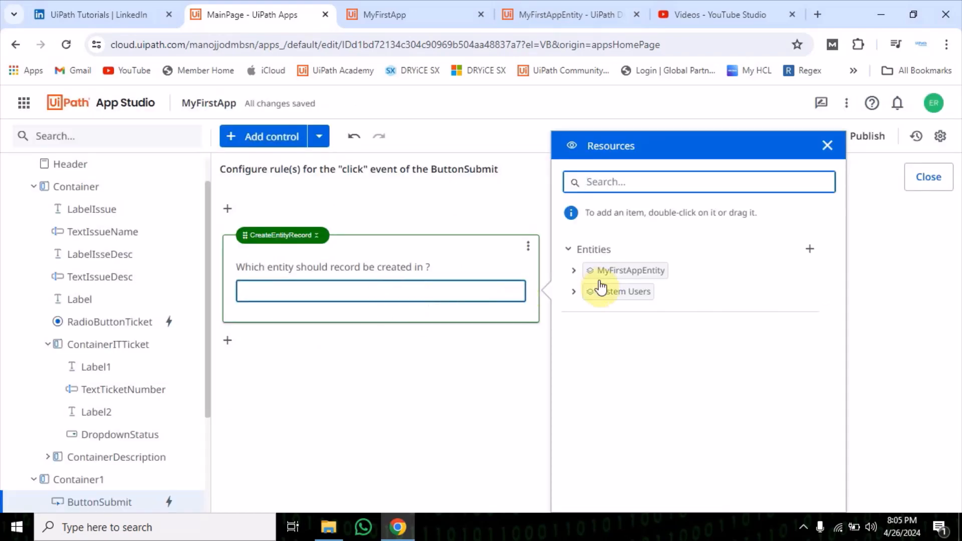
left_click(579, 273)
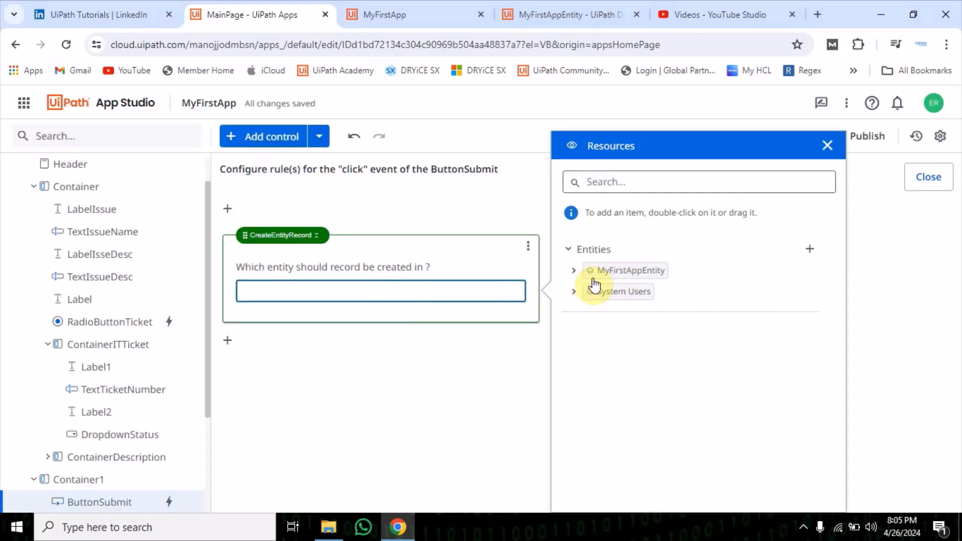
double_click(618, 272)
left_click_drag(619, 277, 398, 299)
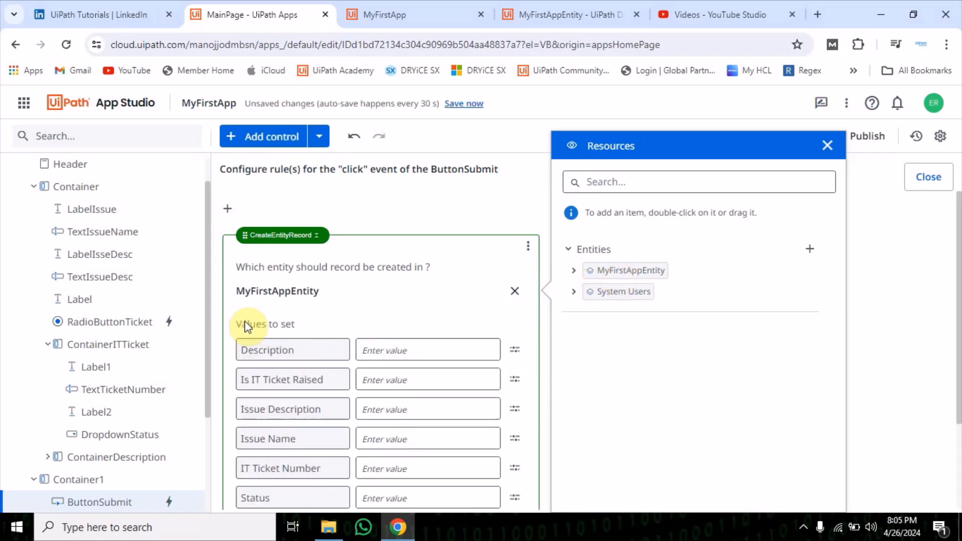
- Examine the IT Issues form and the control tree of MainPage to find the input controls matching the entity fields
left_click(419, 279)
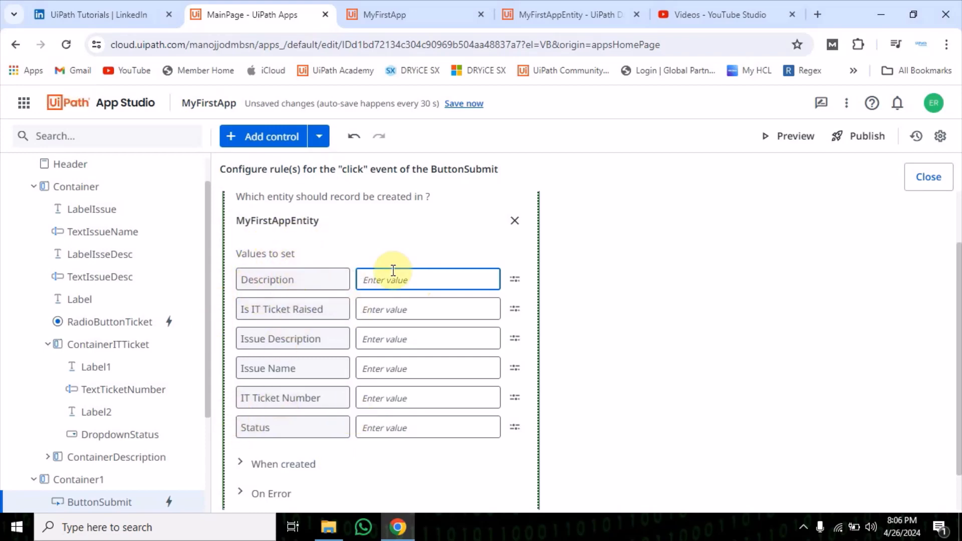
left_click(419, 279)
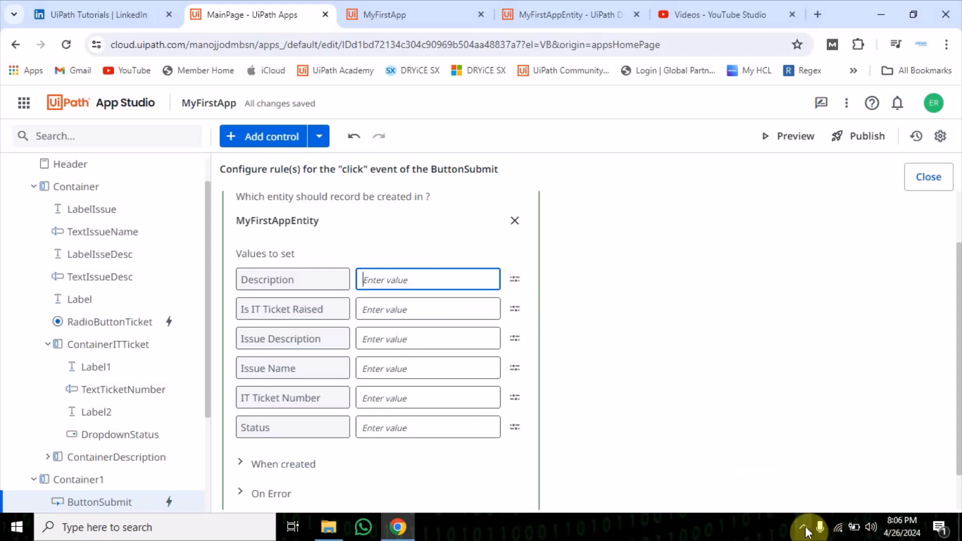
left_click(415, 284)
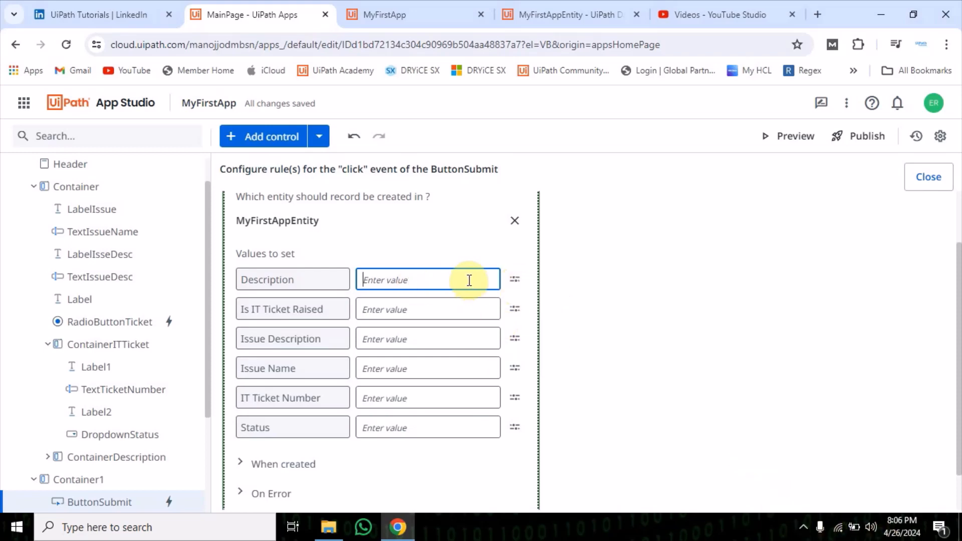
left_click(428, 16)
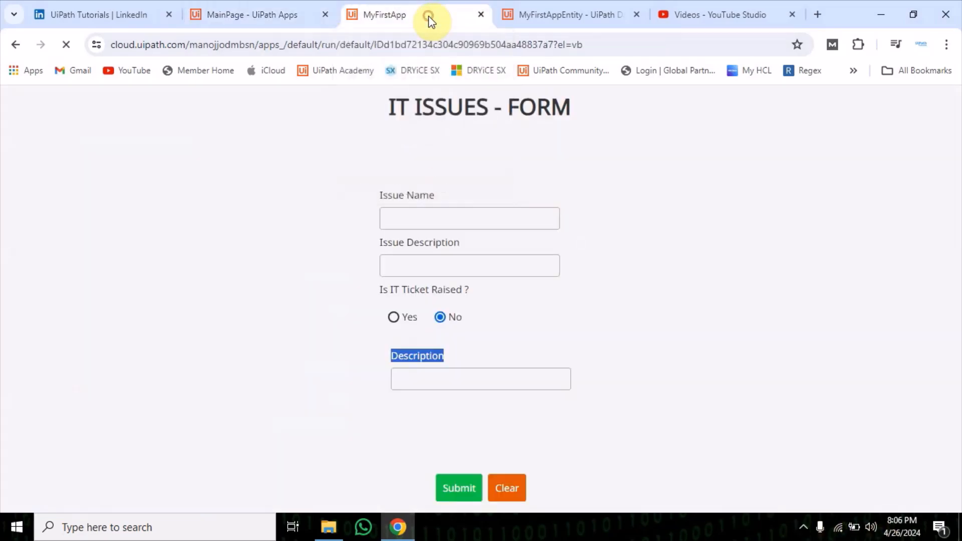
left_click(254, 11)
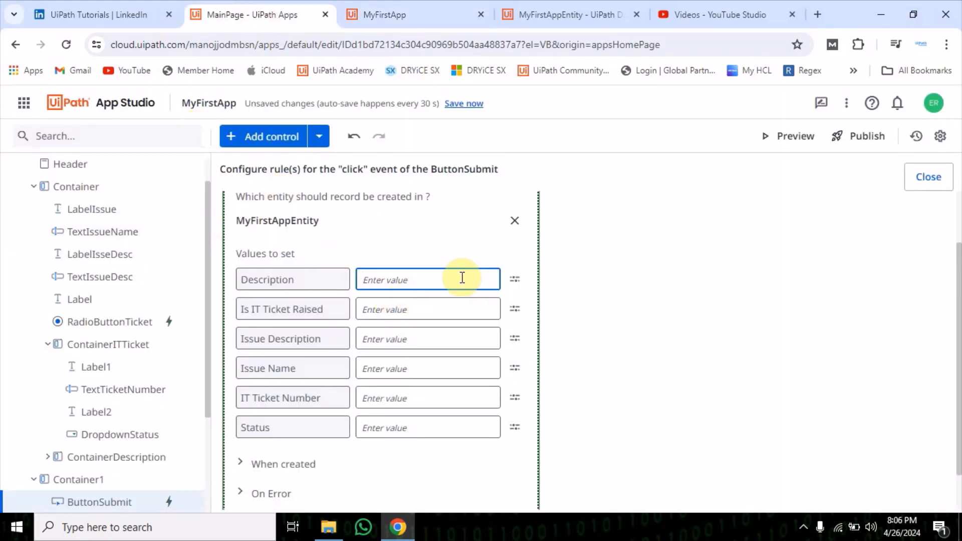
scroll(90, 391, "down", 1)
scroll(95, 395, "down", 2)
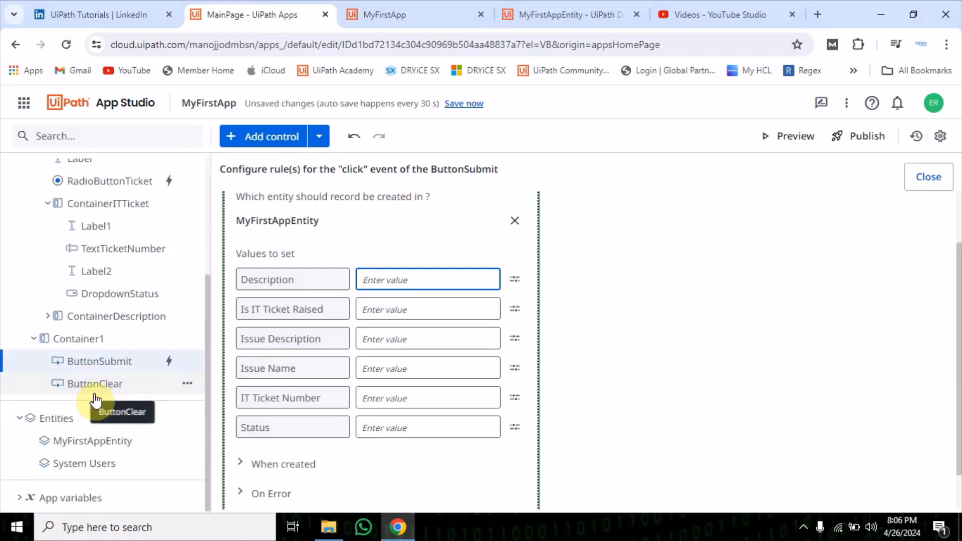
scroll(121, 323, "up", 2)
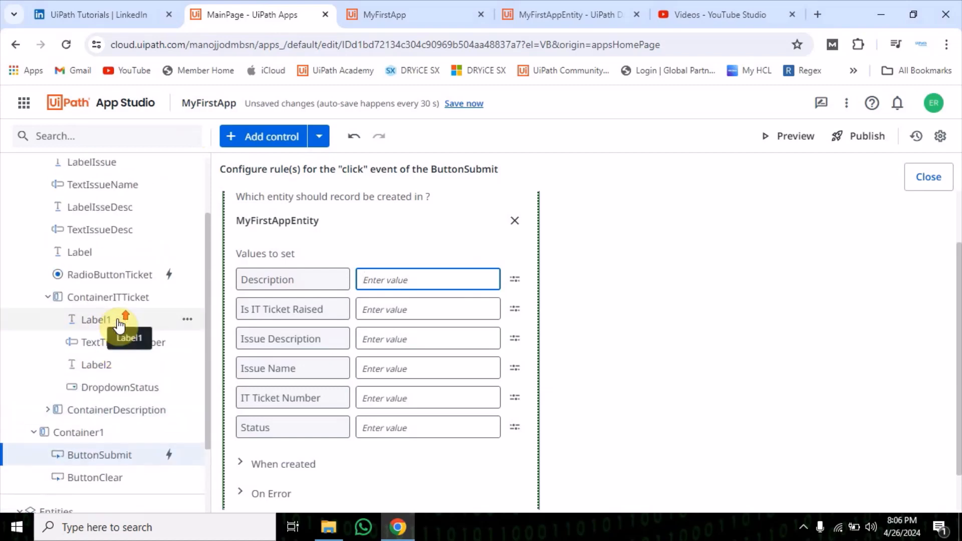
scroll(130, 241, "up", 2)
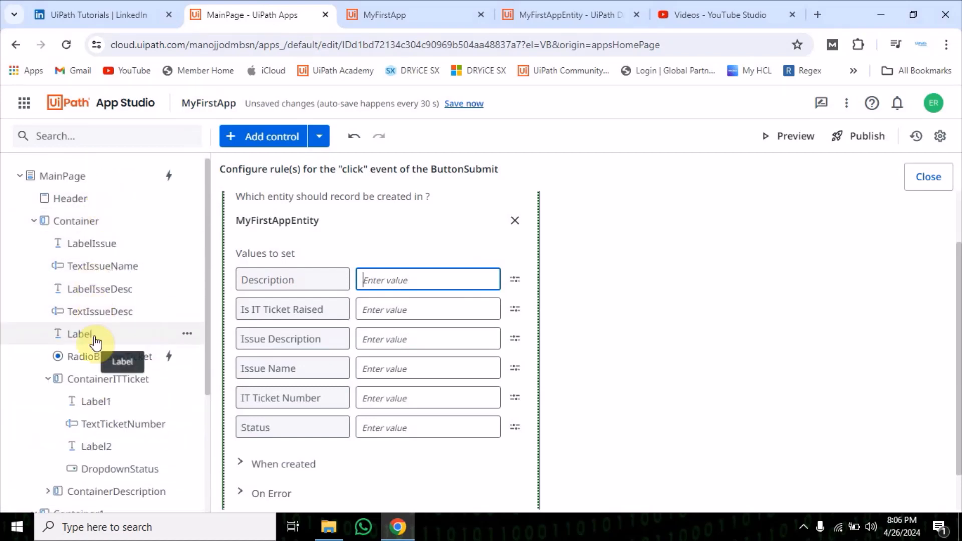
scroll(80, 361, "down", 1)
scroll(112, 448, "down", 2)
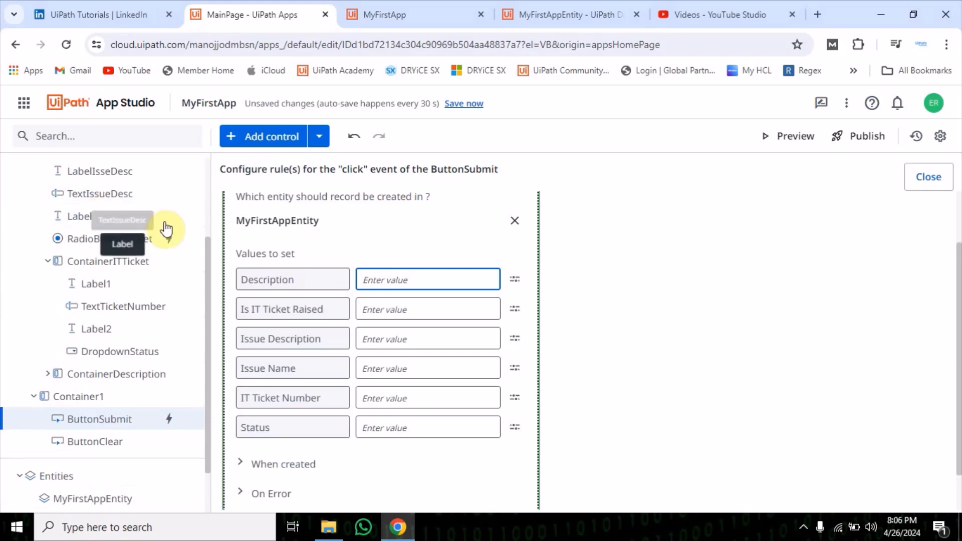
- Set the Description field's value in the Create Entity Record rule to the expression MainPage.TextIssueDesc.Value and save it
left_click(396, 279)
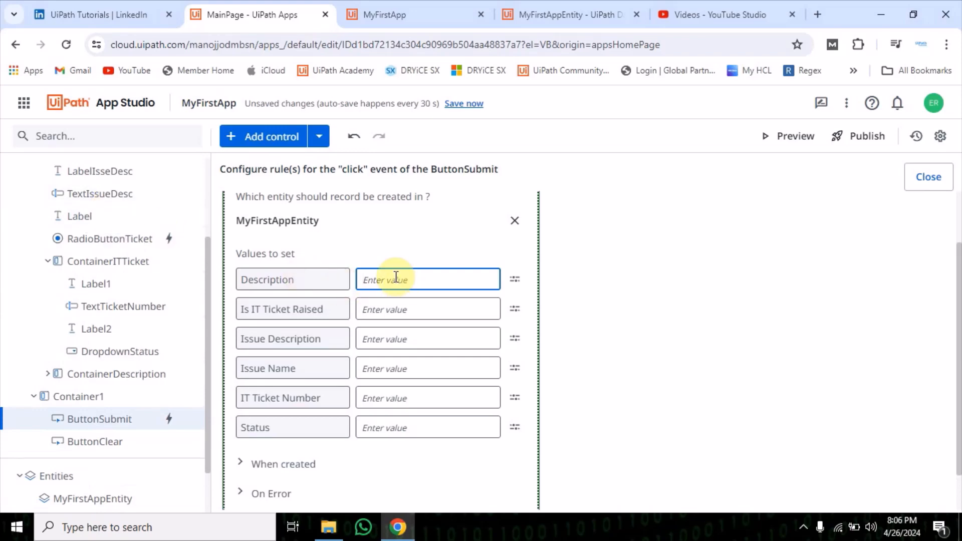
scroll(37, 315, "up", 5)
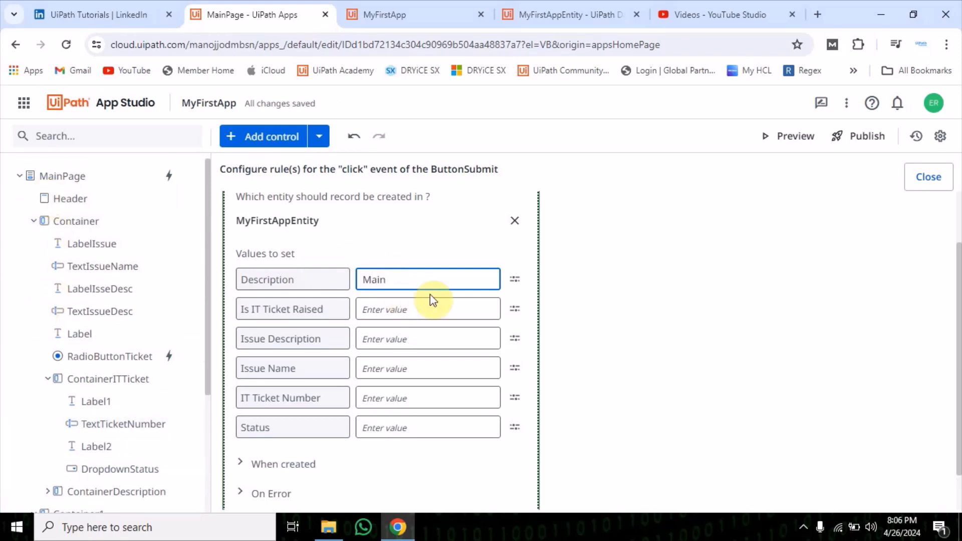
left_click(516, 282)
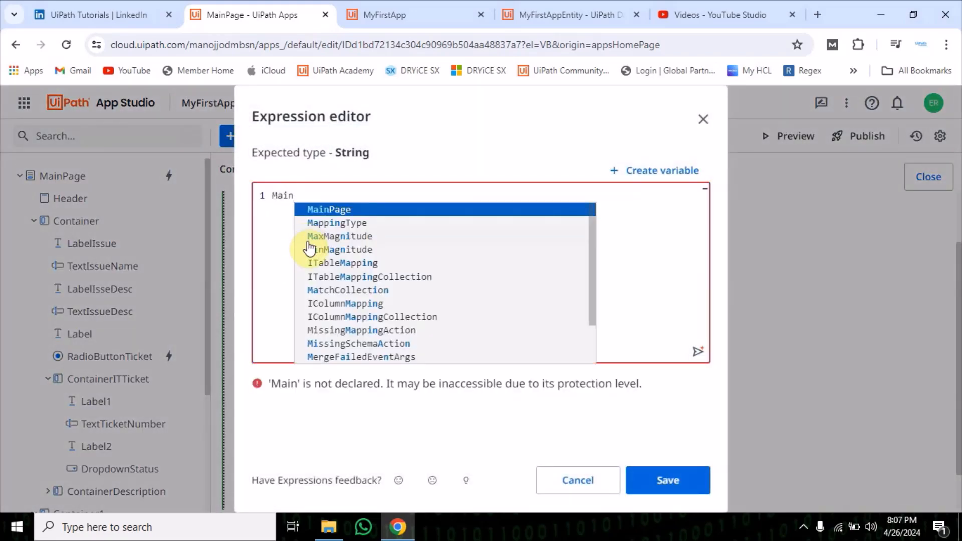
type("Main")
key("Tab")
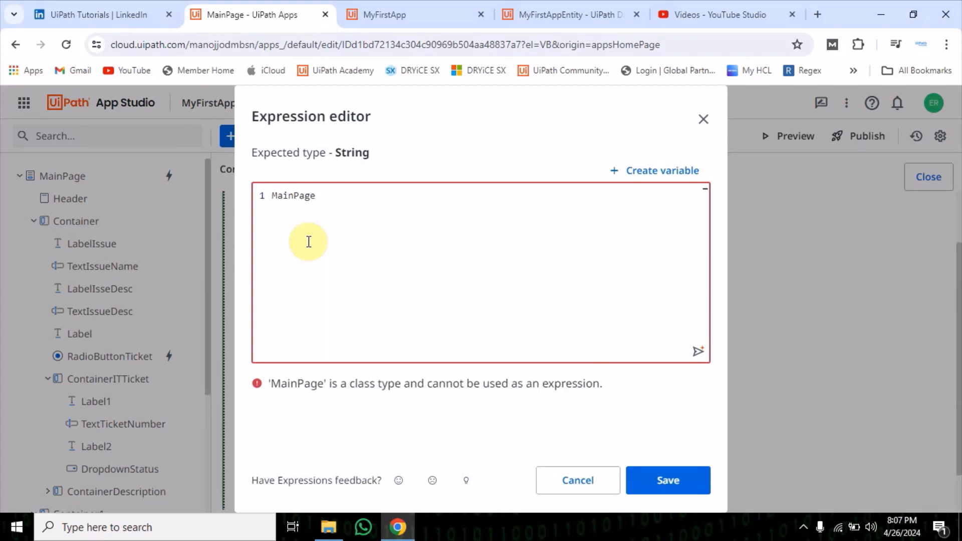
type(".")
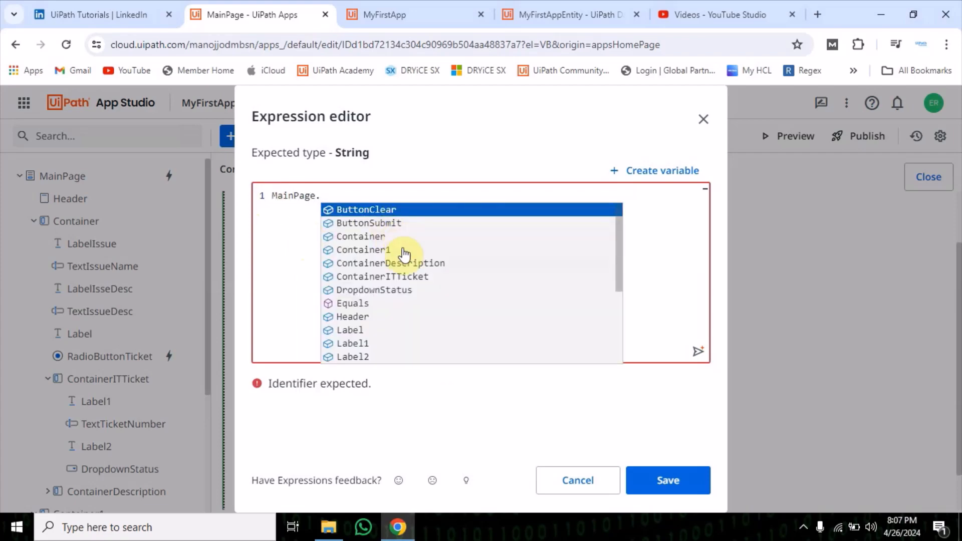
scroll(394, 301, "down", 3)
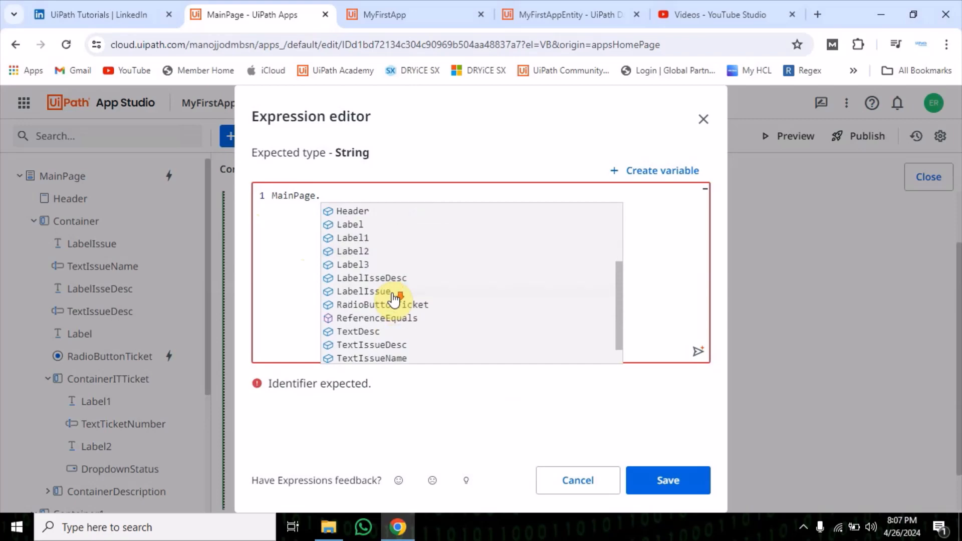
left_click(385, 346)
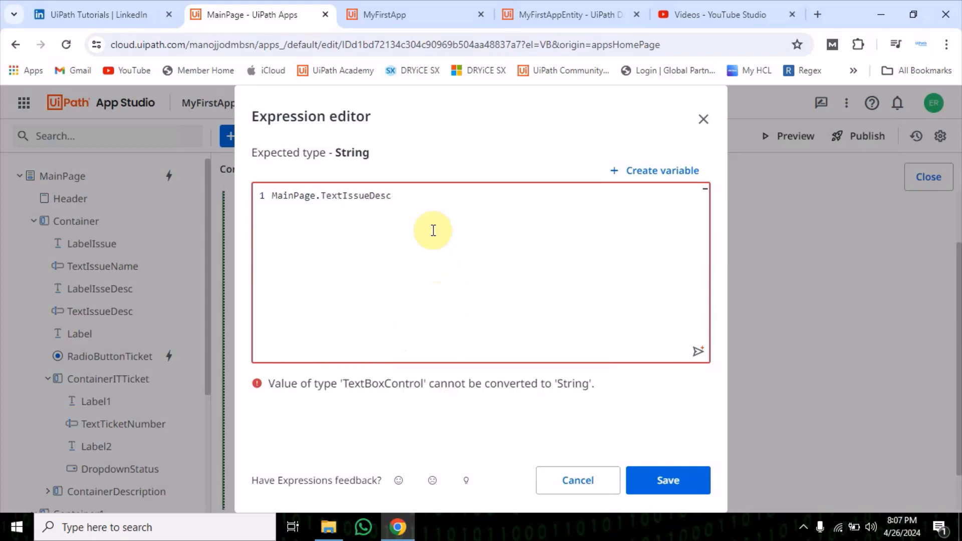
type(".")
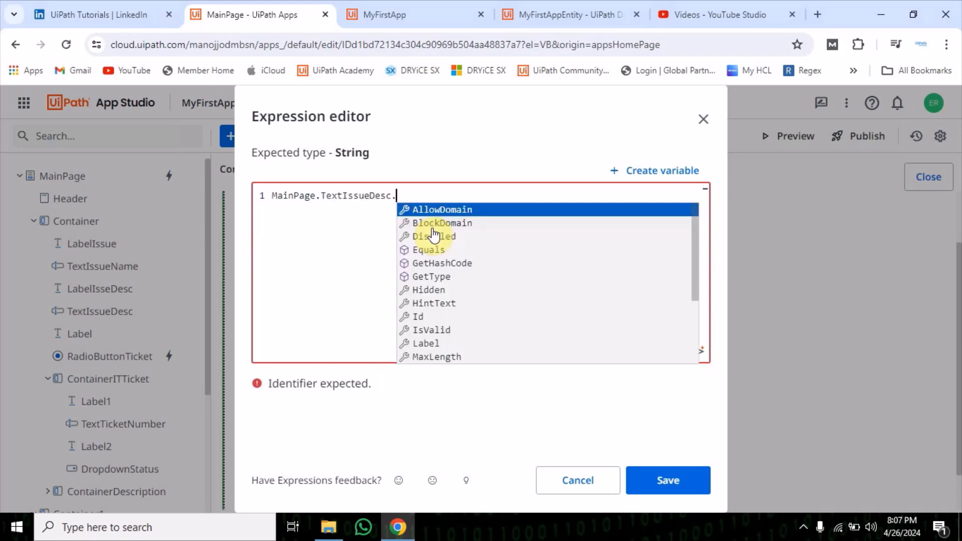
scroll(453, 290, "down", 1)
type("v")
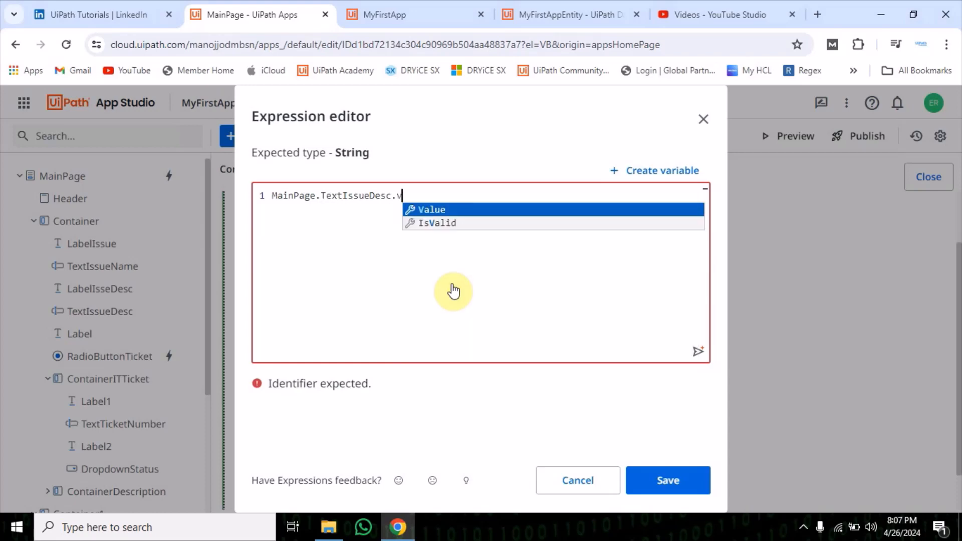
left_click(441, 208)
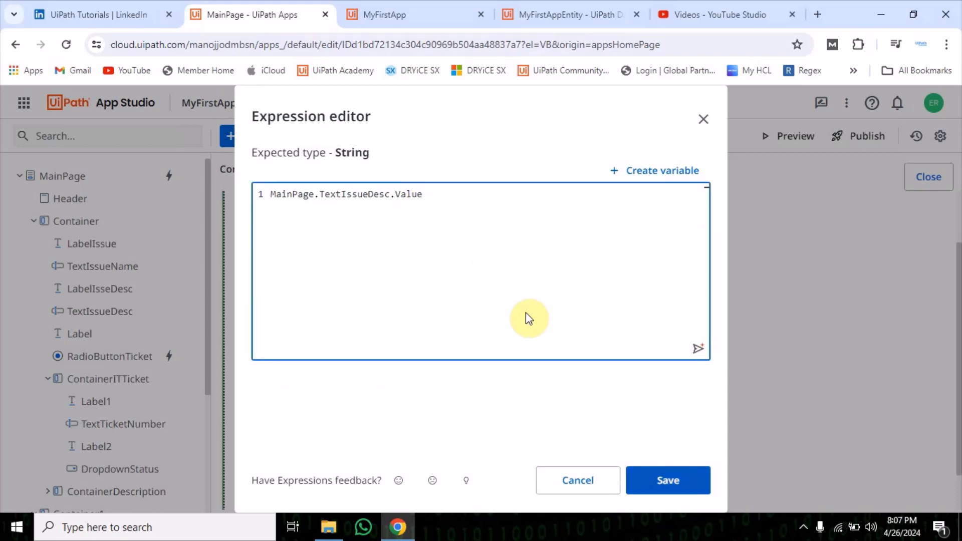
left_click(667, 480)
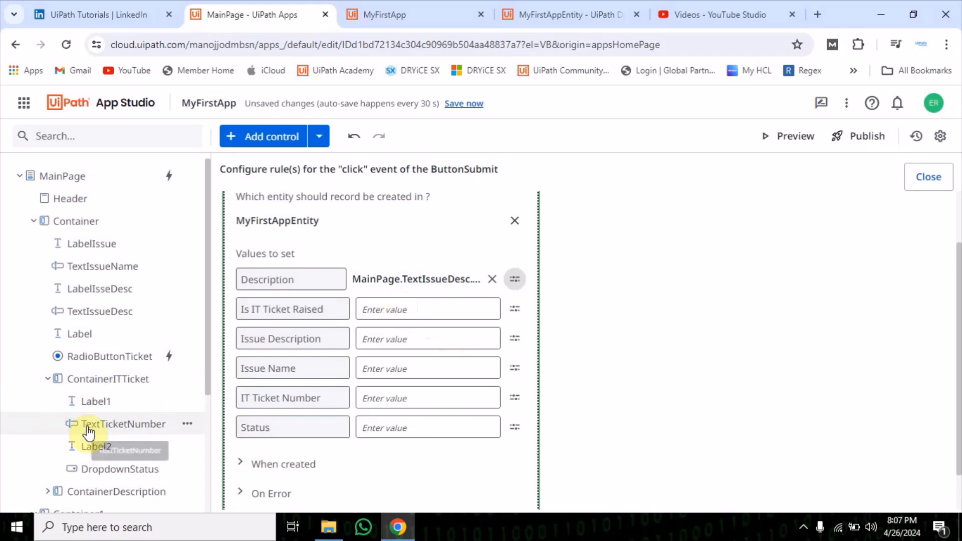
- Check on the IT Issues form which input field the TextIssueDesc control belongs to
scroll(93, 423, "down", 1)
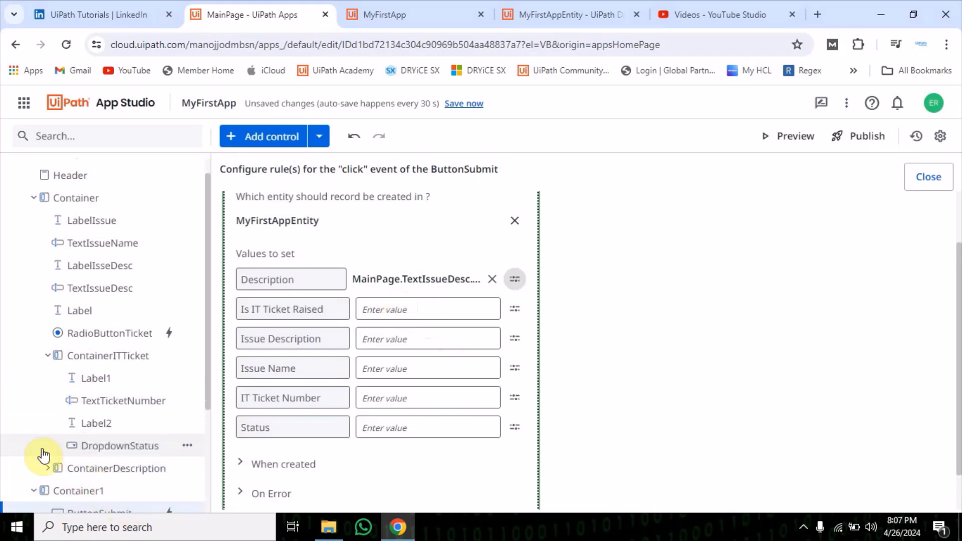
left_click(100, 295)
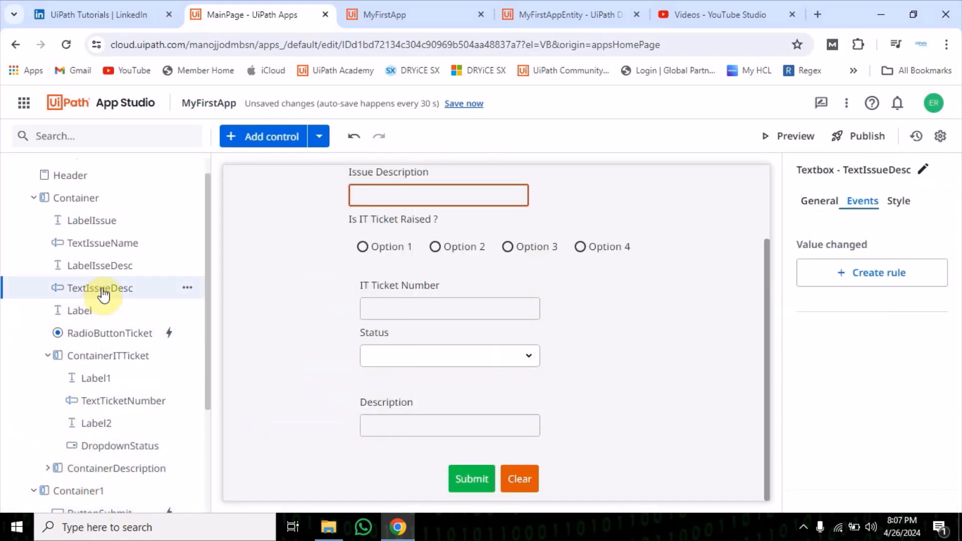
scroll(411, 251, "up", 1)
scroll(405, 236, "up", 2)
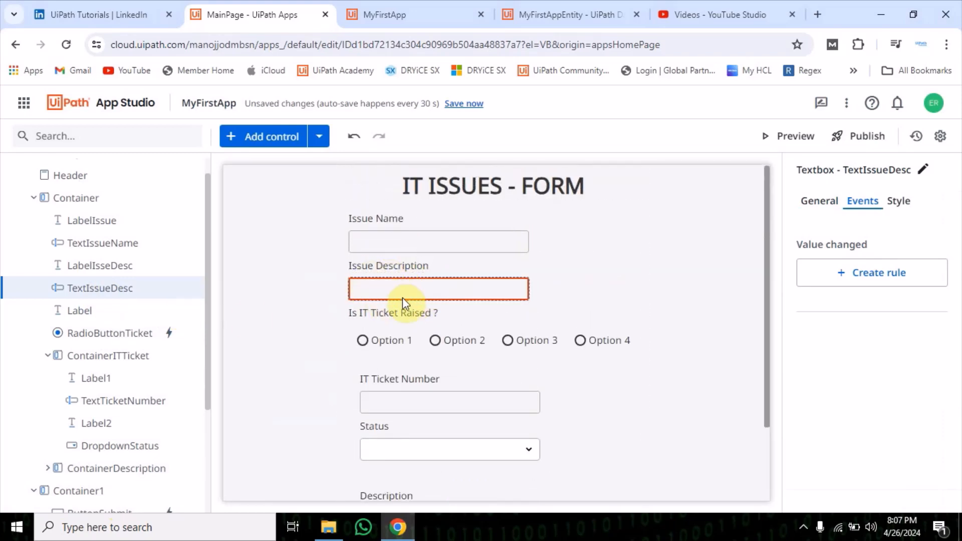
scroll(405, 311, "down", 2)
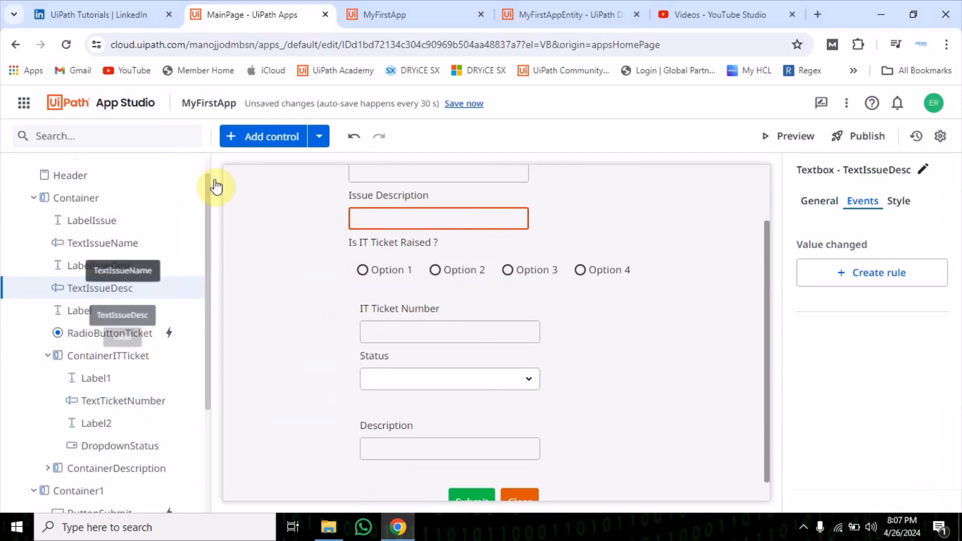
scroll(547, 345, "down", 1)
- Reopen the Submit button's rule and copy the Description field's expression MainPage.TextIssueDesc.Value into the Issue Description field
left_click(471, 482)
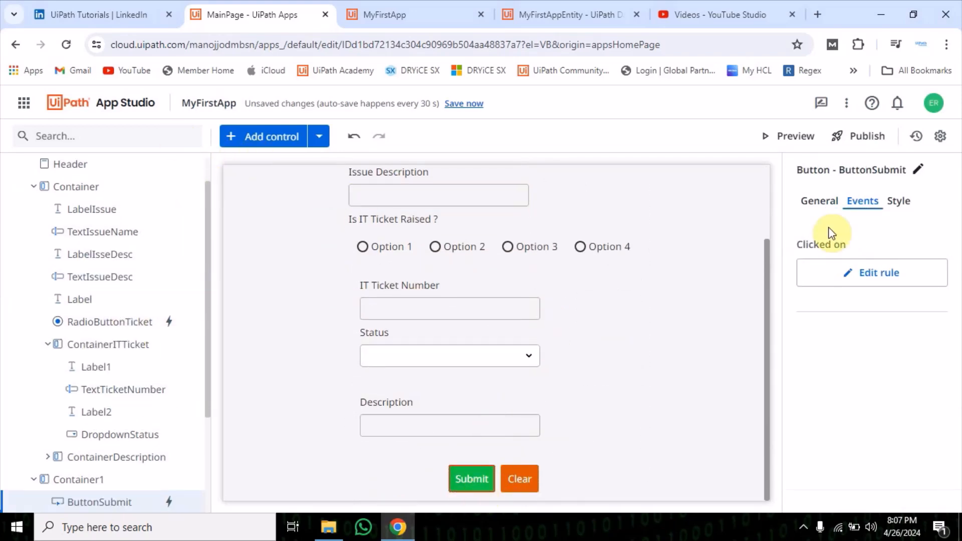
left_click(859, 273)
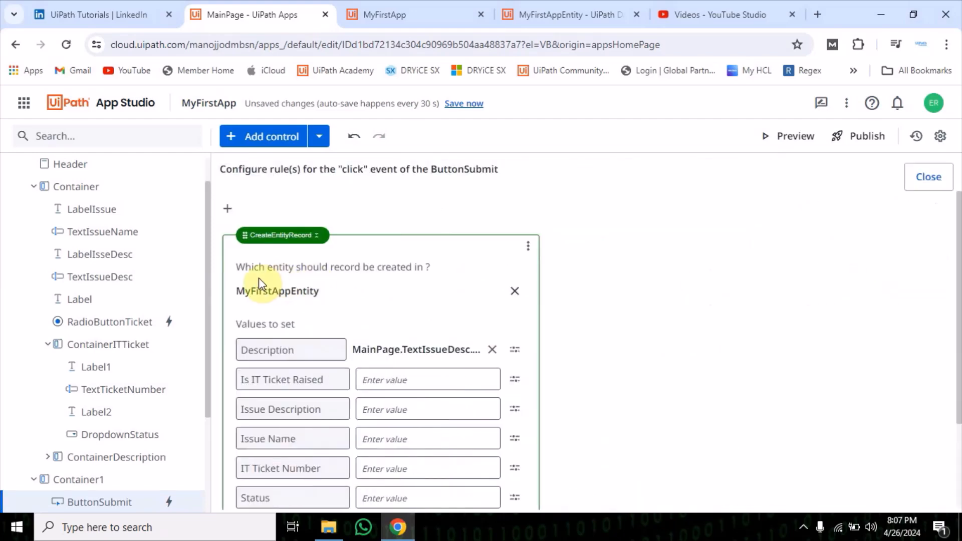
scroll(349, 391, "down", 2)
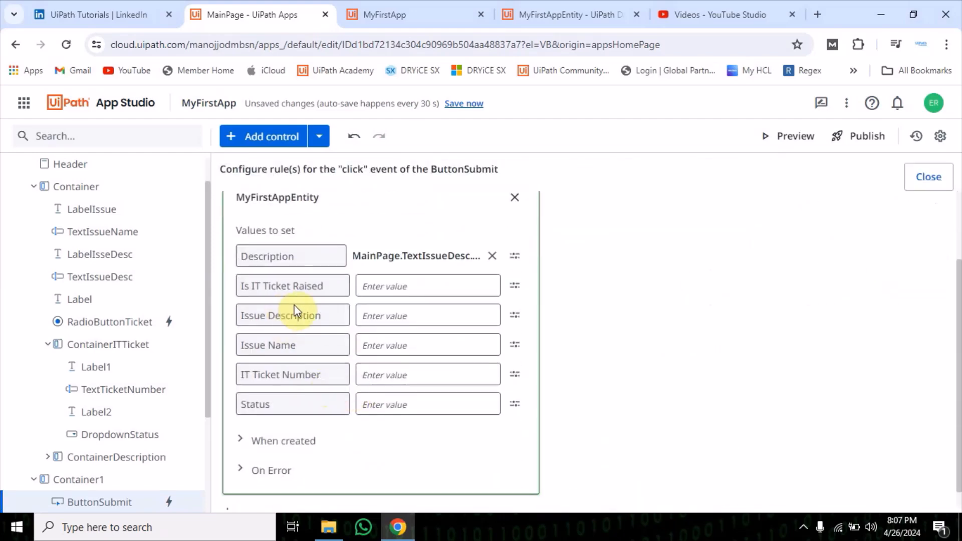
left_click(514, 256)
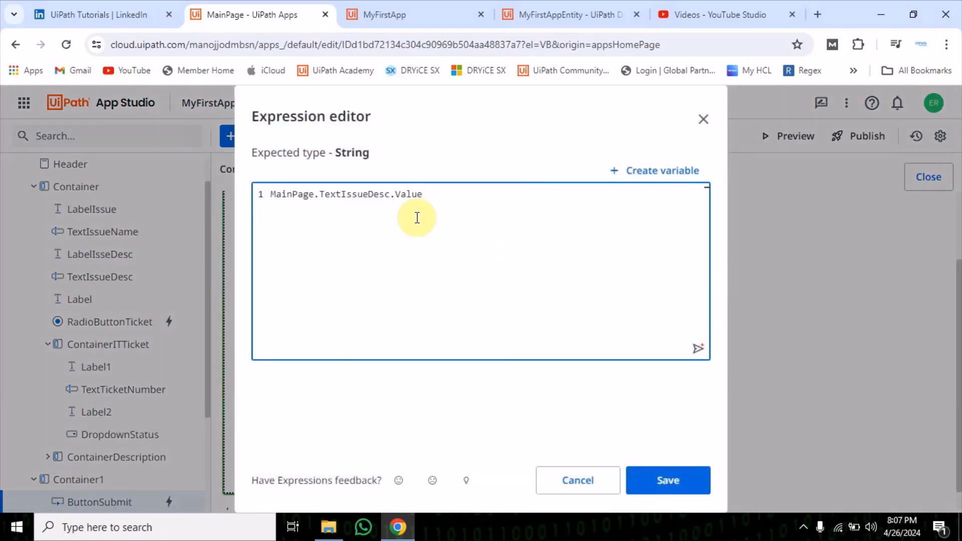
left_click_drag(417, 217, 197, 185)
key("ctrl+c")
key("BackSpace")
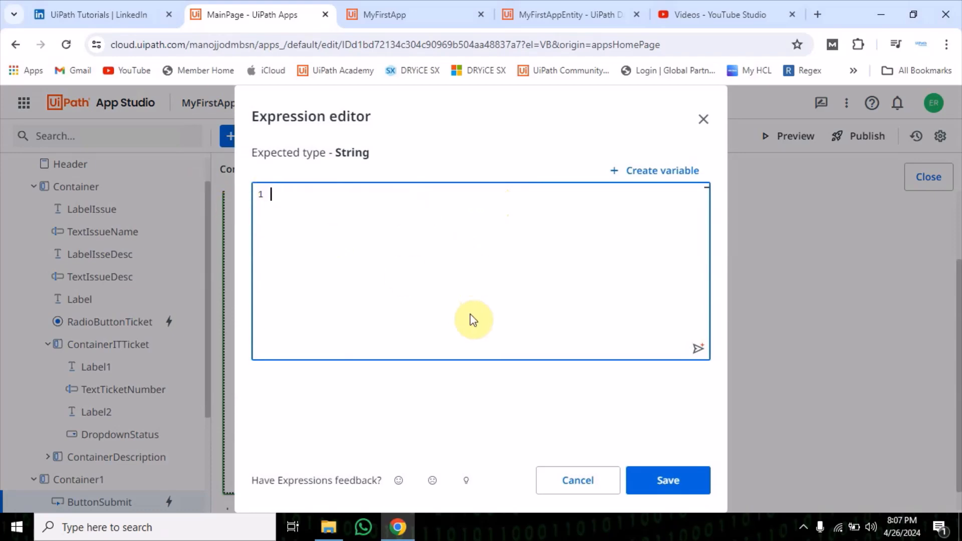
left_click(586, 487)
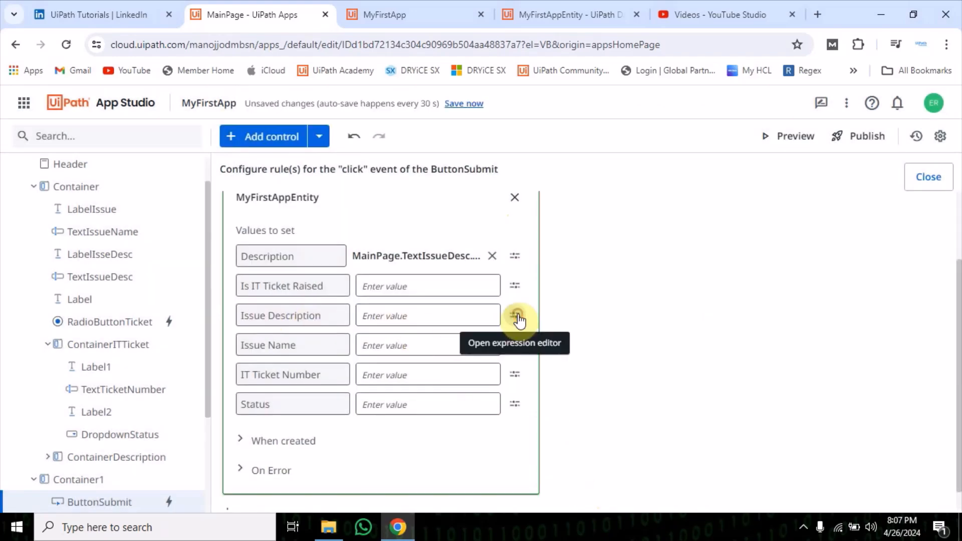
left_click(516, 315)
key("ctrl+v")
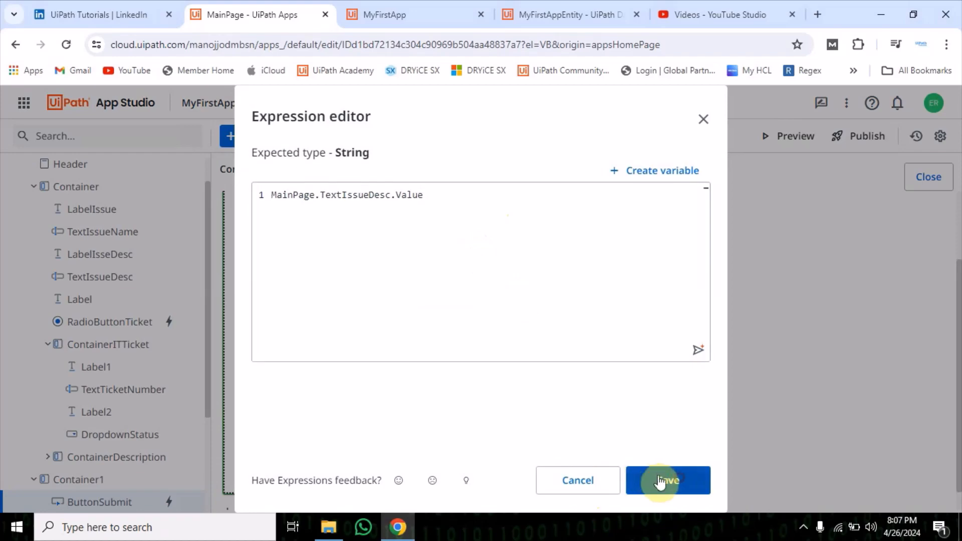
left_click(660, 482)
- Clear the Description field's value and expand ContainerDescription in the control tree to find its text box
left_click(491, 256)
left_click(377, 256)
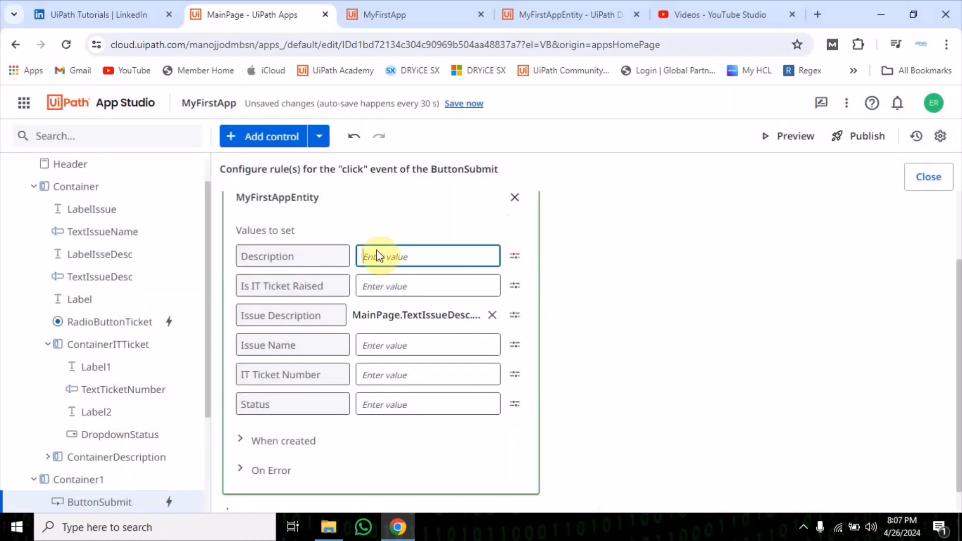
scroll(50, 433, "down", 3)
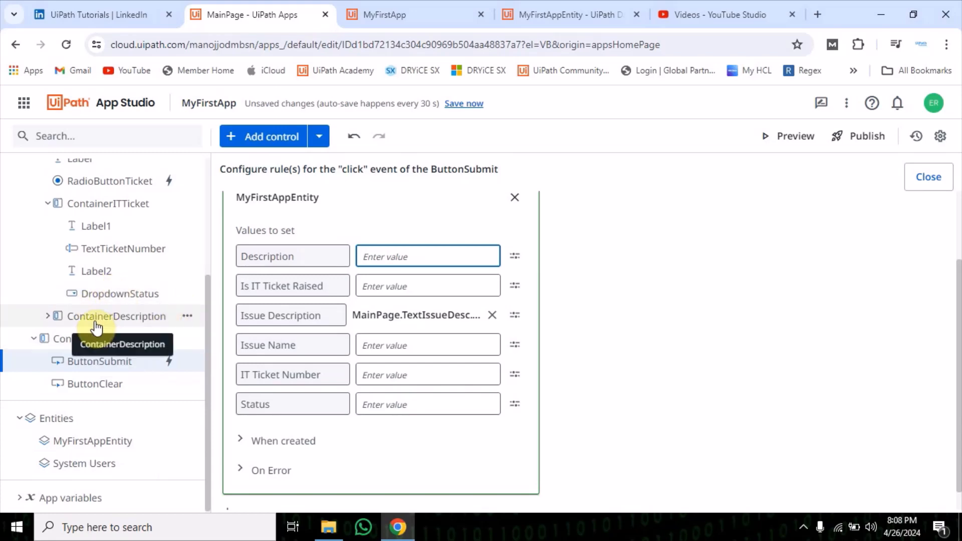
left_click(47, 316)
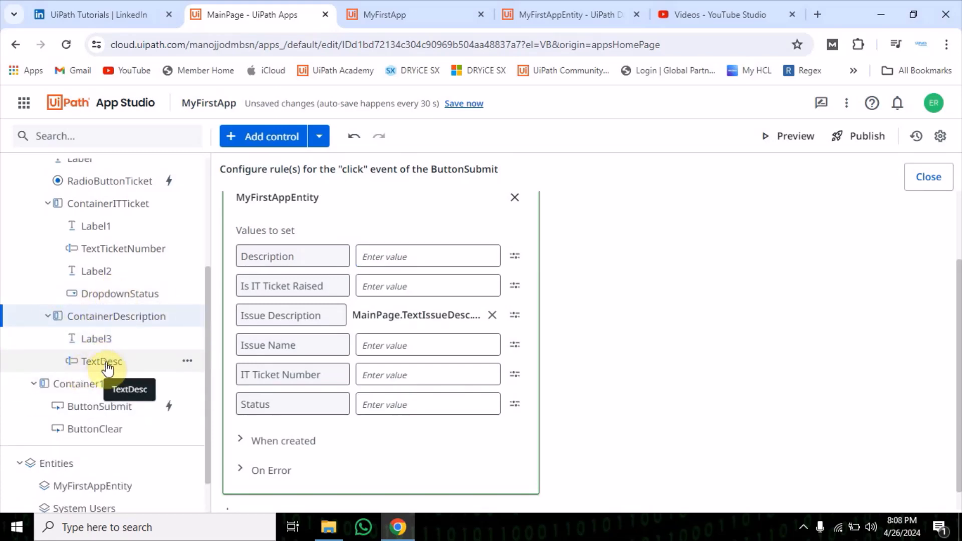
- Set the Description field to MainPage.TextDesc.Value, reusing the Issue Description expression with the control name replaced, and copy the new expression
left_click(514, 315)
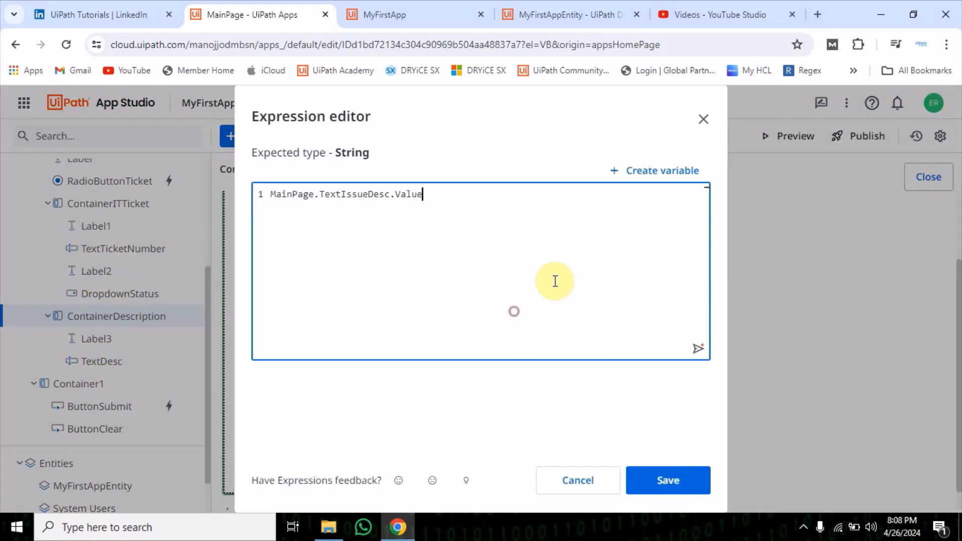
triple_click(469, 200)
key("ctrl+c")
left_click(584, 485)
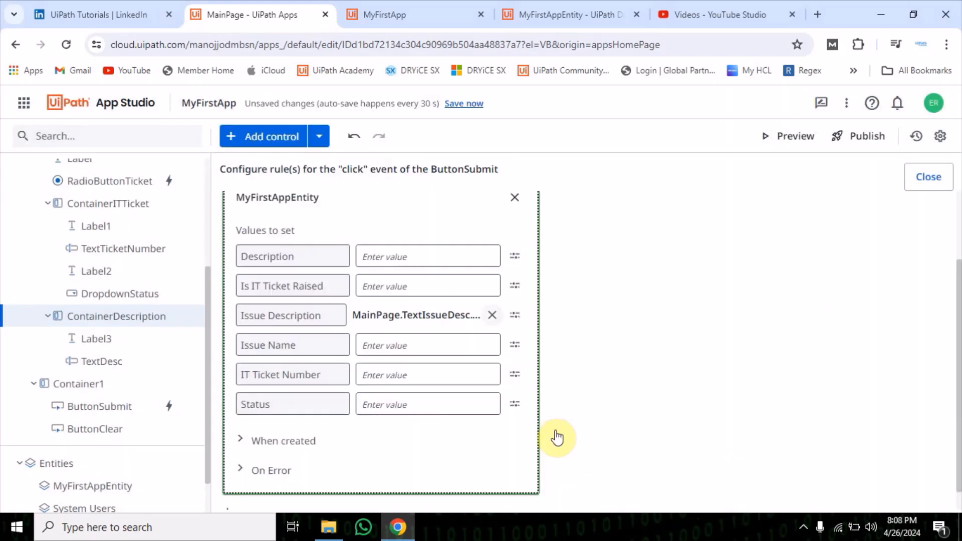
left_click(516, 256)
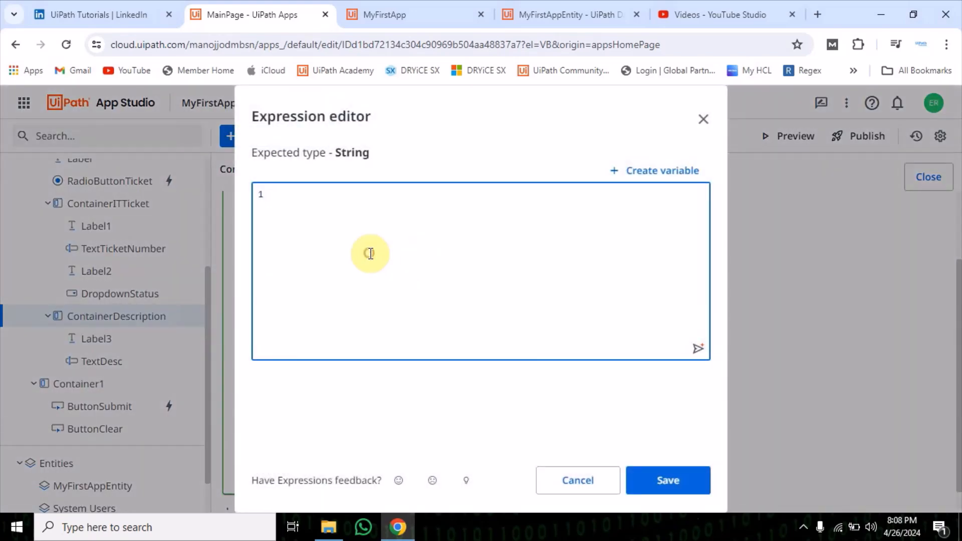
key("ctrl+v")
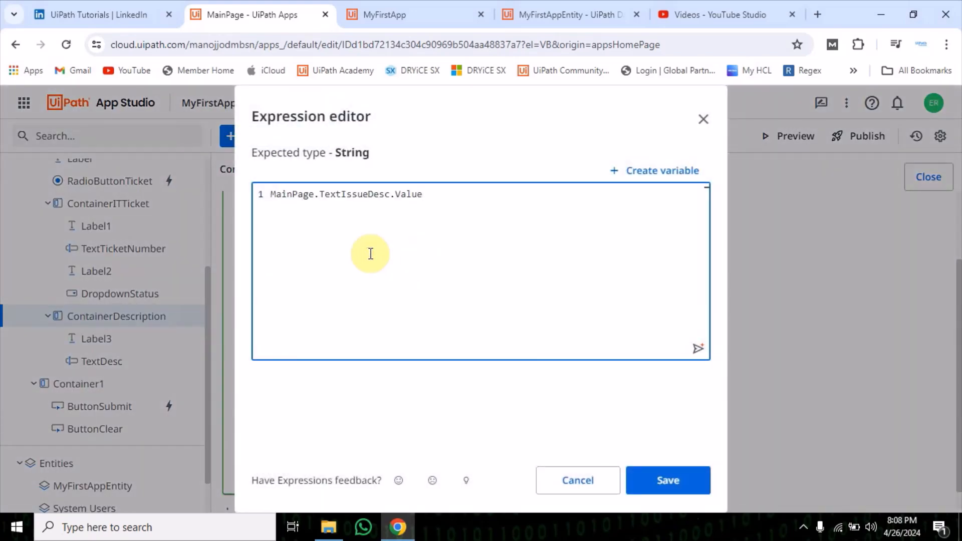
double_click(352, 194)
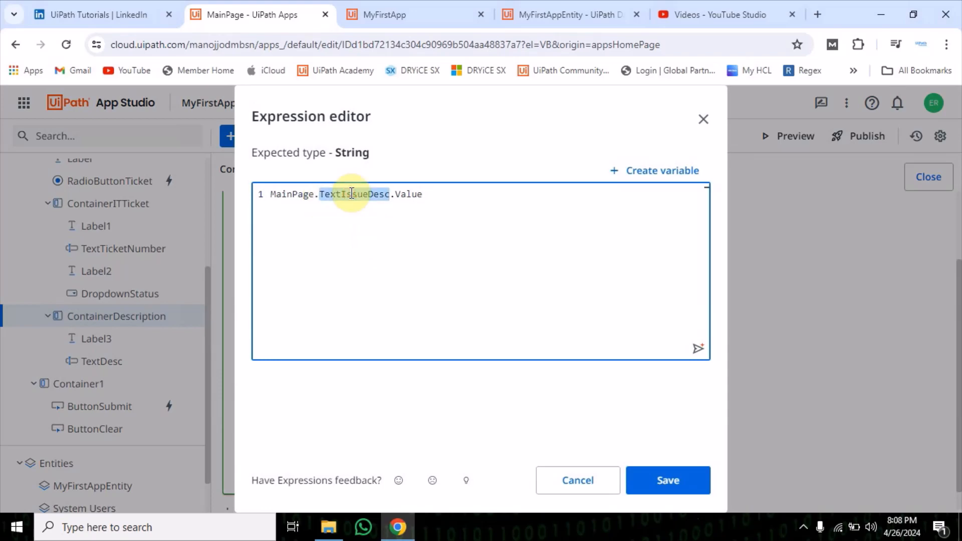
type("tect")
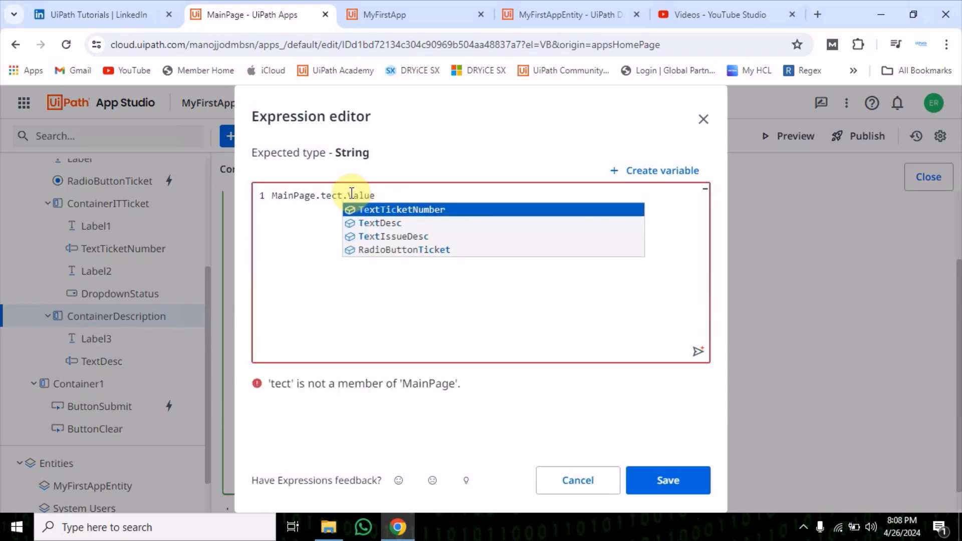
left_click(399, 224)
key("ctrl+a")
key("ctrl+c")
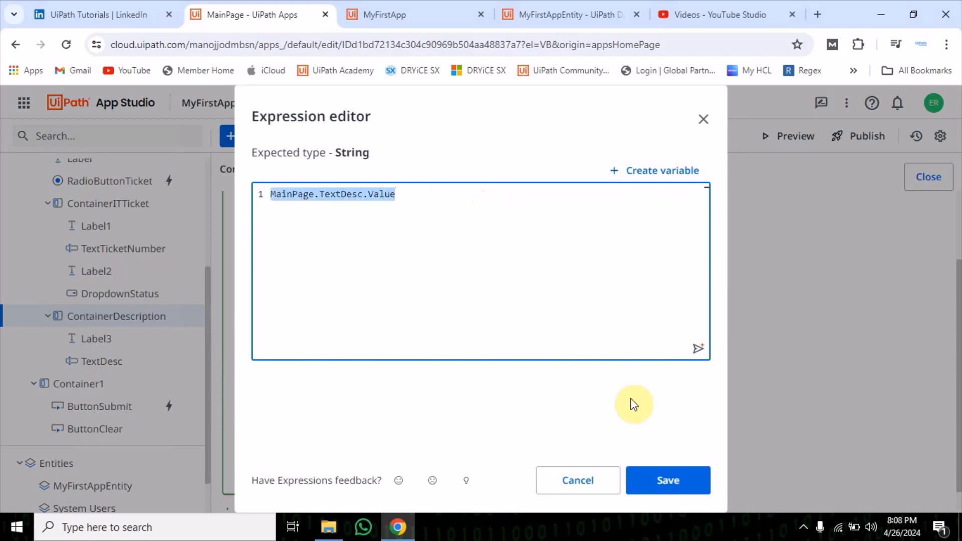
left_click(670, 484)
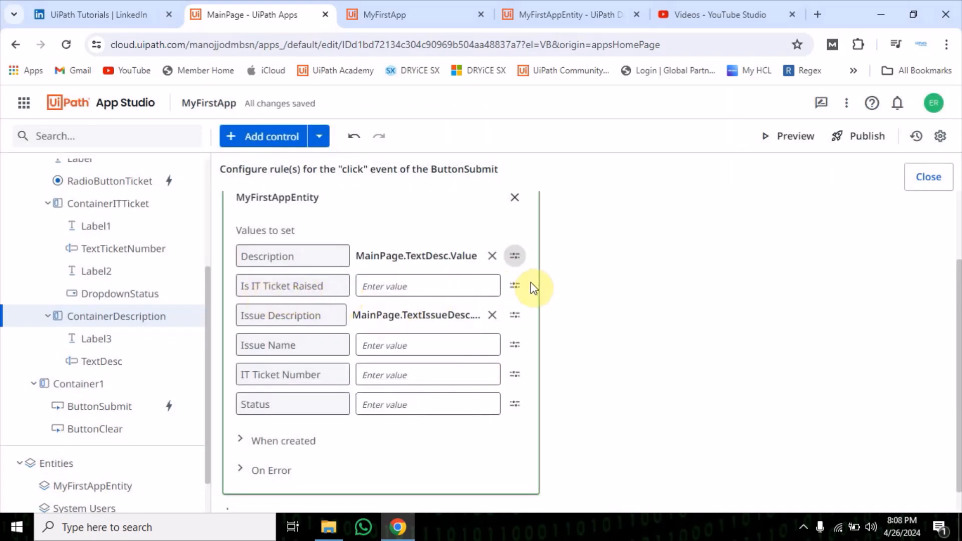
- Set the Is IT Ticket Raised field to MainPage.RadioButtonTicket.Value by reusing the copied expression with the control name replaced
left_click(515, 284)
key("ctrl+v")
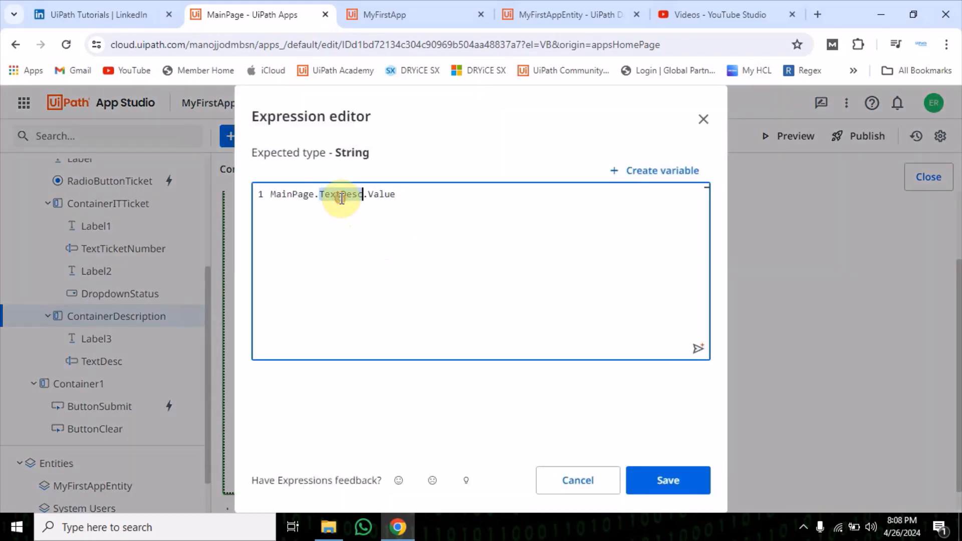
type("adio")
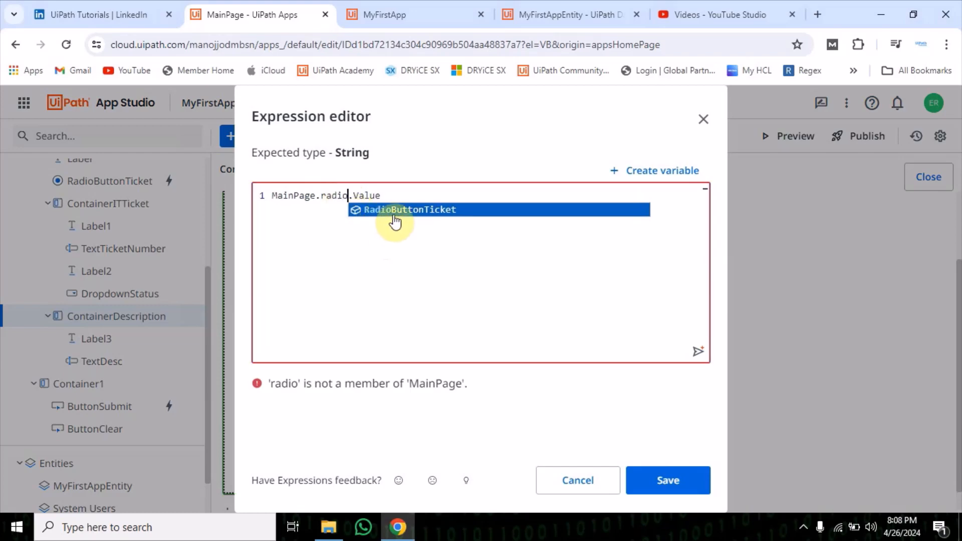
left_click(422, 210)
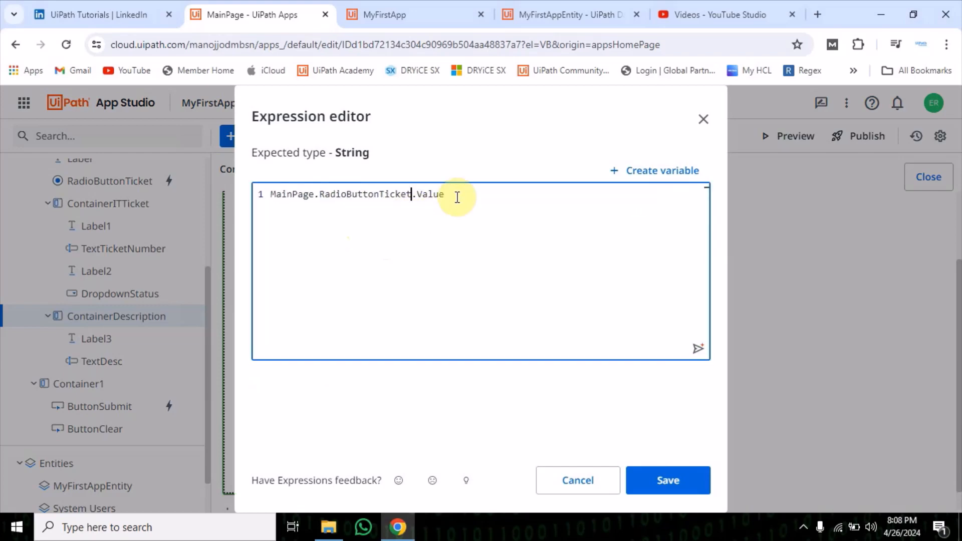
left_click(680, 481)
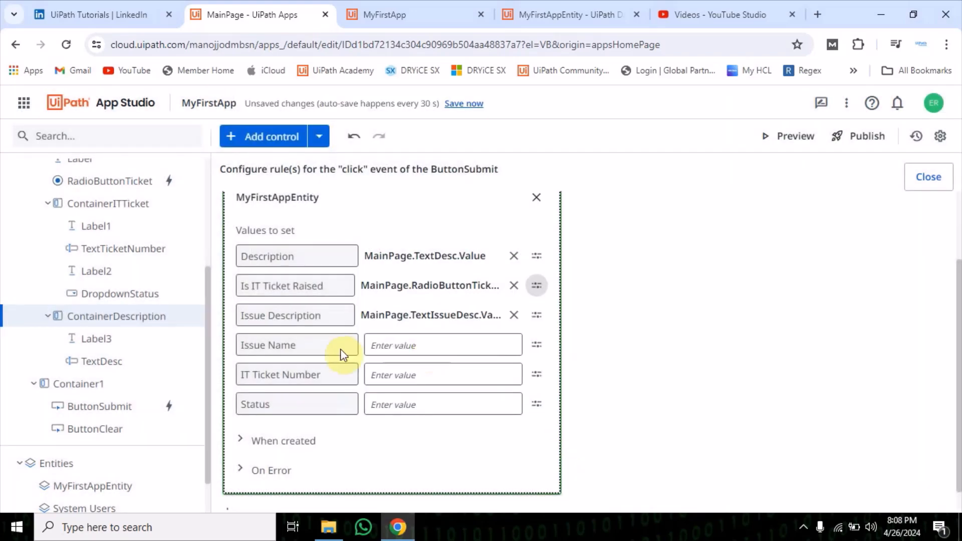
- Set the Issue Name field to MainPage.TextIssueName.Value, again replacing the control name in the copied expression
left_click(536, 344)
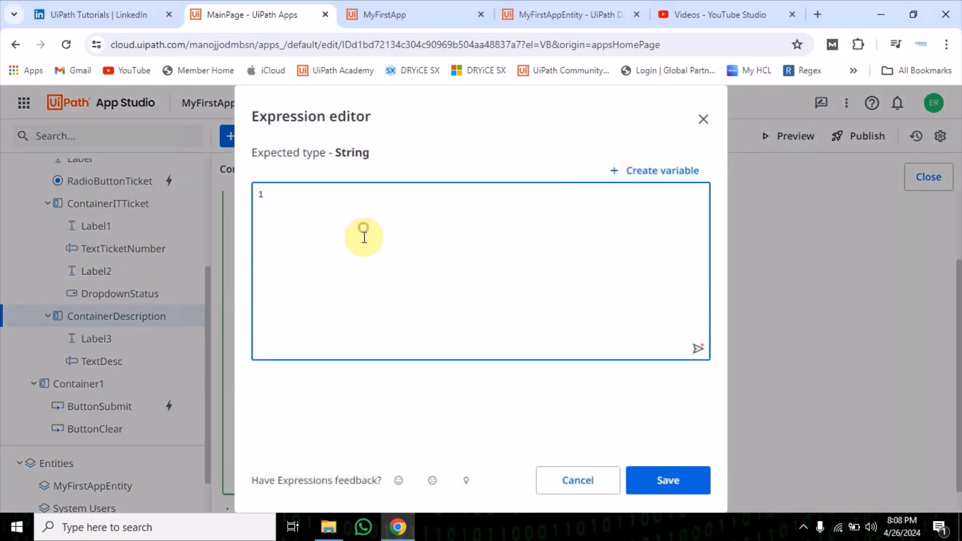
type("MainPage.TextDesc.Value")
double_click(345, 196)
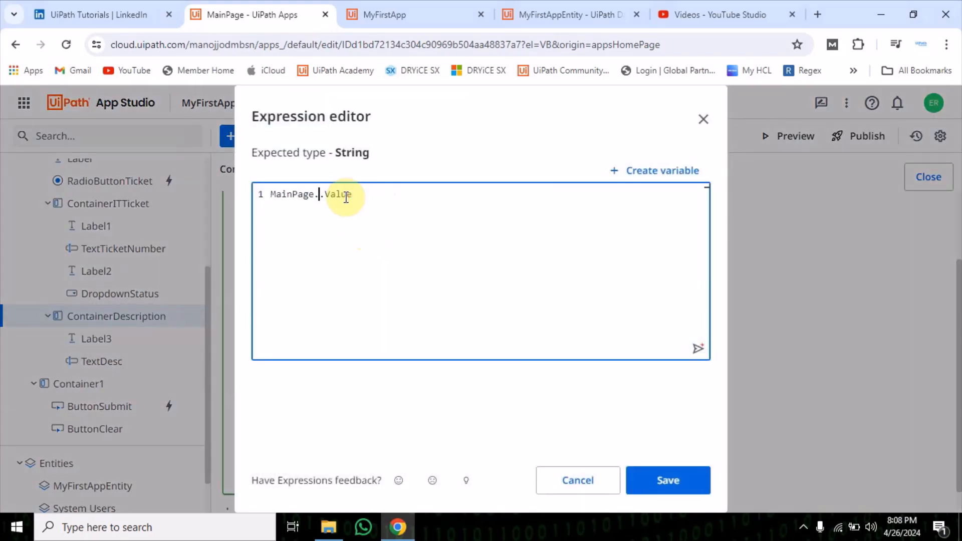
type("text")
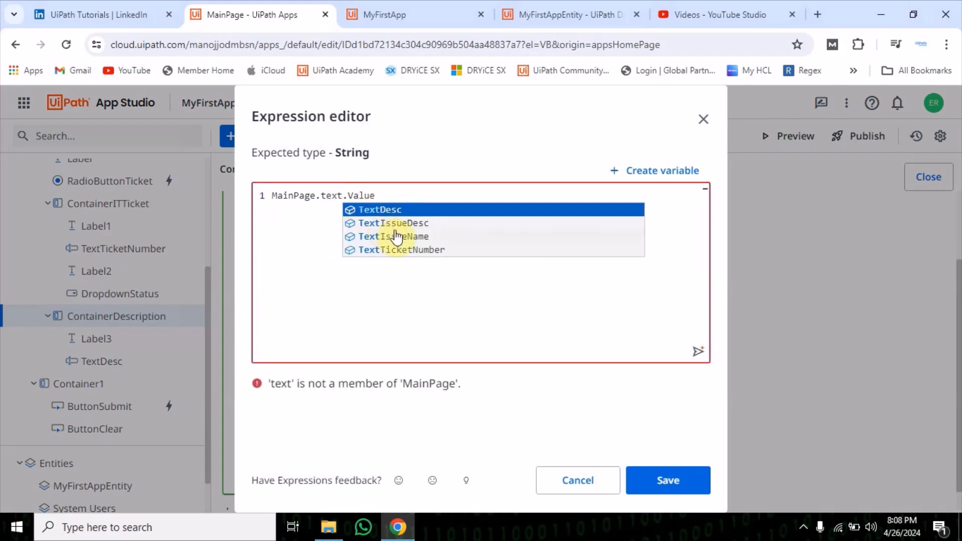
left_click(396, 235)
left_click(670, 479)
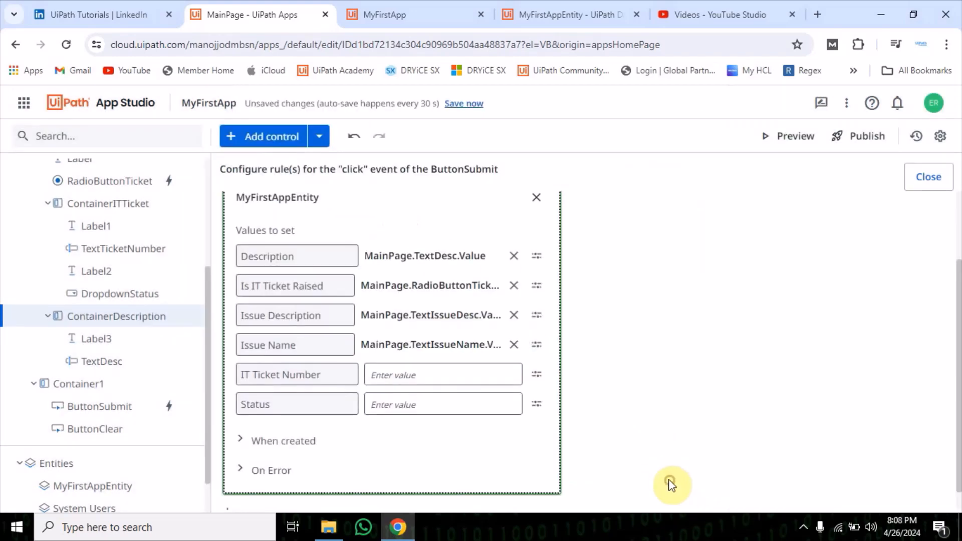
- Set the IT Ticket Number field's expression to MainPage.TextTicketNumber.Value and save it
left_click(536, 374)
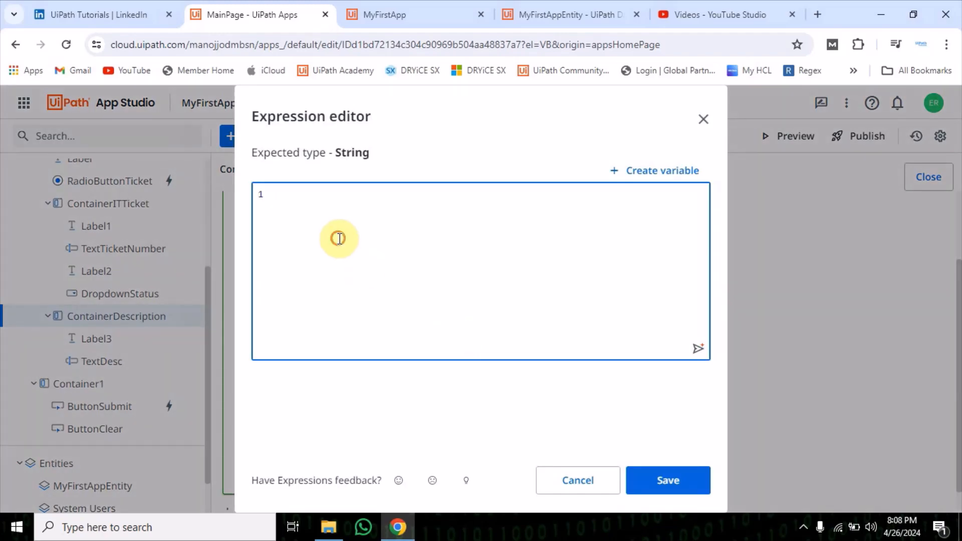
double_click(329, 195)
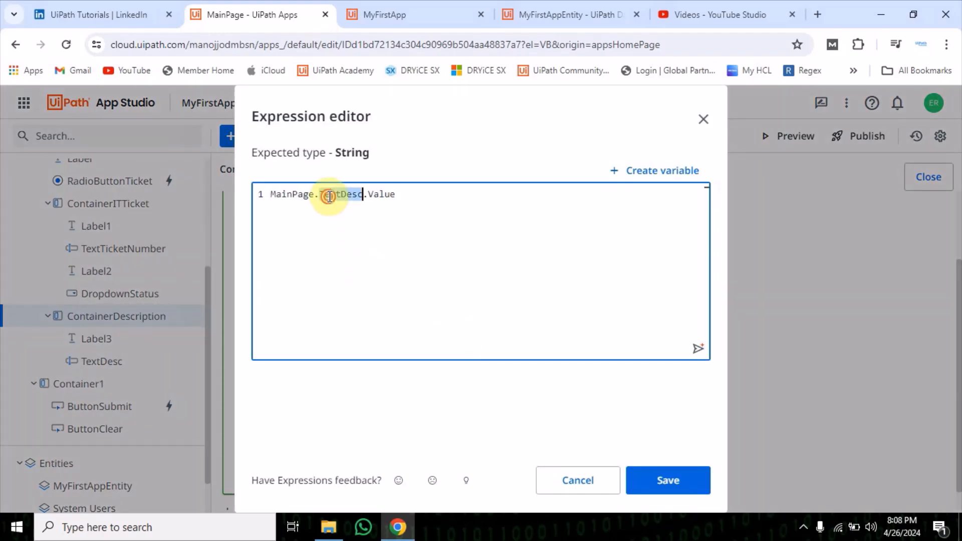
type("text")
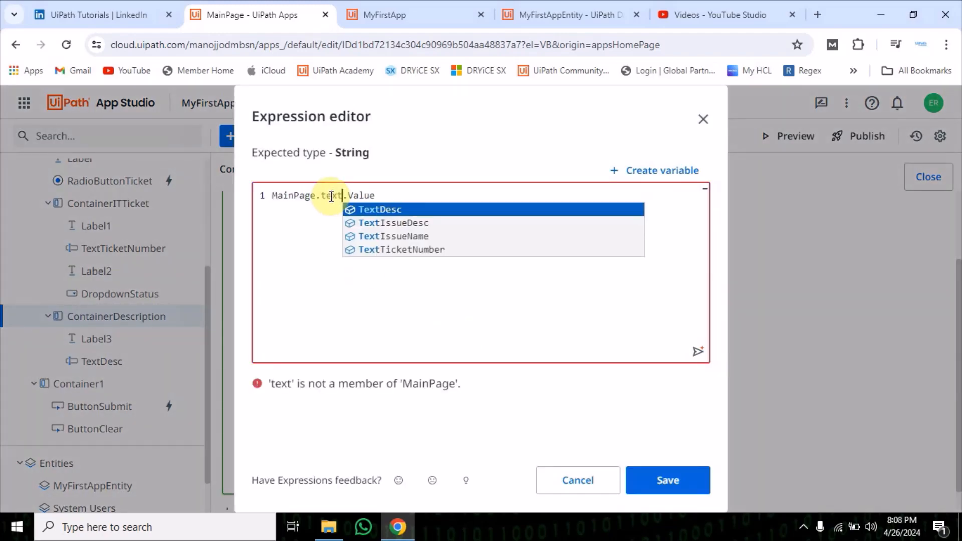
left_click(391, 249)
left_click(681, 478)
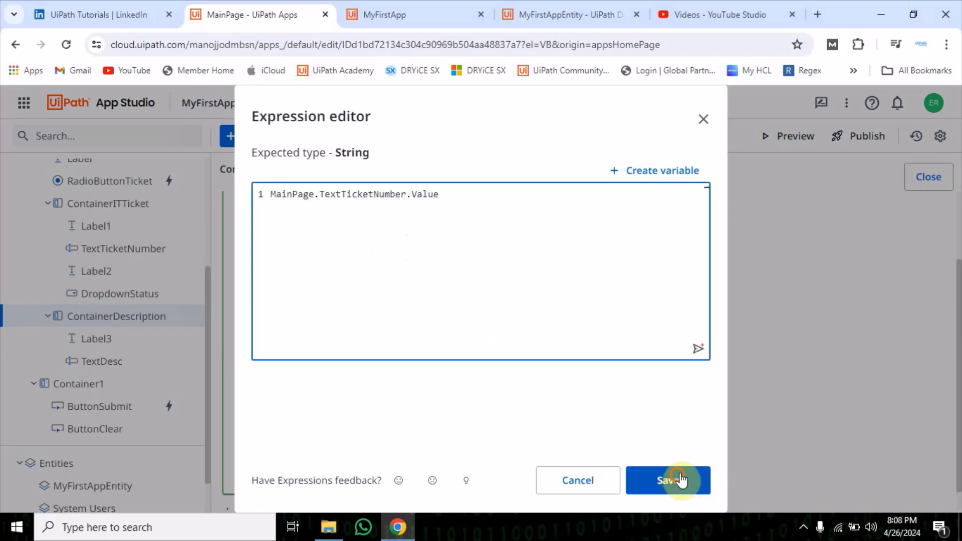
- Set the Status field to the dropdown's selected choice name with the expression MainPage.DropdownStatus.SelectedItem.Name
left_click(535, 403)
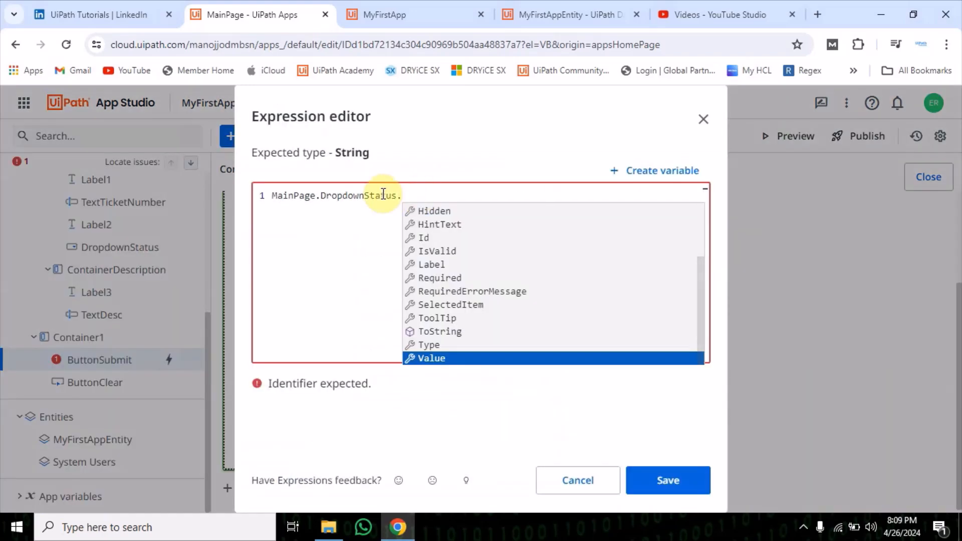
scroll(459, 331, "up", 2)
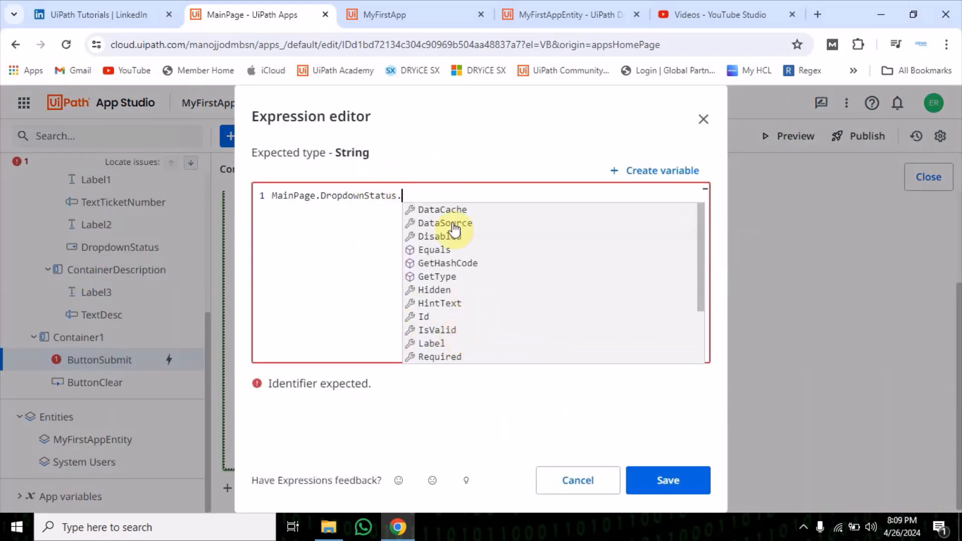
scroll(446, 308, "down", 1)
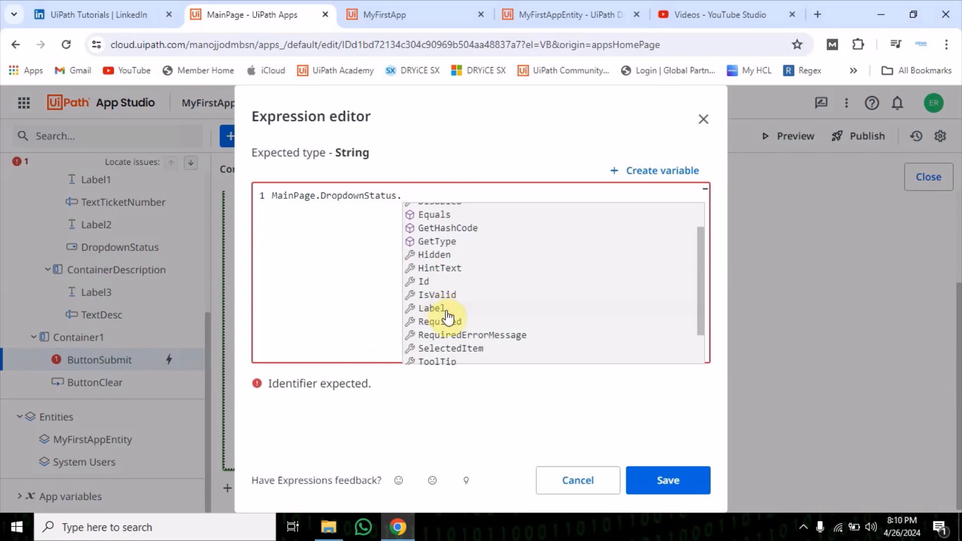
scroll(447, 317, "down", 1)
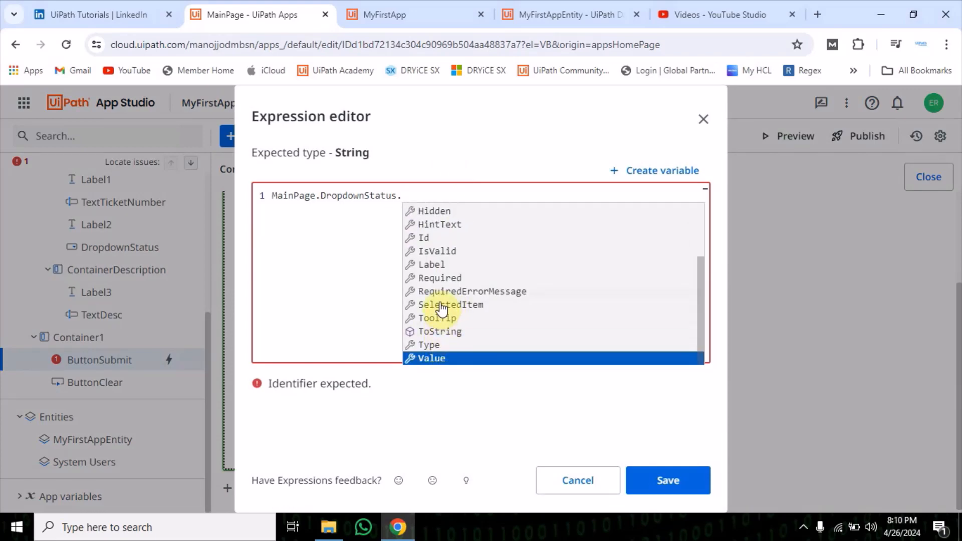
scroll(441, 308, "up", 2)
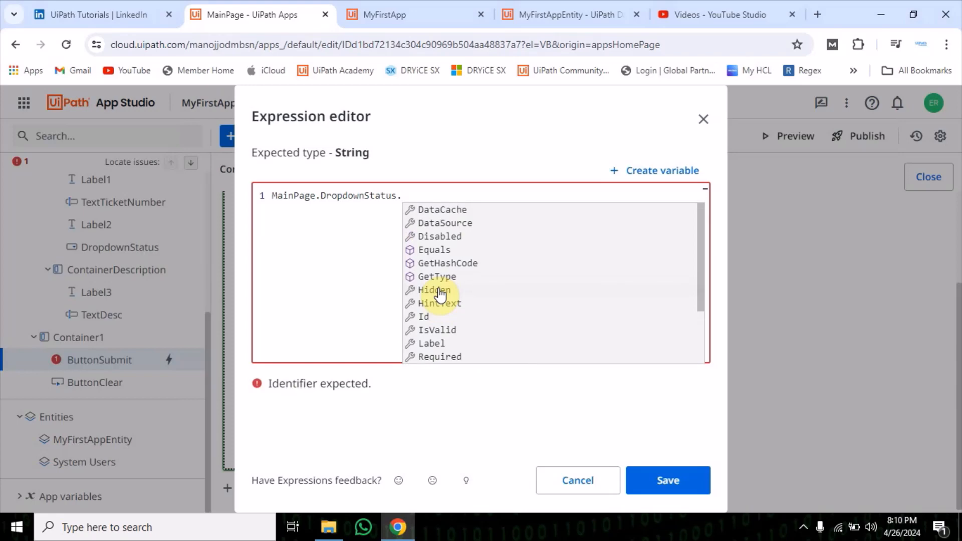
type("se")
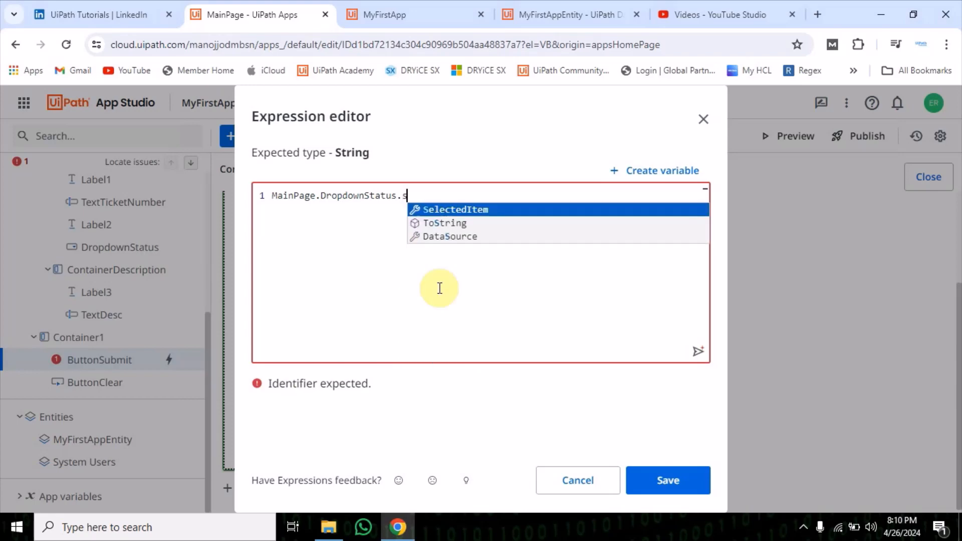
left_click(466, 213)
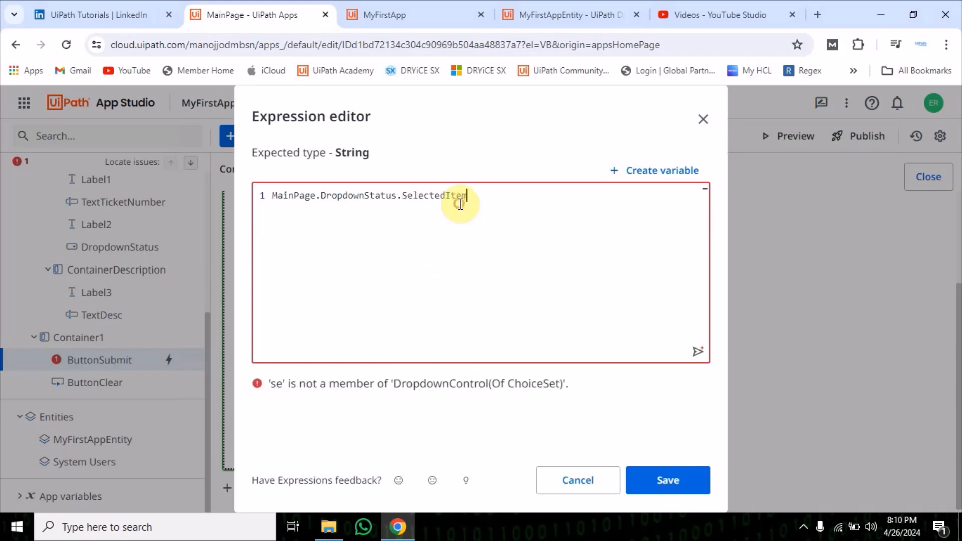
type(".")
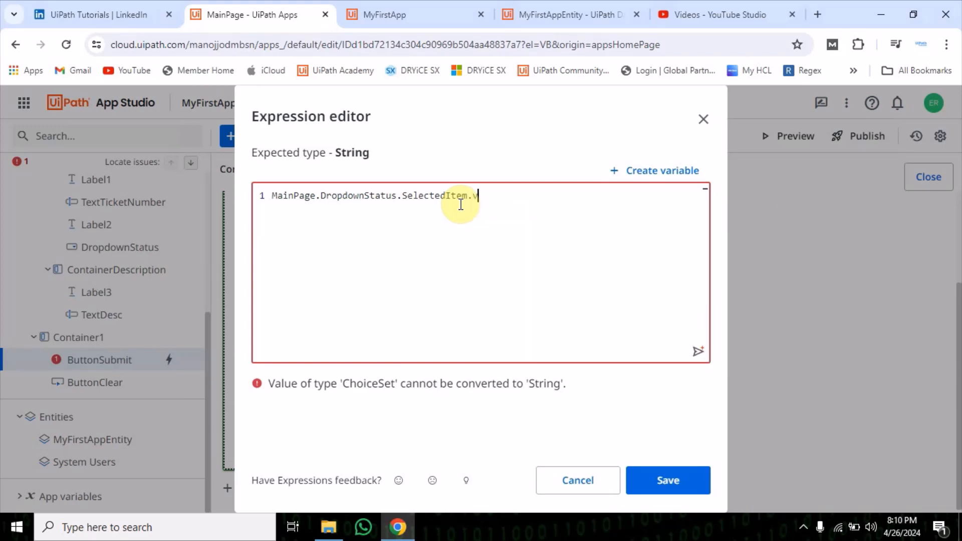
type("v")
key("BackSpace")
type(".")
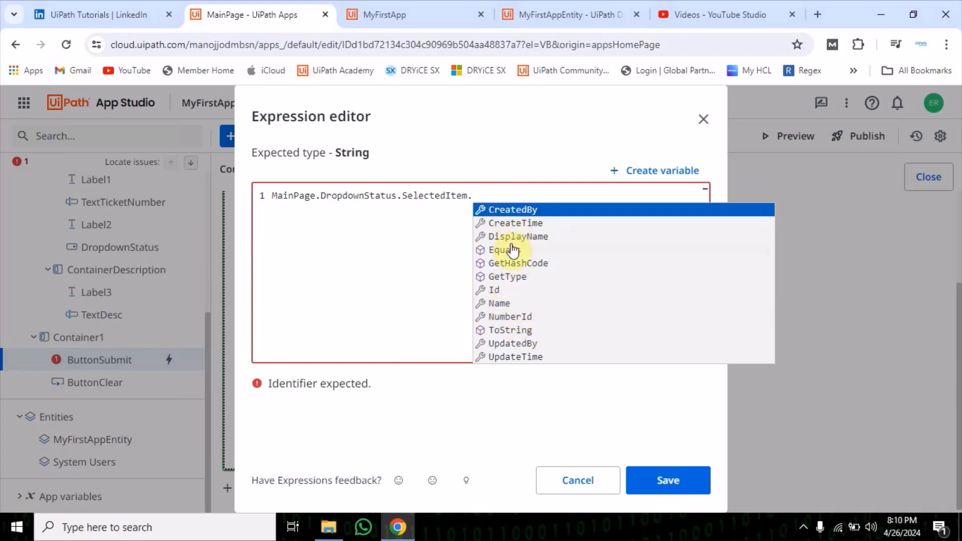
left_click(498, 302)
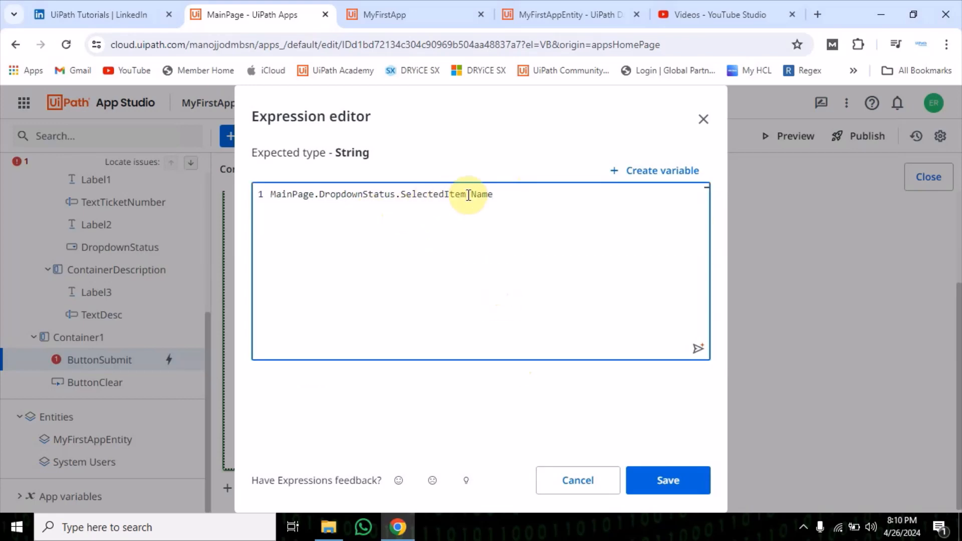
left_click(664, 478)
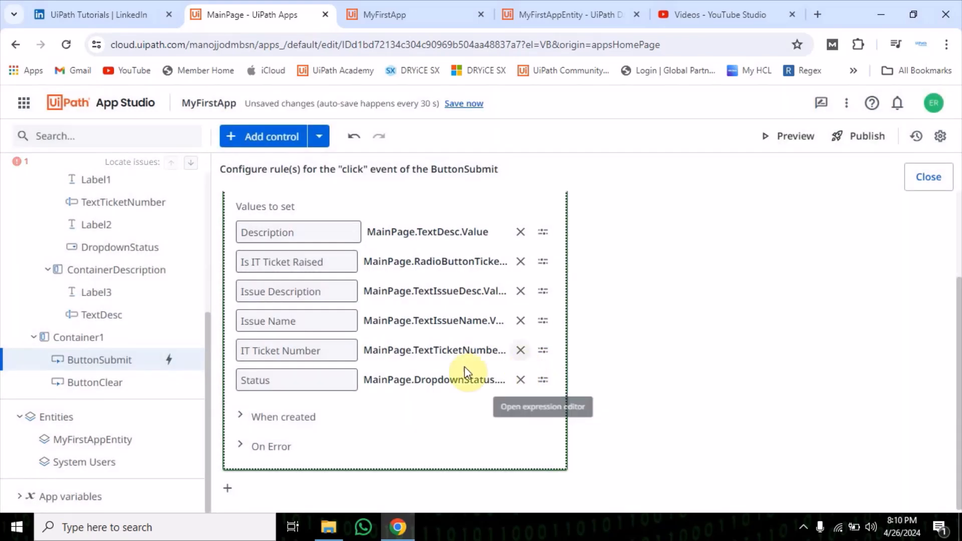
- Preview the updated app in place of the old preview, and enter a person's name as Issue Name and "App not working" as Issue Description
left_click(797, 138)
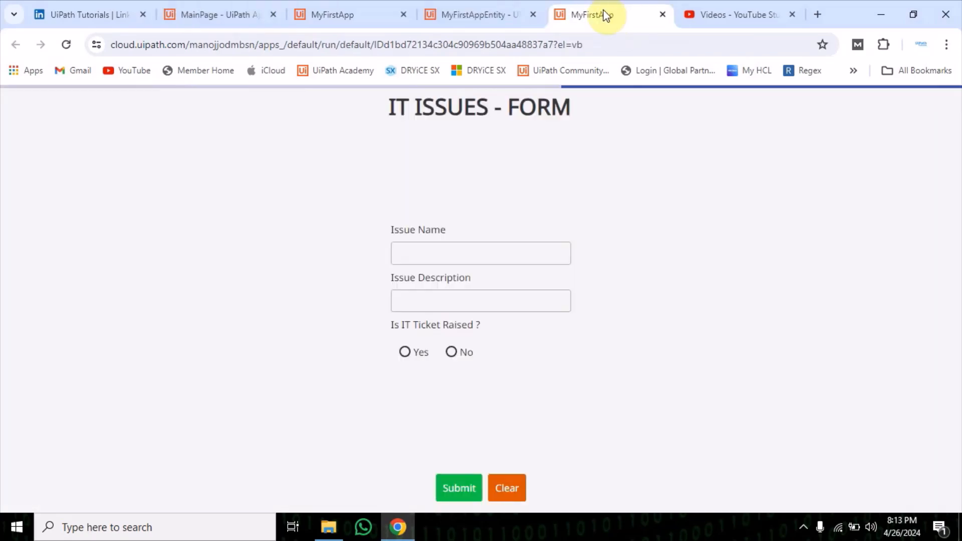
left_click(403, 14)
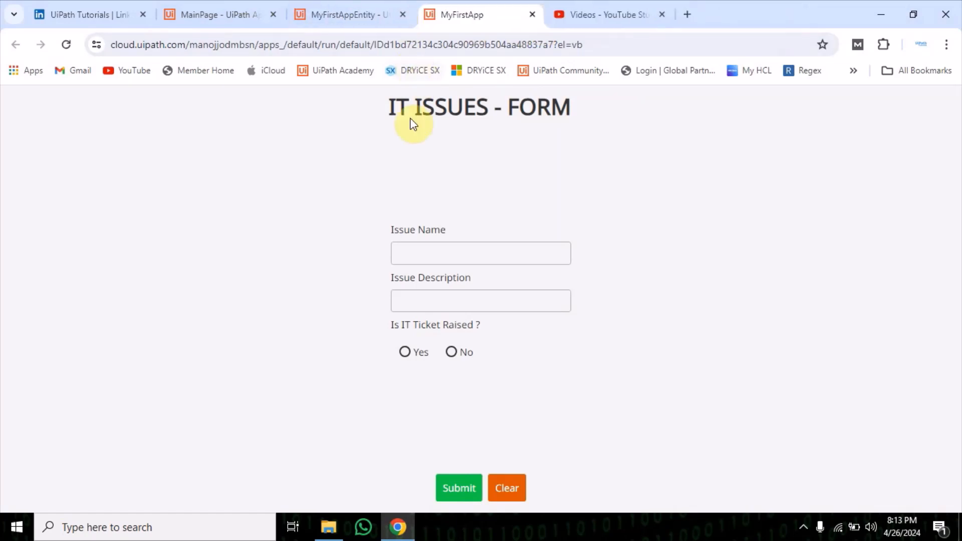
left_click(426, 247)
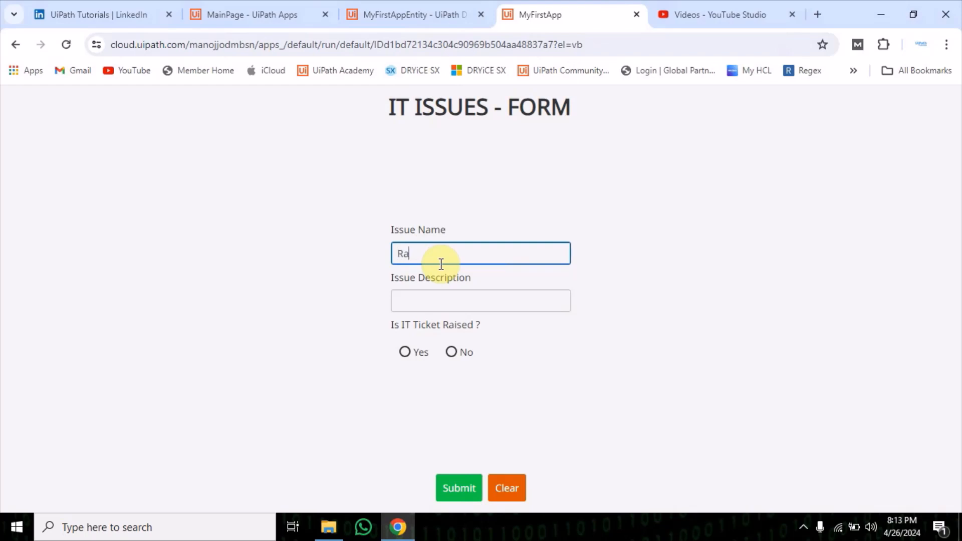
left_click(446, 304)
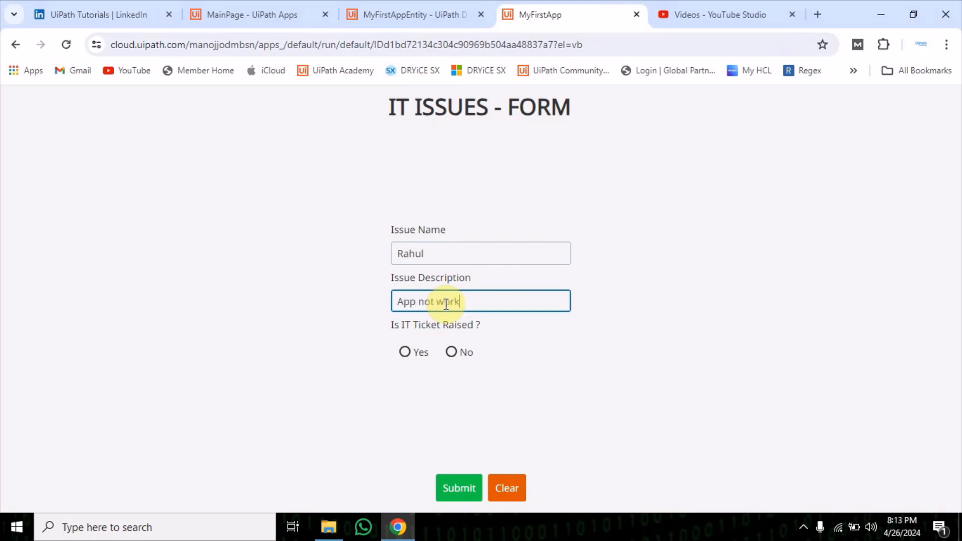
- Answer Yes to Is IT Ticket Raised, enter ticket number 12345 with status Assigned, and submit the form
left_click(415, 357)
left_click(426, 354)
type("12345")
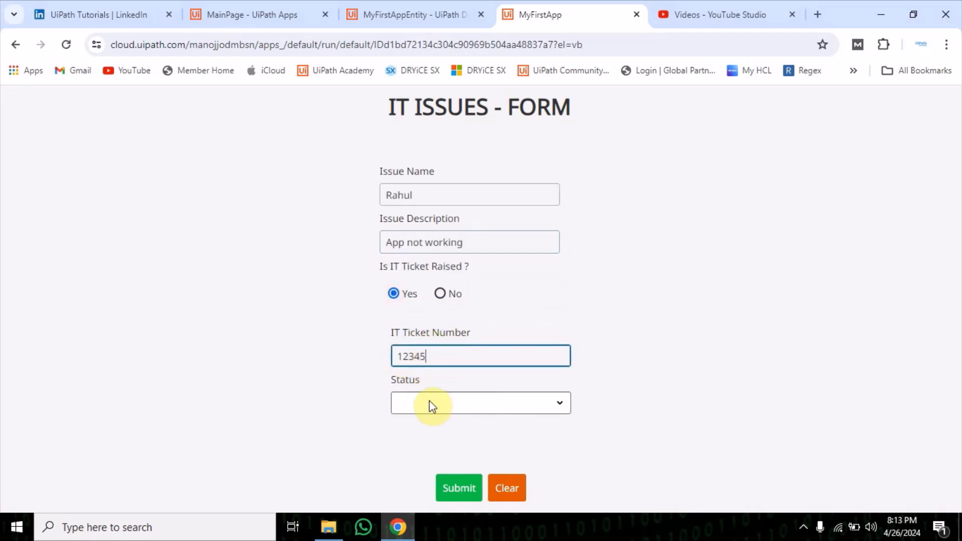
left_click(429, 402)
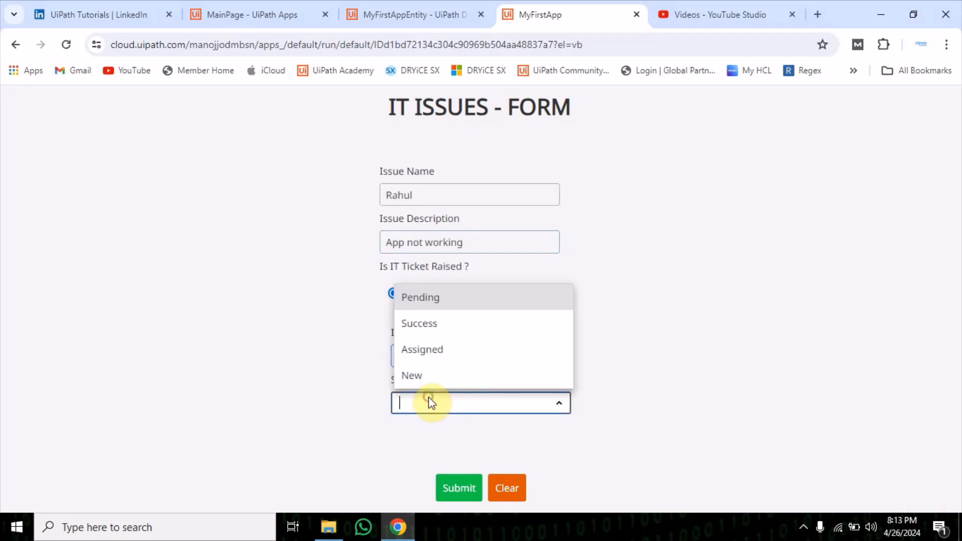
left_click(419, 351)
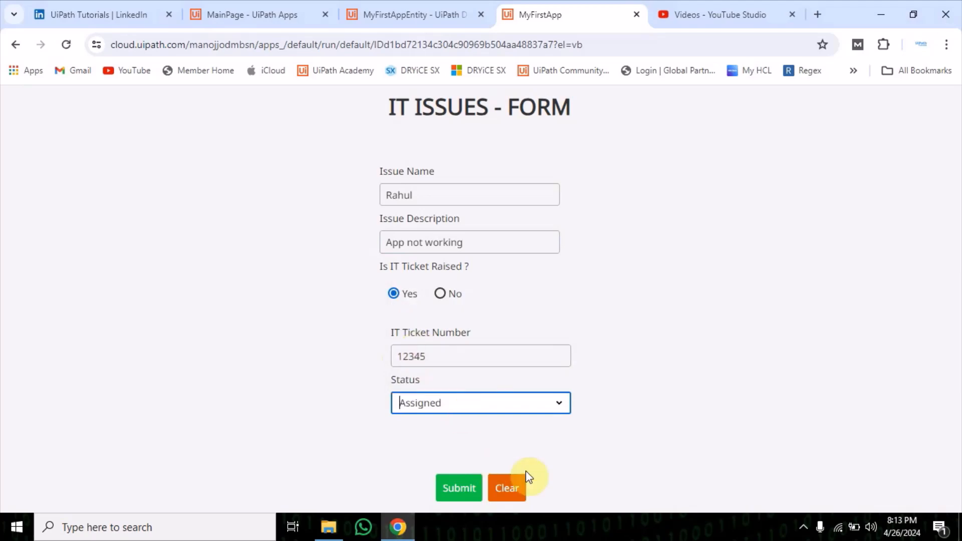
left_click(458, 488)
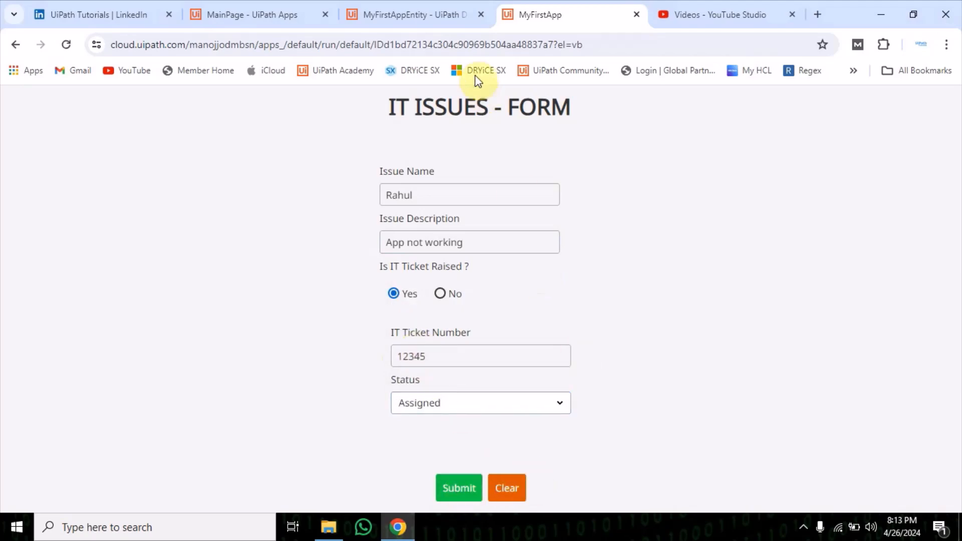
- Reload MyFirstAppEntity in Data Service and check its data across all columns for the submitted record
left_click(416, 16)
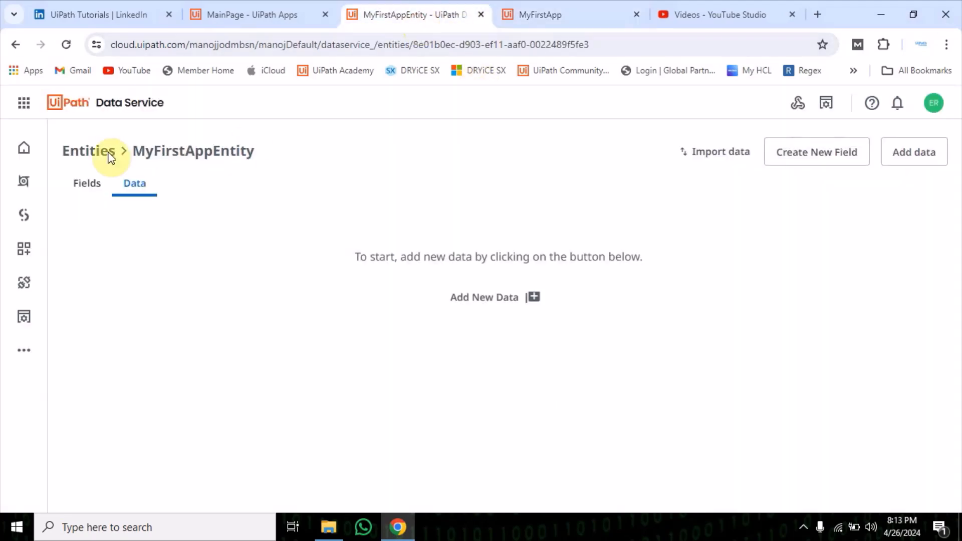
left_click(66, 45)
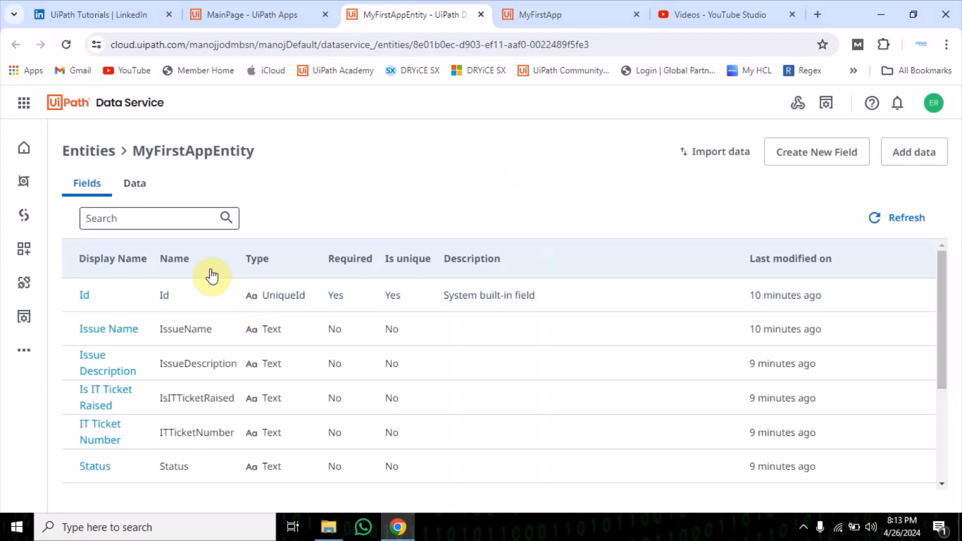
left_click(135, 182)
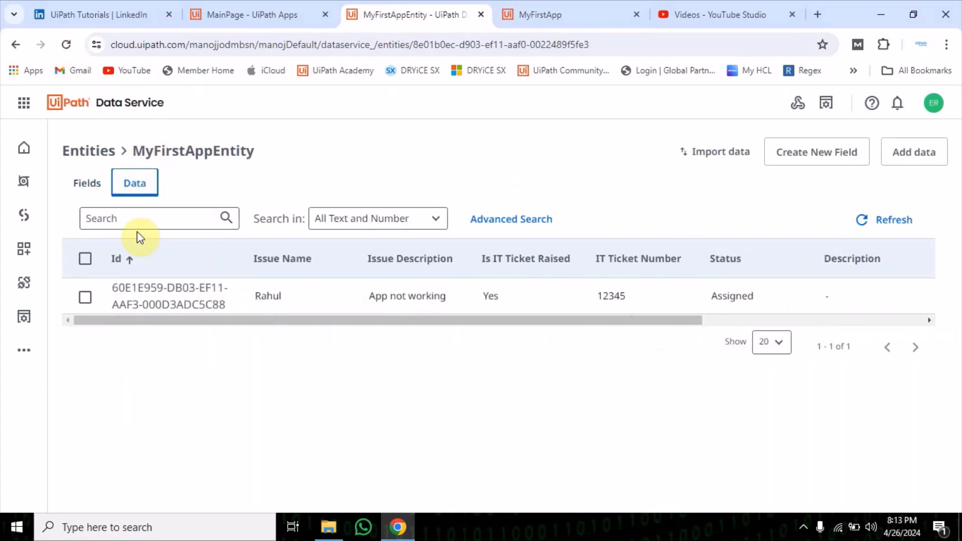
left_click_drag(436, 322, 478, 321)
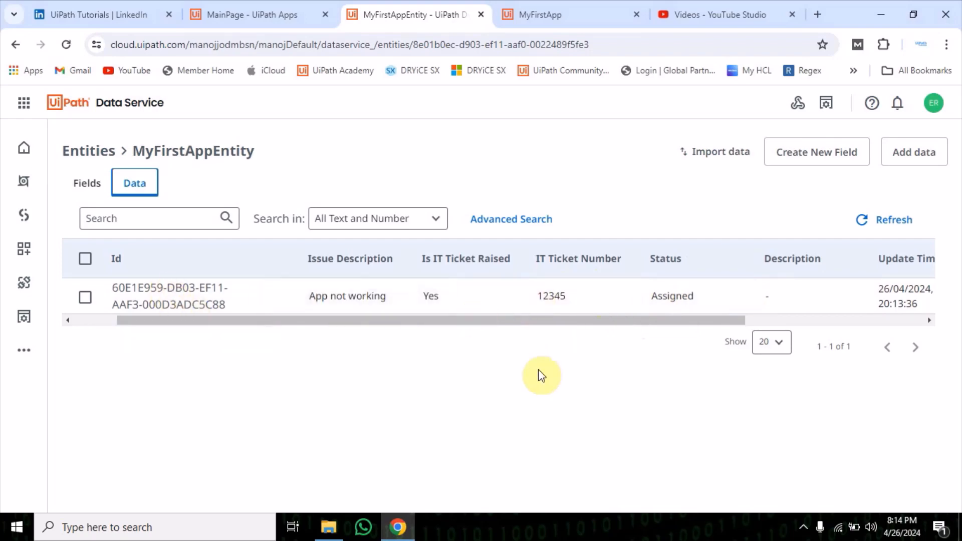
- In the running form preview, change Is IT Ticket Raised to No, enter "test" as Description, and submit the form
left_click(534, 8)
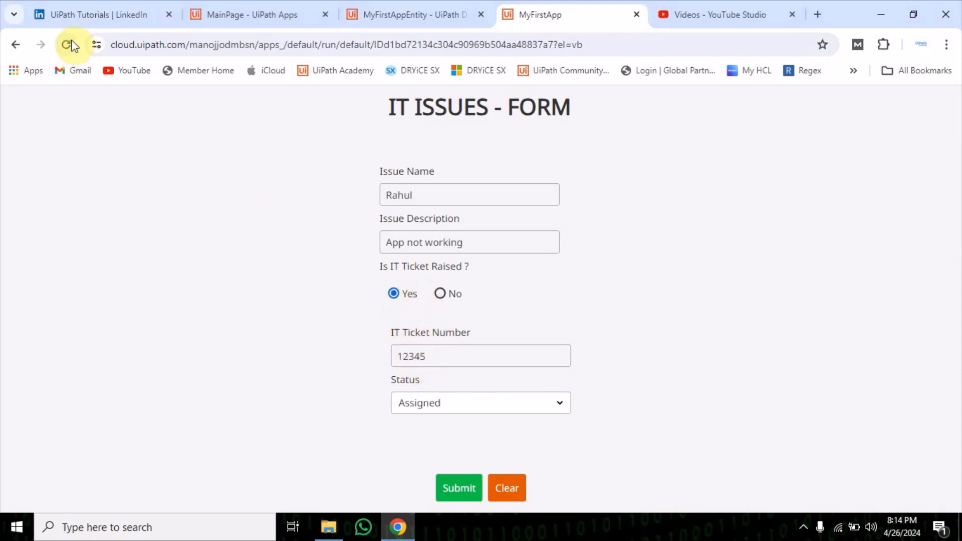
double_click(438, 356)
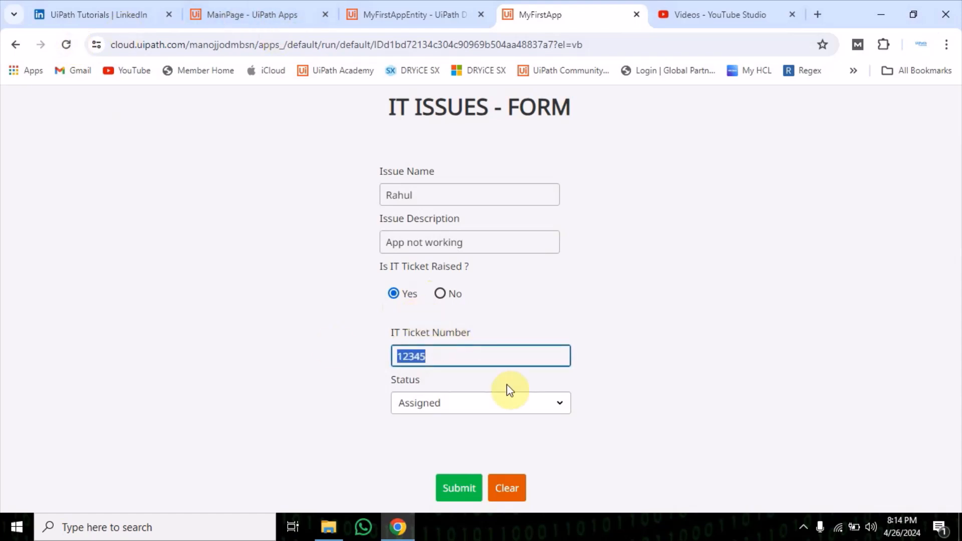
left_click(439, 294)
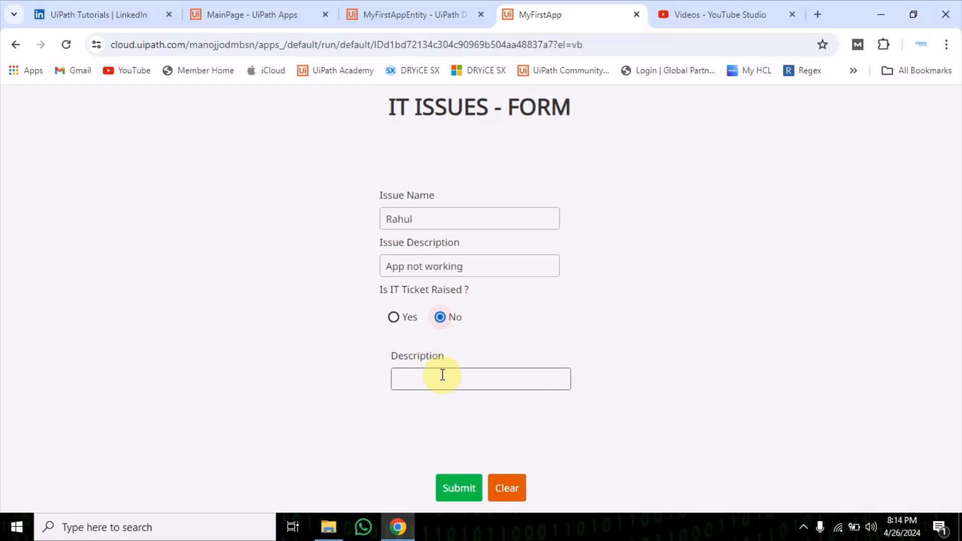
left_click(398, 318)
left_click(444, 297)
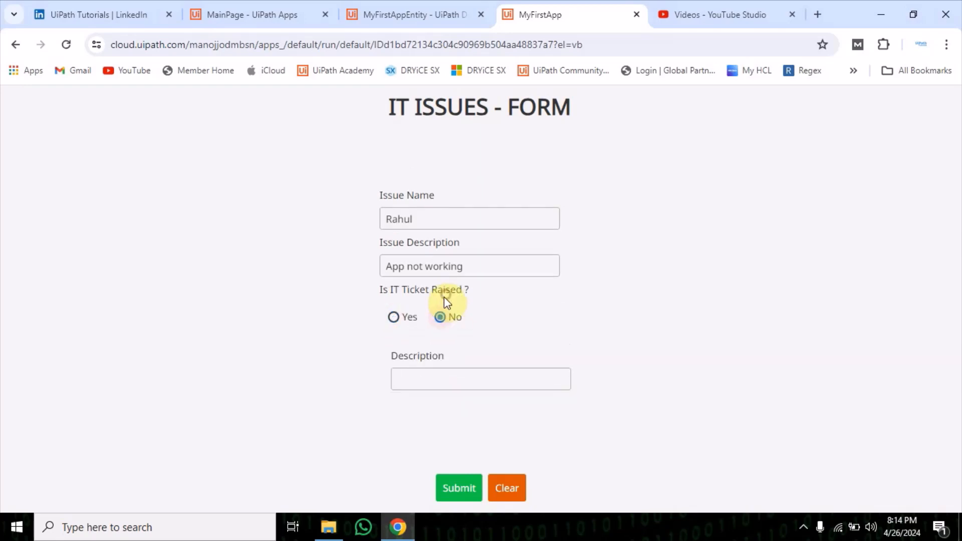
left_click(393, 318)
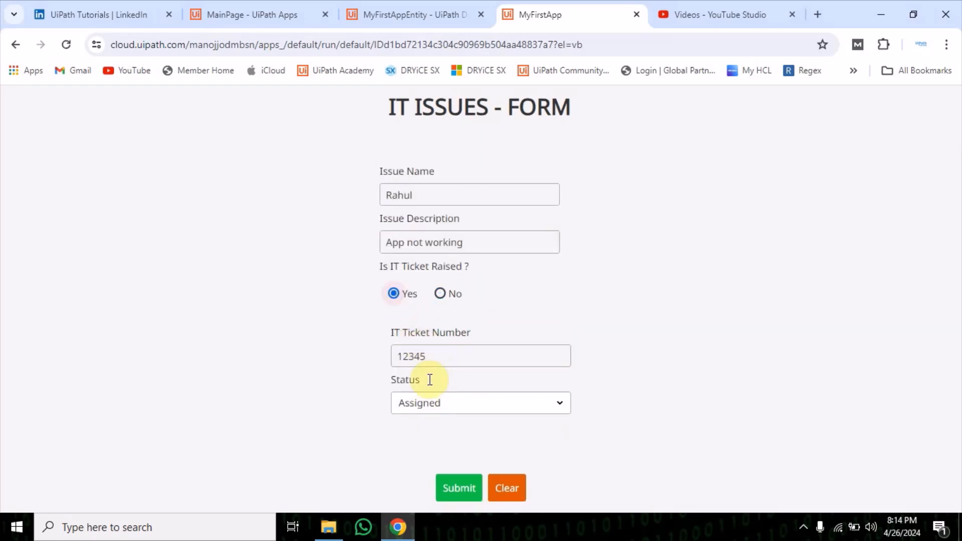
left_click(442, 296)
left_click(426, 376)
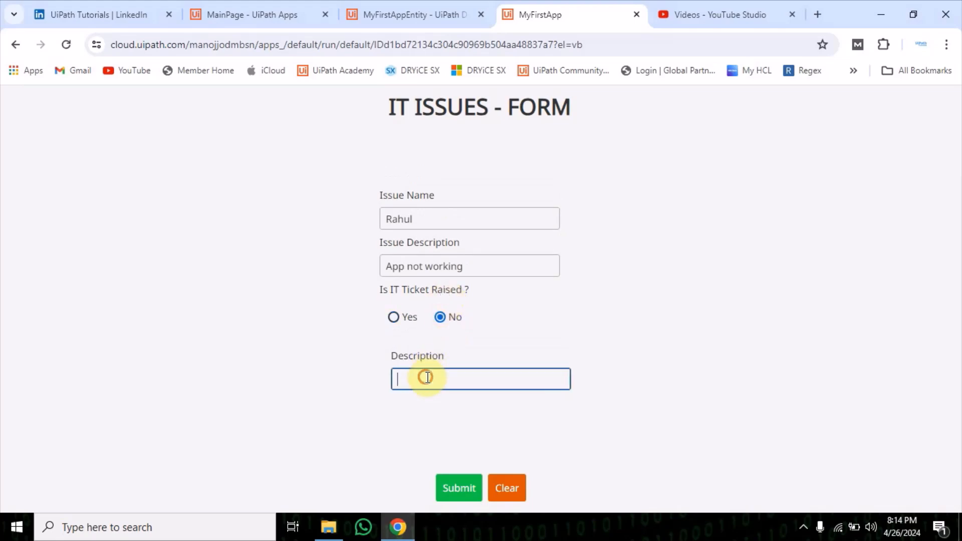
left_click(459, 486)
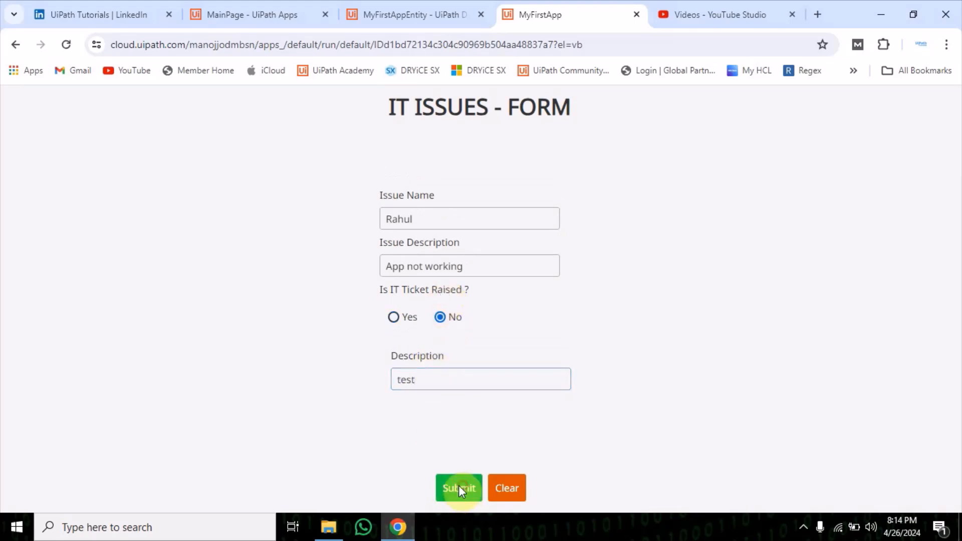
- Reload MyFirstAppEntity in Data Service and check its data for the second submission
left_click(434, 18)
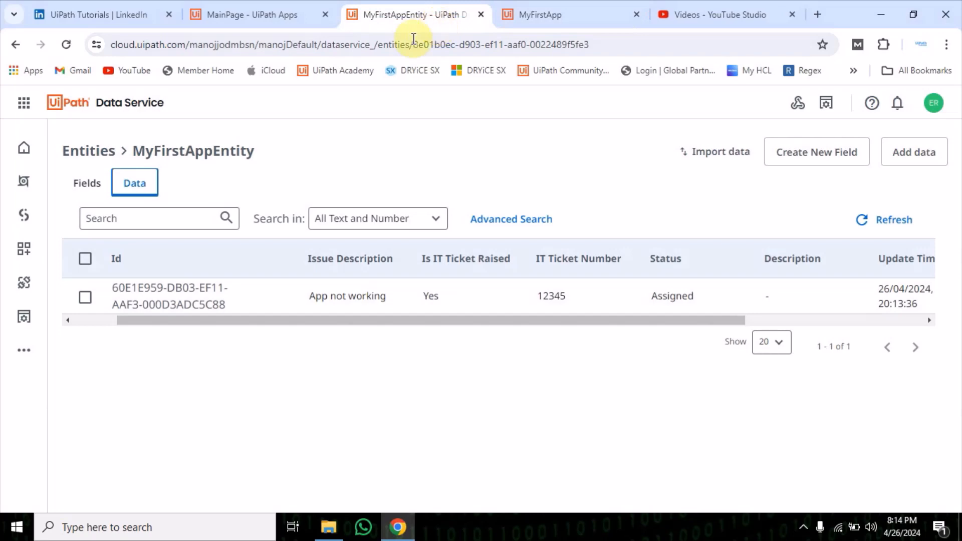
left_click(68, 46)
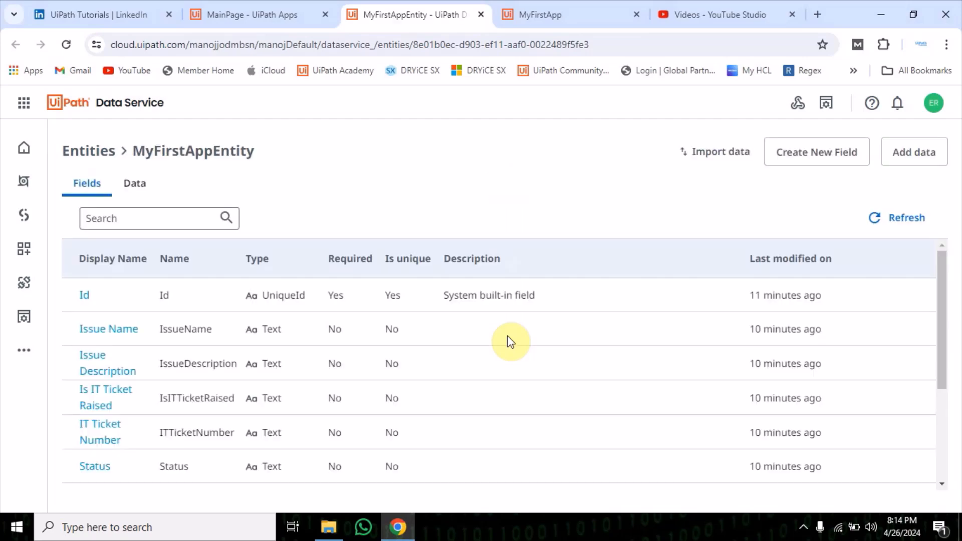
left_click(140, 184)
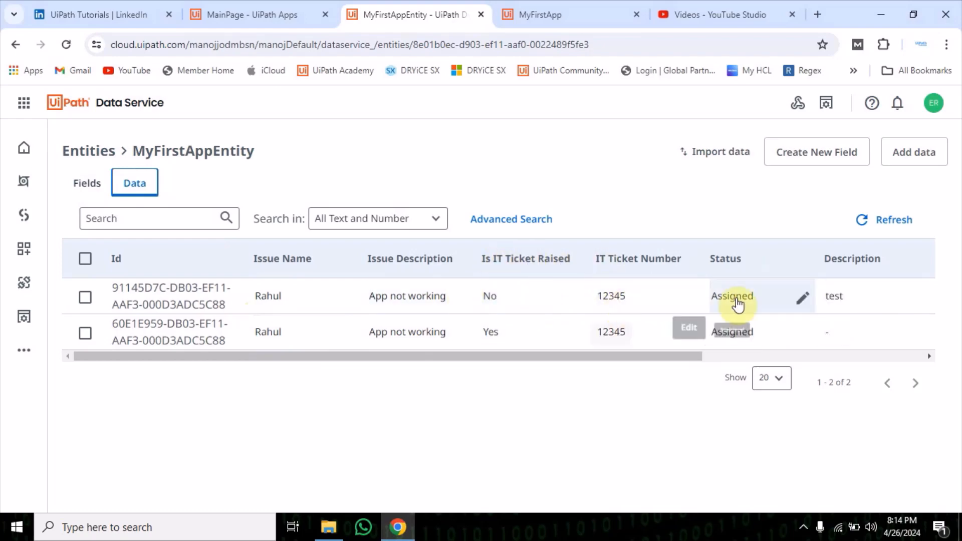
- Return to the form preview and switch Is IT Ticket Raised between No and Yes to check for leftover ticket number and status values
left_click(253, 12)
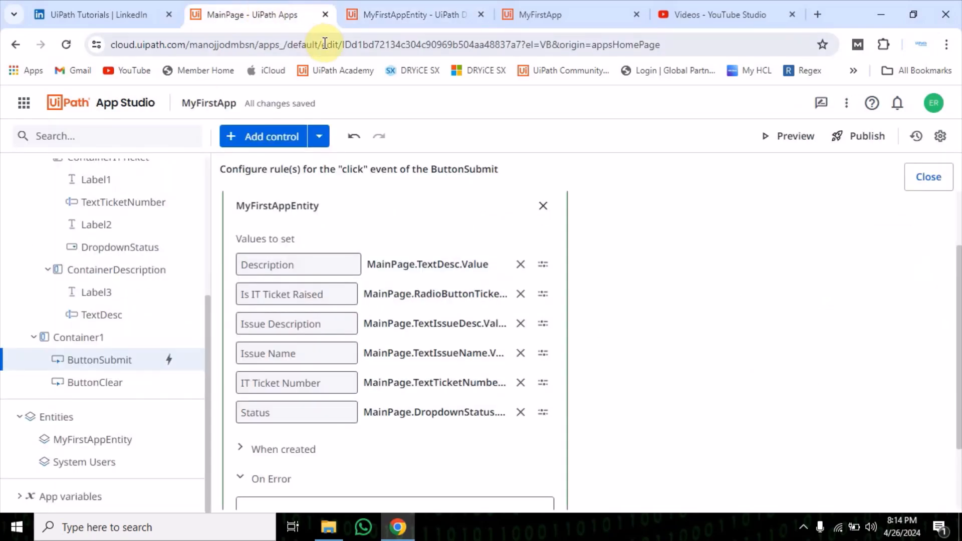
left_click(568, 13)
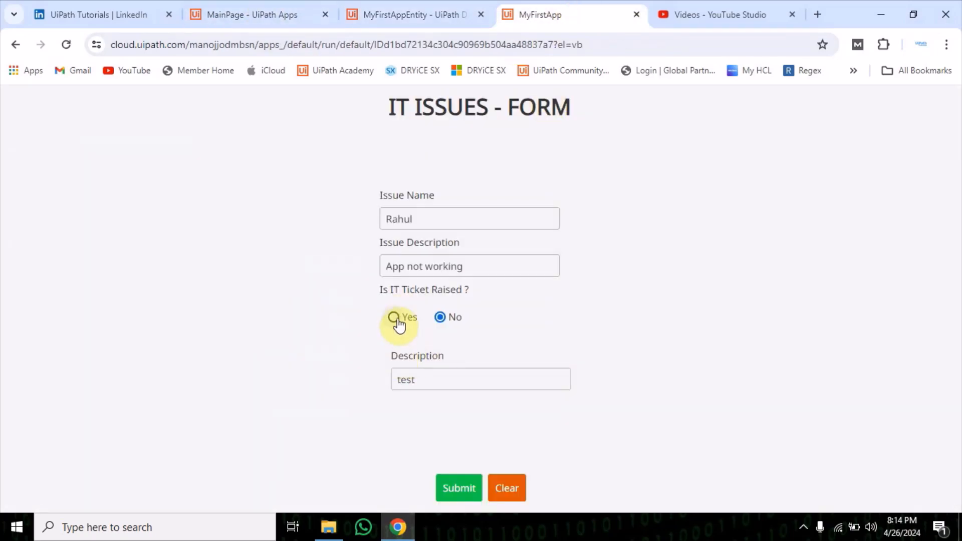
left_click(394, 318)
left_click(440, 294)
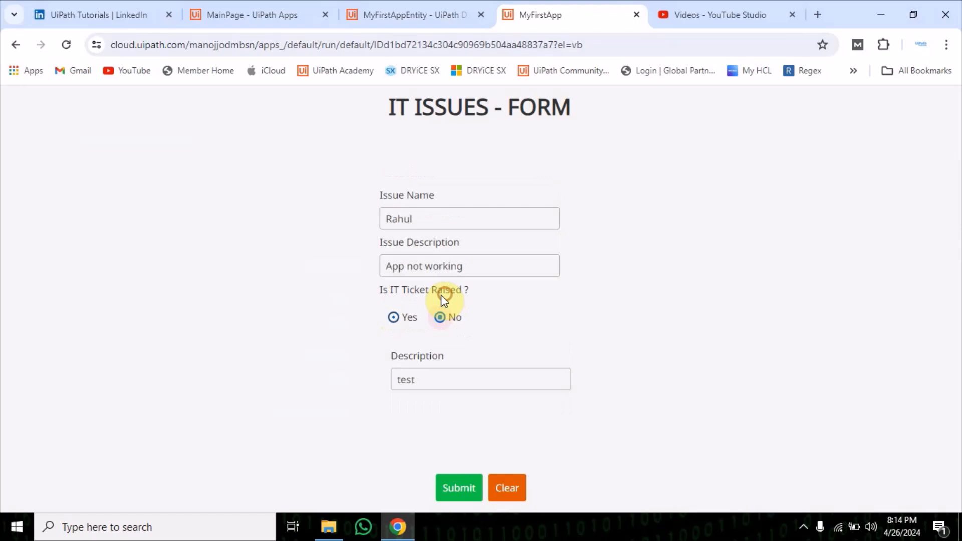
left_click(395, 316)
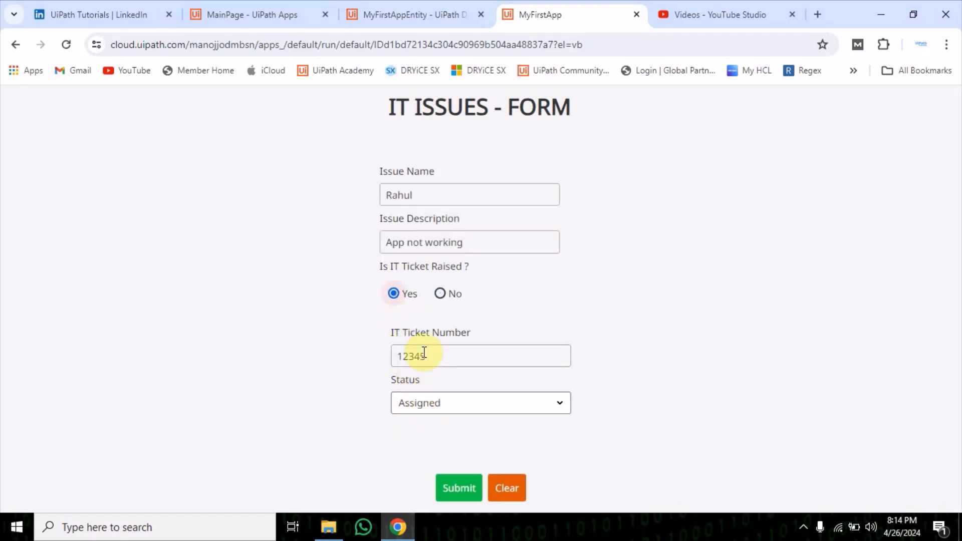
left_click_drag(431, 359, 370, 360)
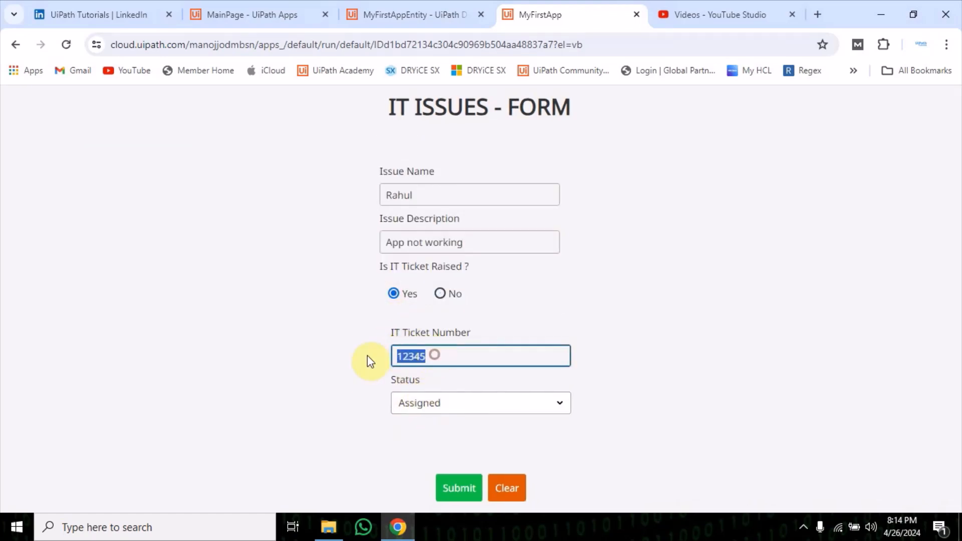
left_click(334, 349)
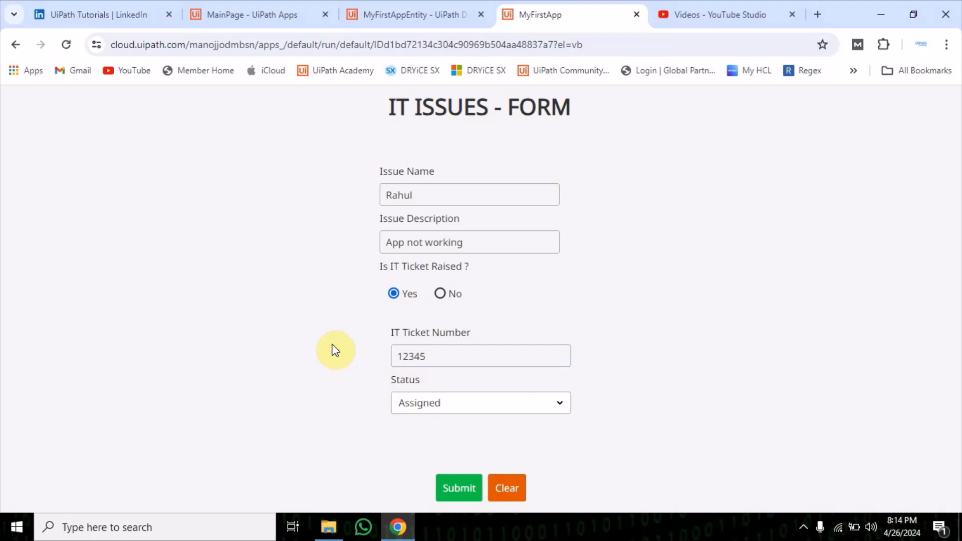
- In App Studio, add a Show Message rule to the When created branch of ButtonSubmit's MyFirstAppEntity record creation
left_click(307, 20)
scroll(301, 441, "down", 2)
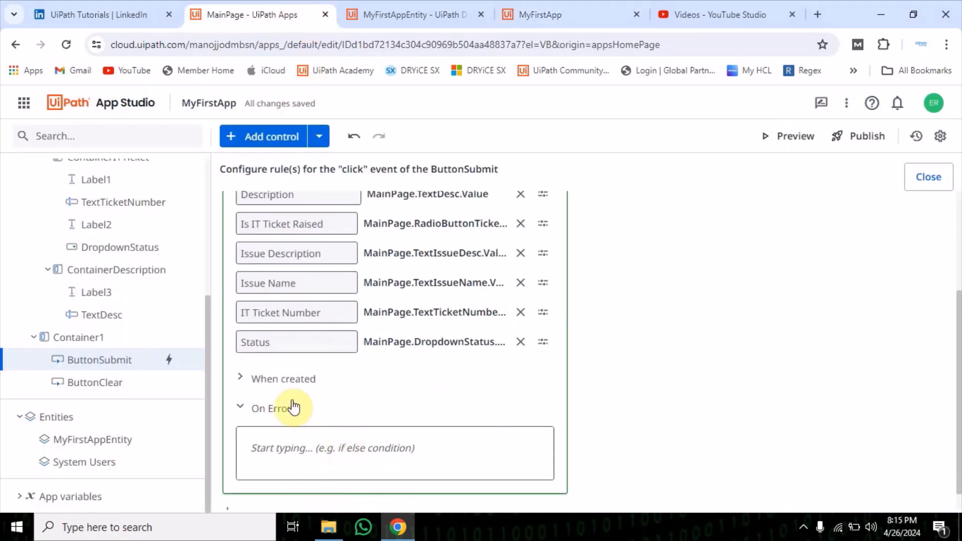
left_click(248, 379)
scroll(422, 371, "down", 2)
left_click(274, 342)
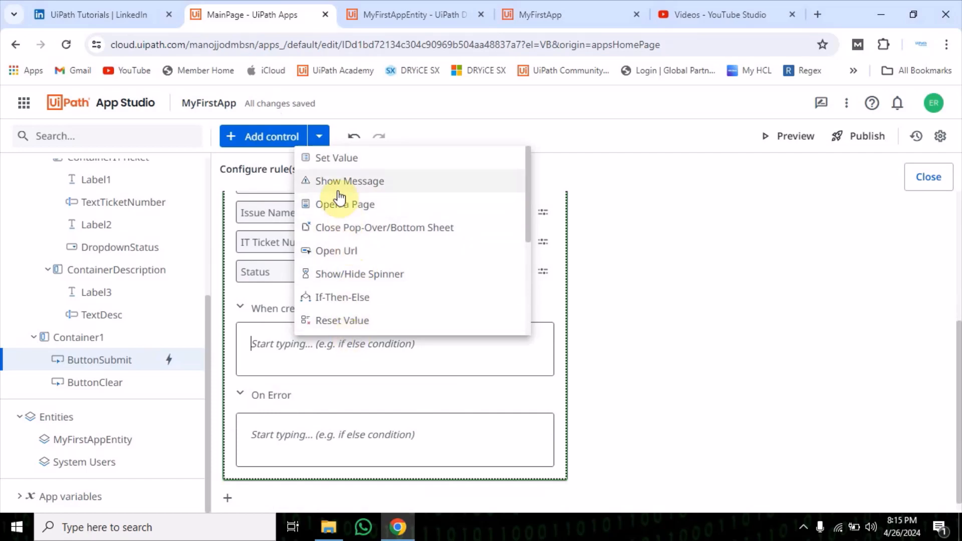
left_click(338, 196)
- Set the Show Message rule's message expression to "Record is updated" and save it
scroll(313, 421, "down", 2)
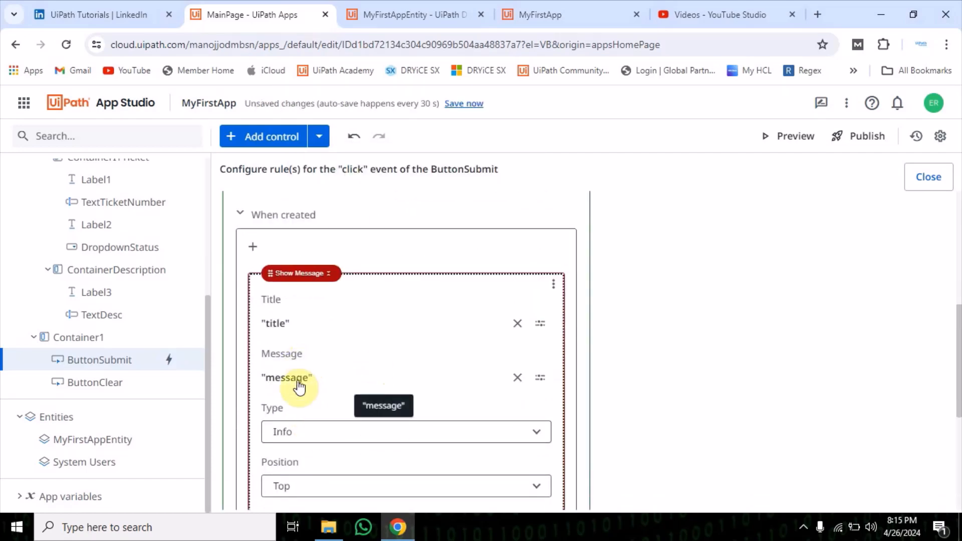
scroll(307, 431, "down", 2)
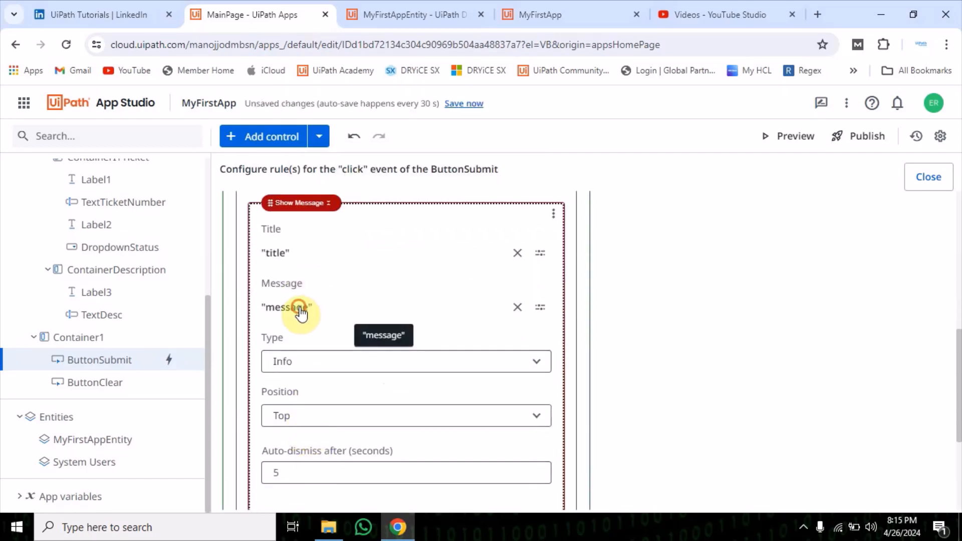
left_click(301, 312)
double_click(296, 195)
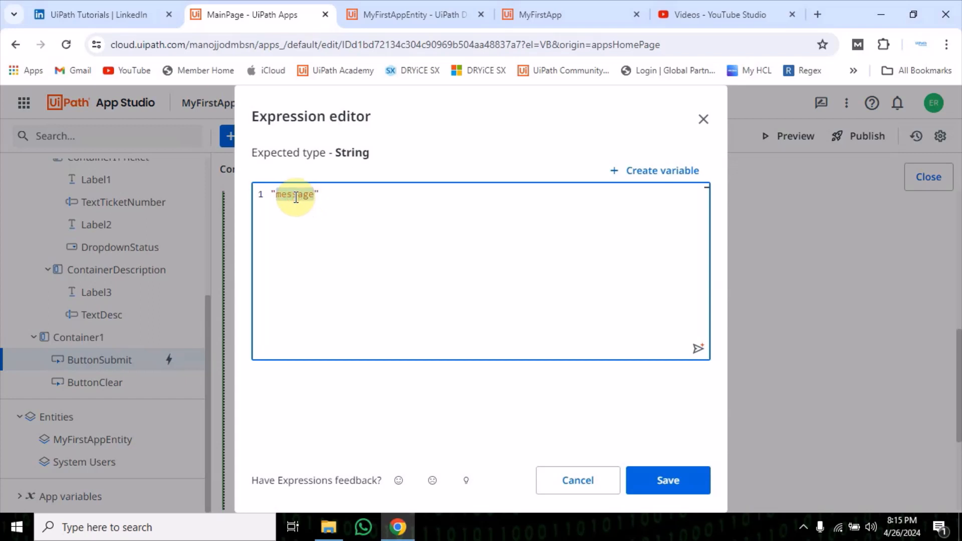
type("Record is updated")
left_click(661, 478)
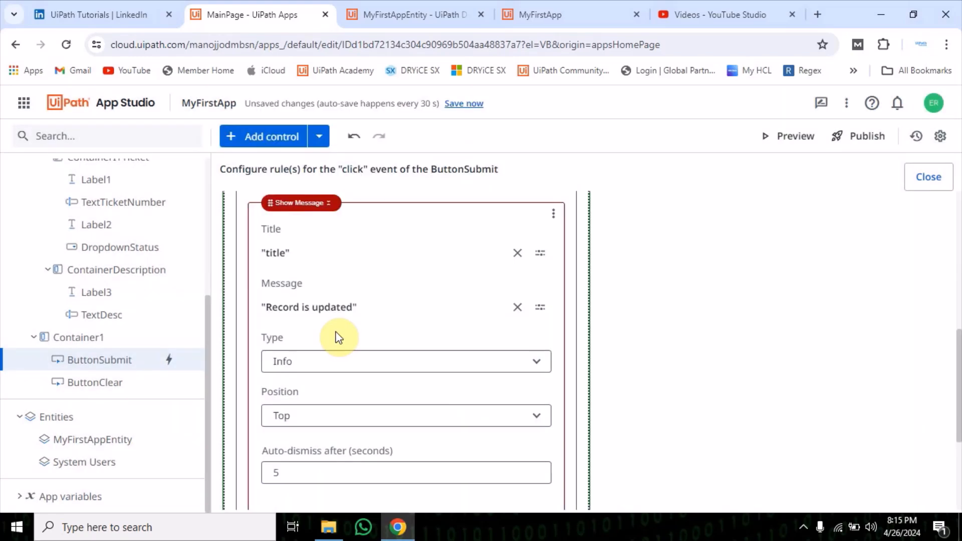
- Add a Reset Value rule after the Show Message rule in the When created branch, with MainPage as the item to reset
scroll(336, 338, "down", 3)
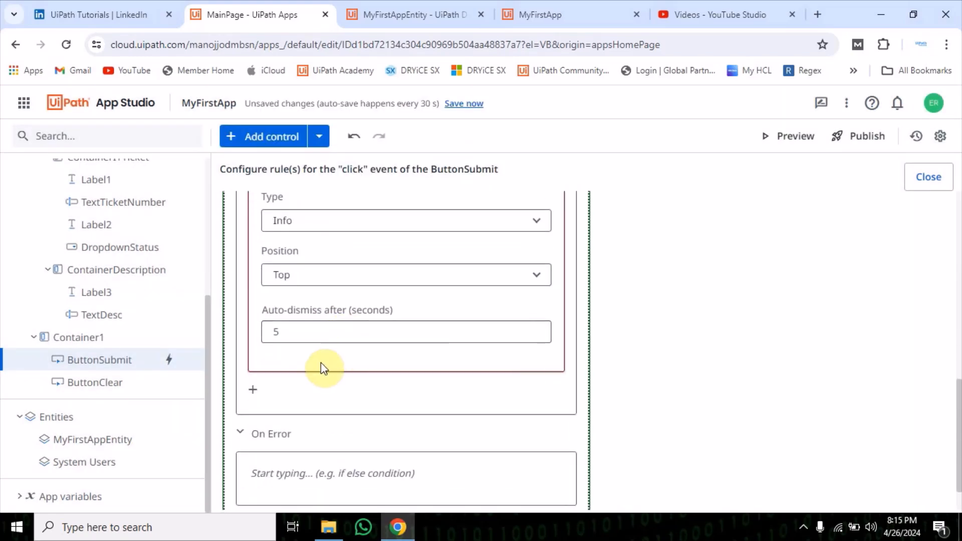
left_click(259, 393)
left_click(322, 410)
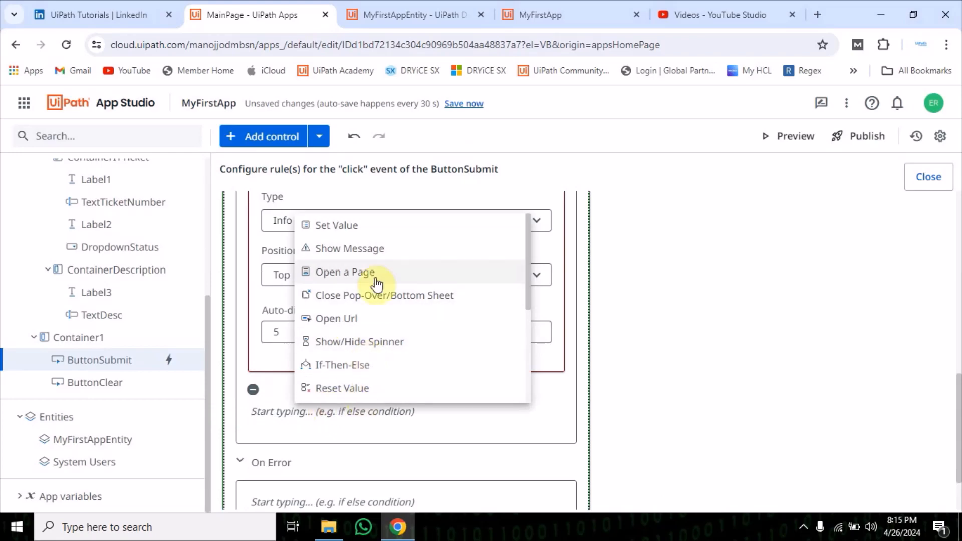
scroll(333, 354, "down", 1)
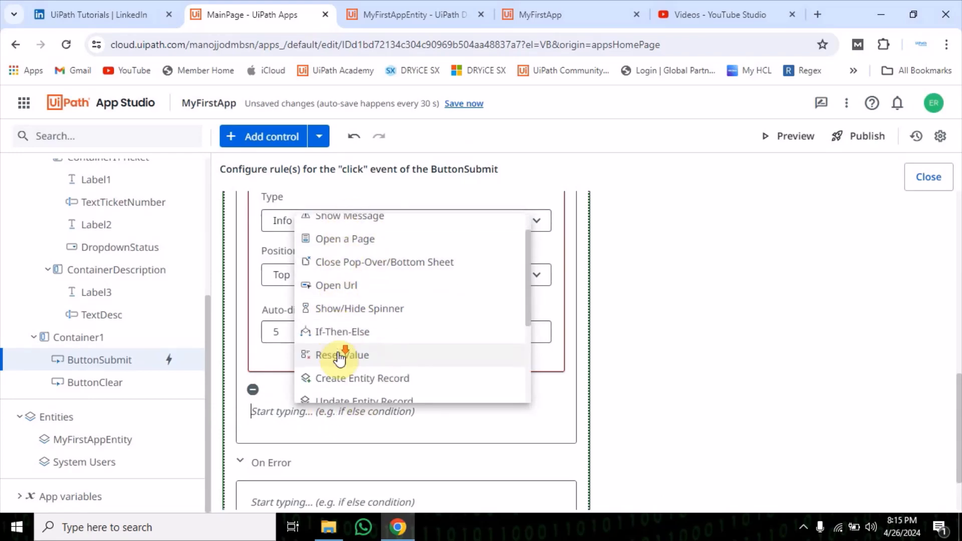
left_click(350, 342)
scroll(411, 395, "down", 2)
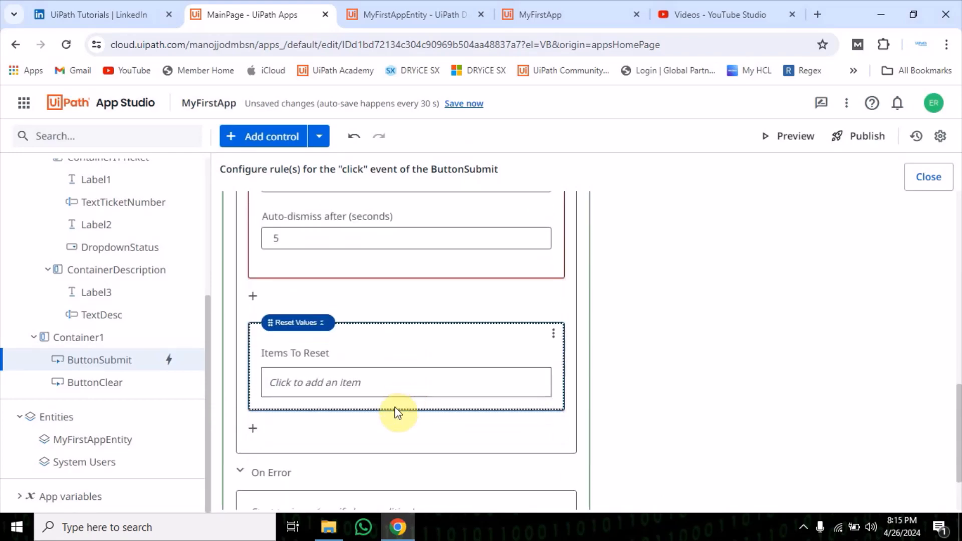
left_click(358, 375)
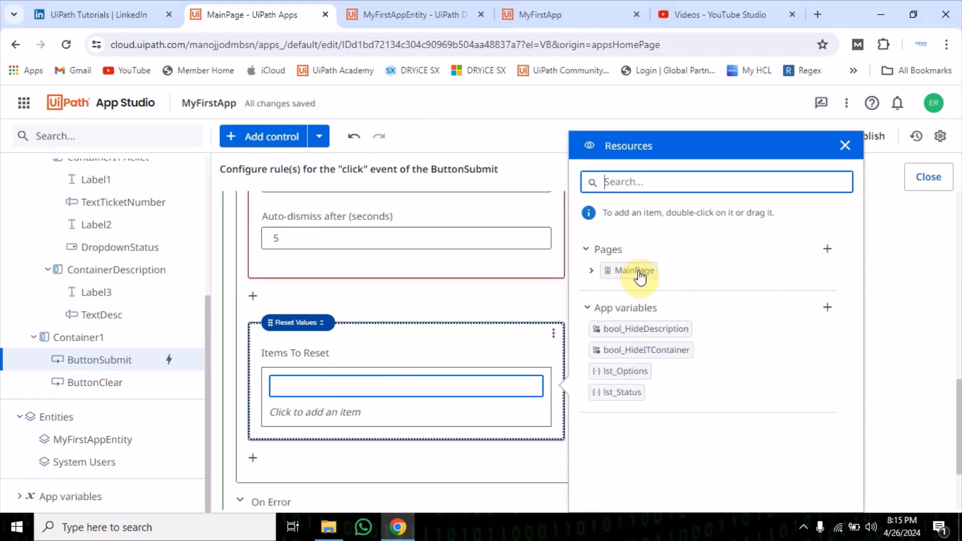
left_click_drag(636, 270, 317, 381)
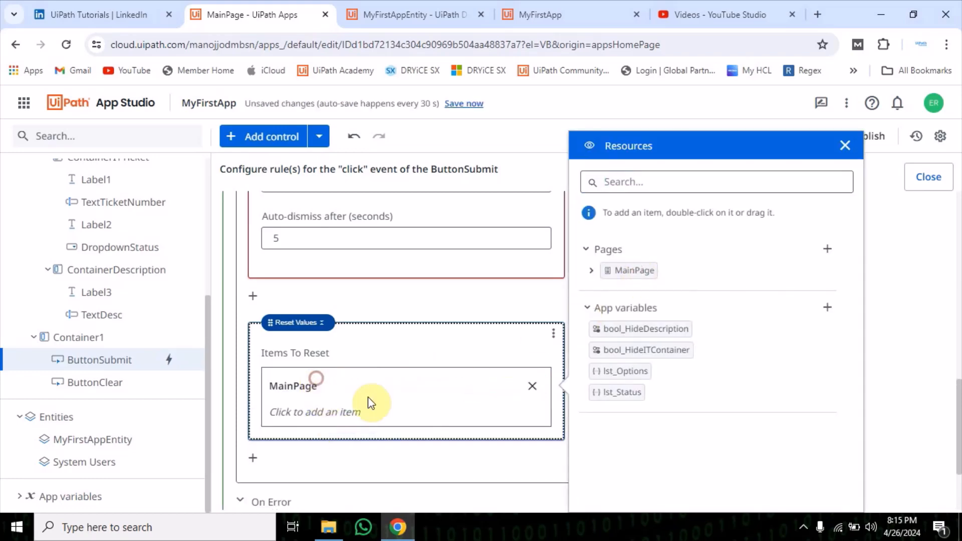
left_click(425, 352)
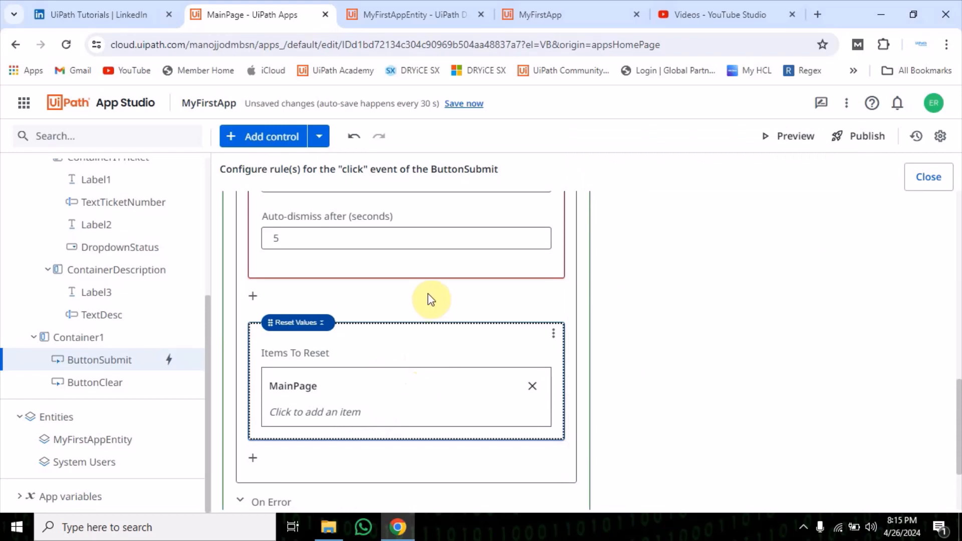
- Preview the app with the new message and reset rules, closing the old preview
left_click(788, 134)
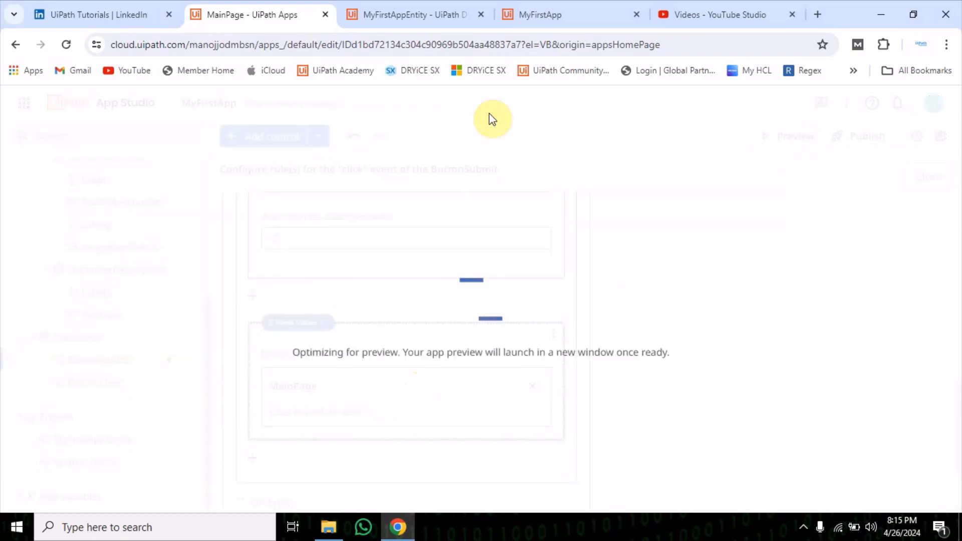
left_click(636, 14)
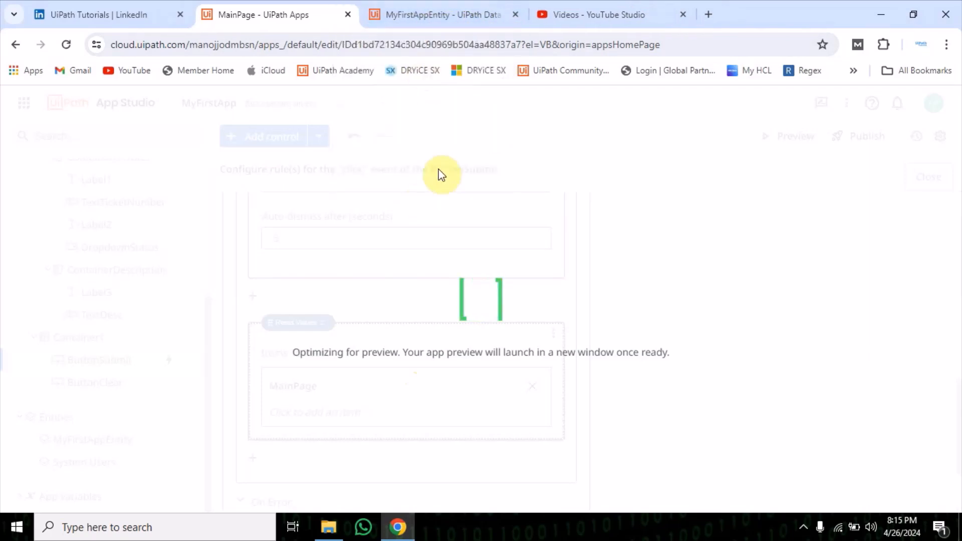
left_click(453, 10)
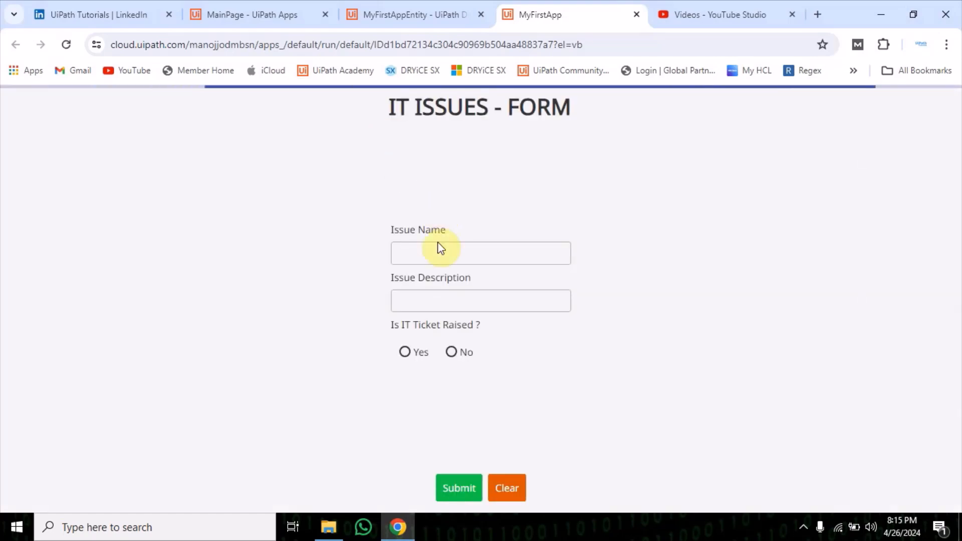
- In the previewed form, enter the person's name as the Issue Name and "Workday not working" as the Issue Description
left_click(421, 254)
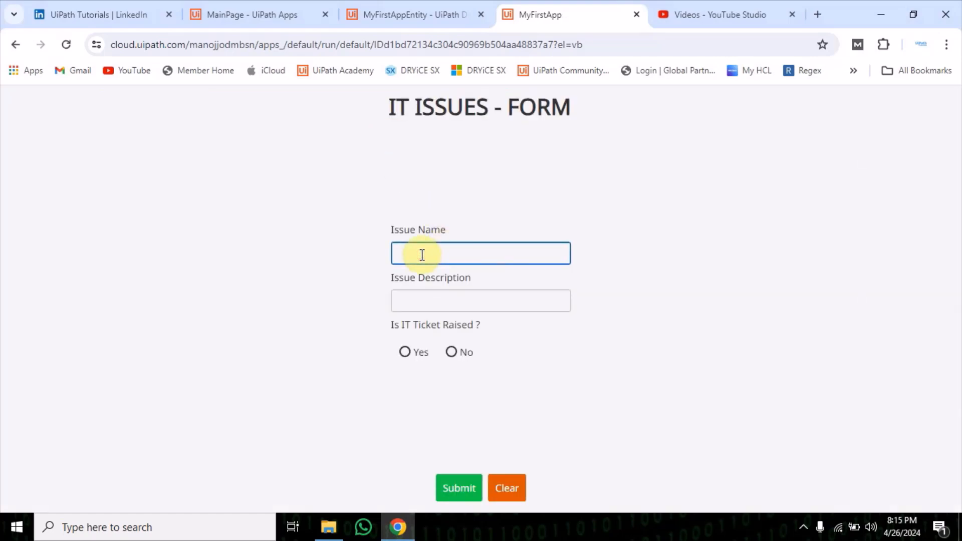
type("Kislay")
key("Tab")
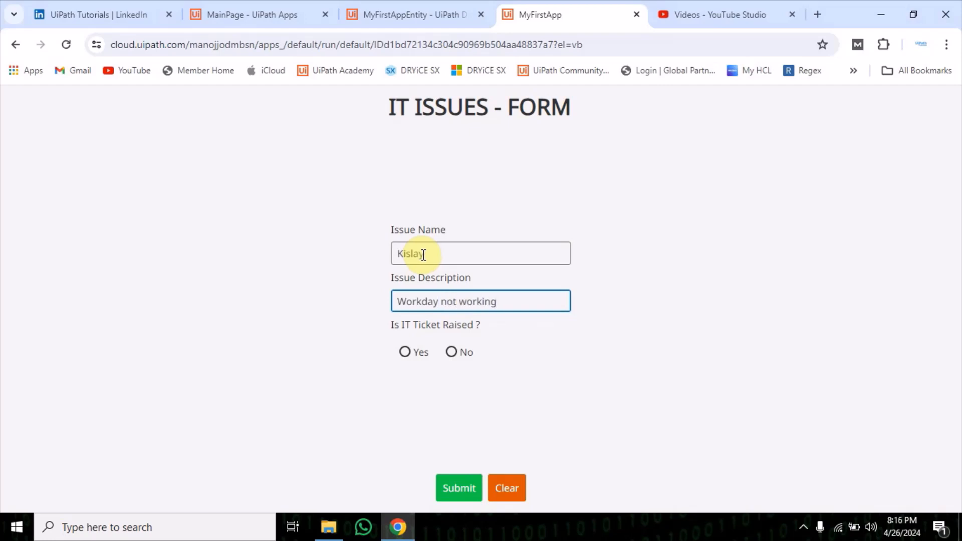
- Mark the IT ticket as raised, enter ticket number 56677, set the Status to New and submit the form
left_click(404, 352)
left_click(432, 357)
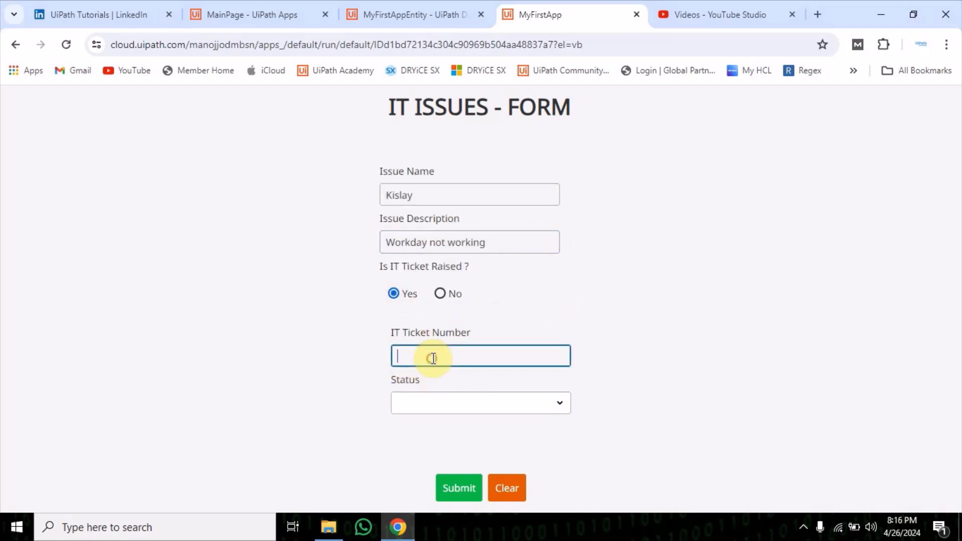
left_click(444, 404)
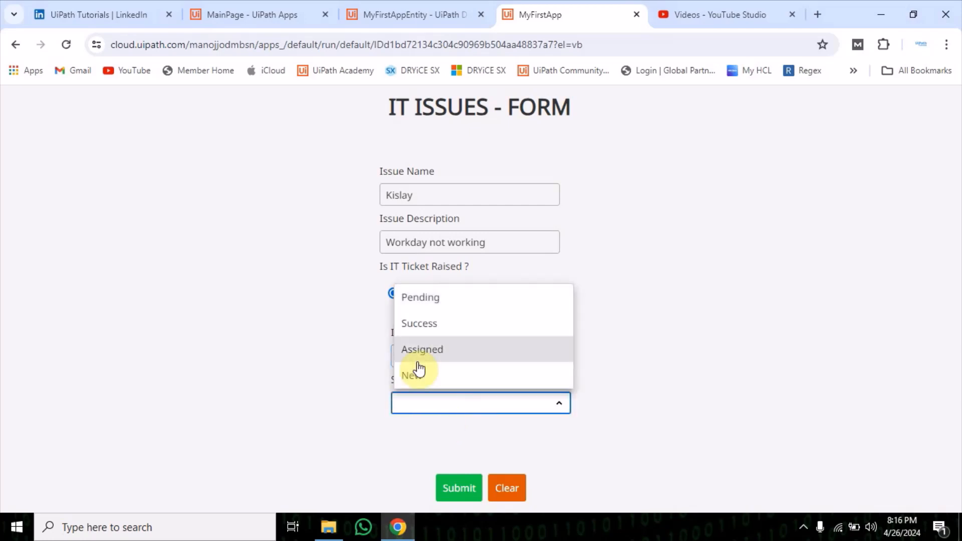
left_click(423, 323)
left_click(453, 407)
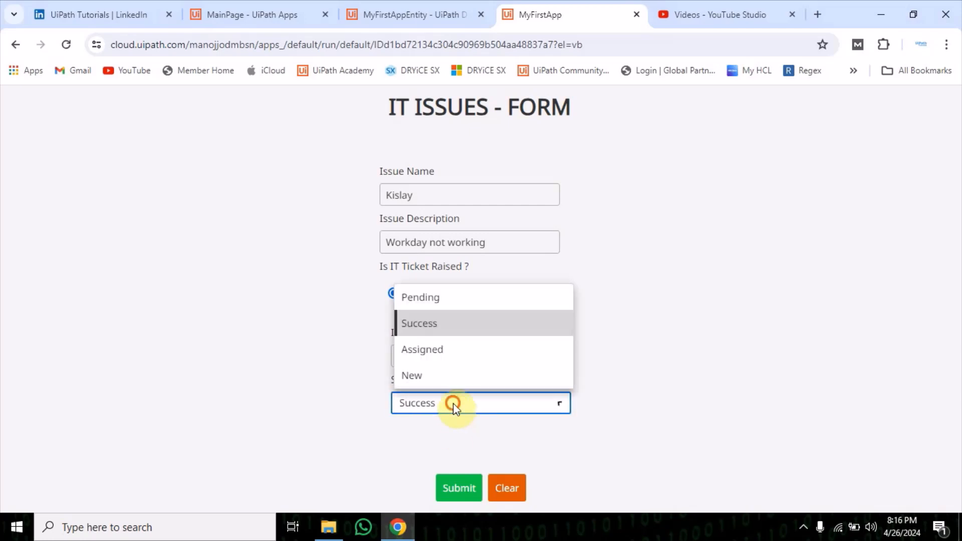
left_click(417, 374)
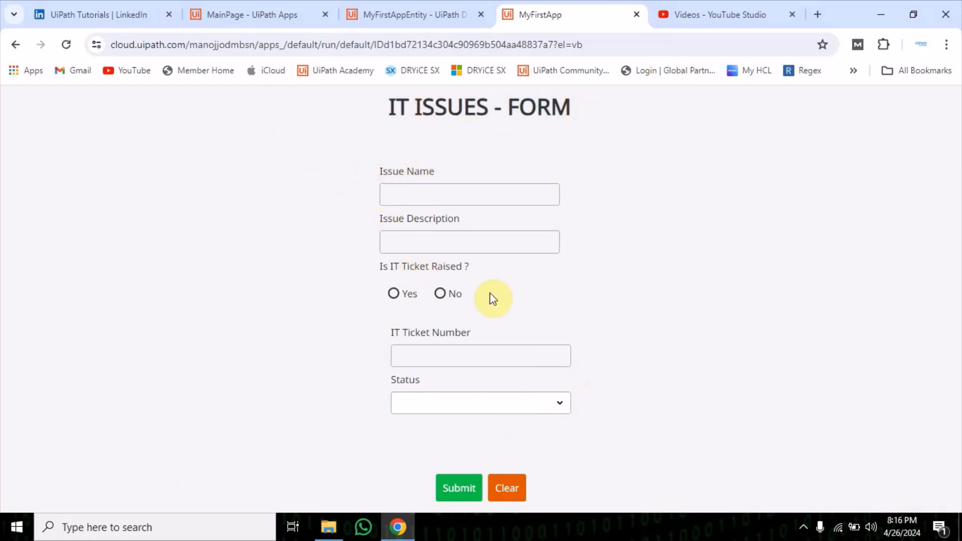
- Submit a second issue named "Test 2" with issue description "Desc 2", no IT ticket raised and description "test desc 2"
left_click(406, 199)
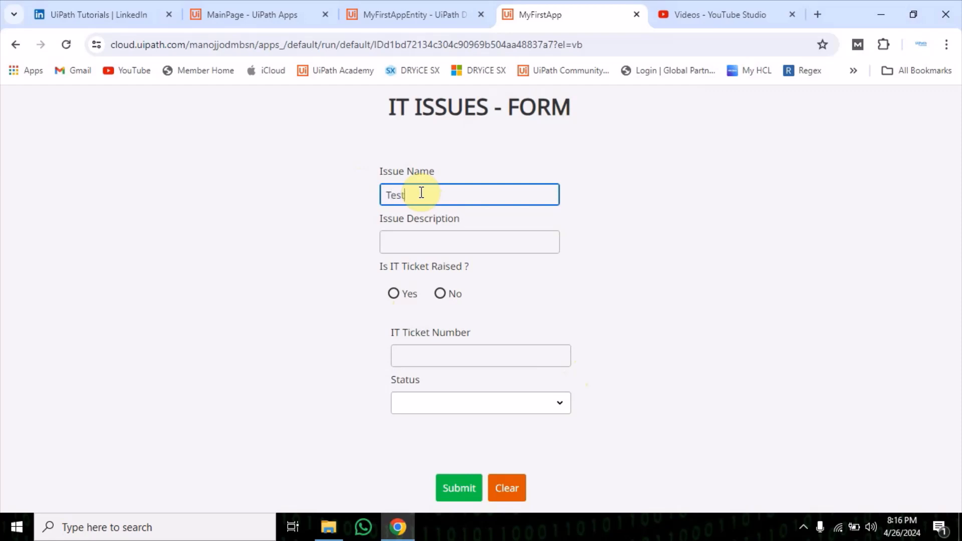
left_click(437, 243)
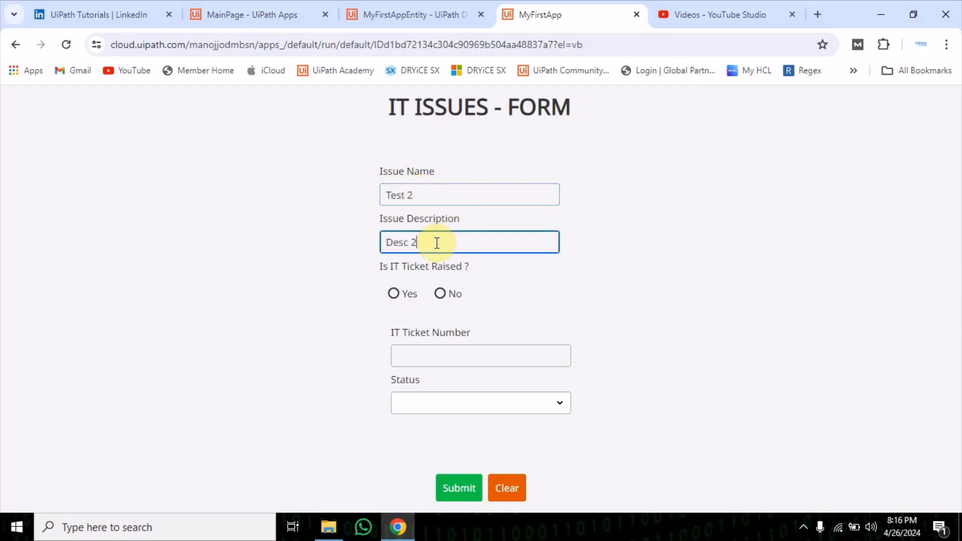
left_click(453, 295)
left_click(437, 375)
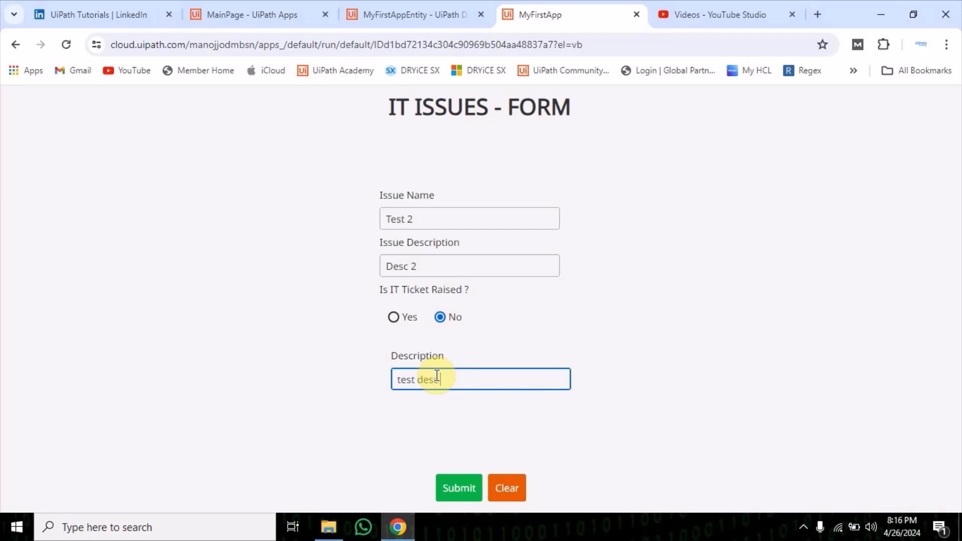
type("test desc 2")
left_click(466, 482)
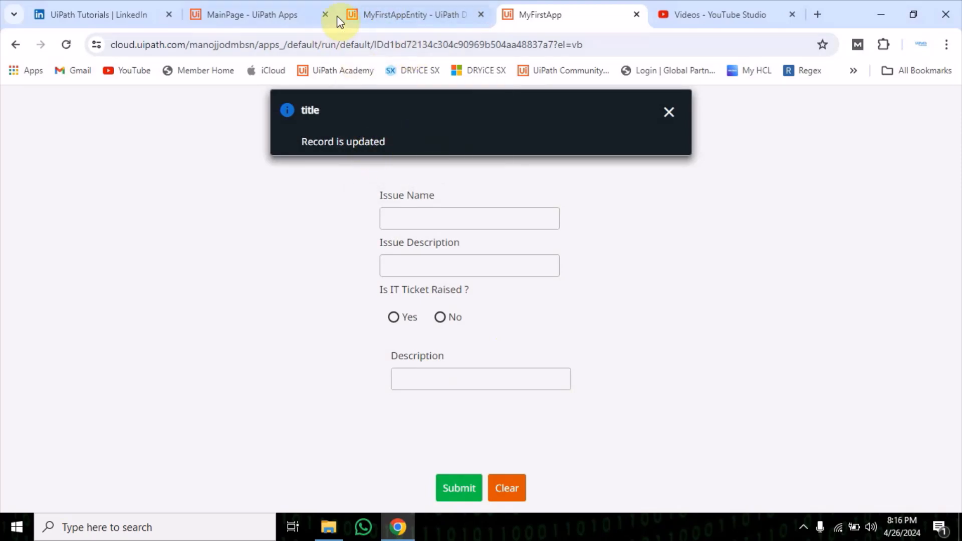
- Switch to Data Service and refresh the MyFirstAppEntity data to check the submitted records
left_click(414, 15)
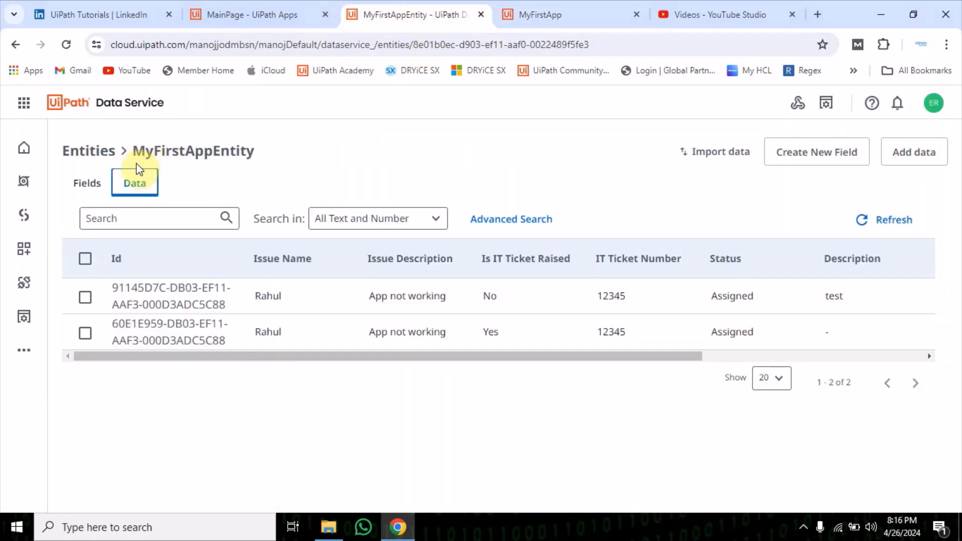
left_click(66, 44)
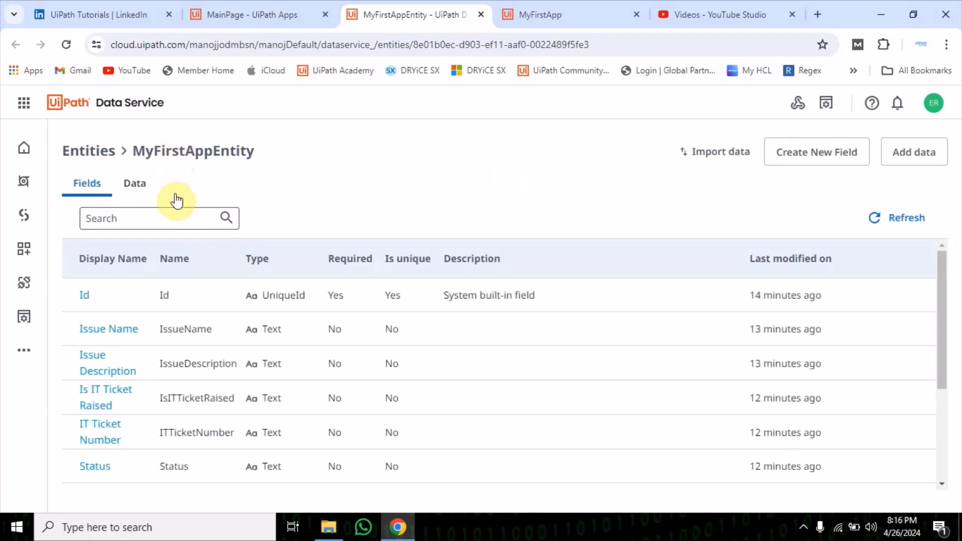
left_click(134, 184)
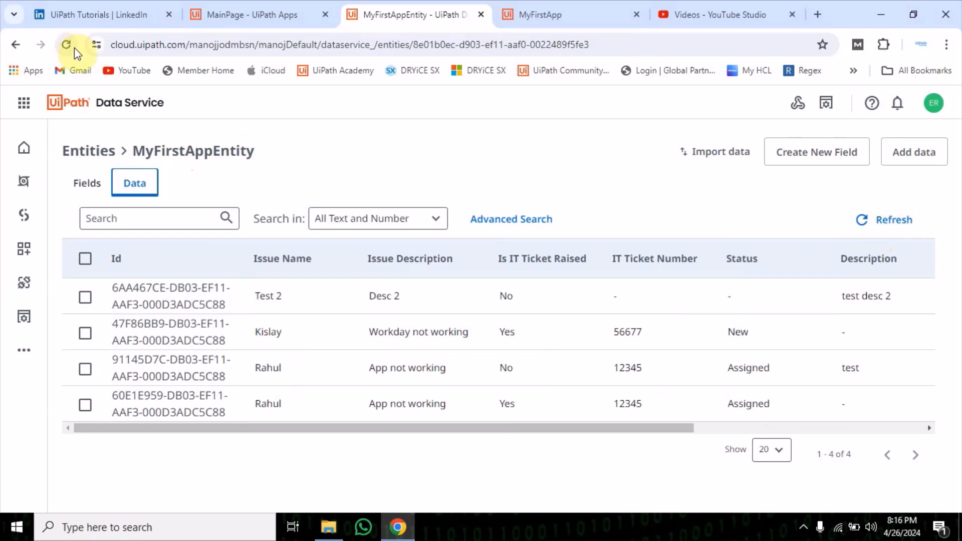
left_click(864, 223)
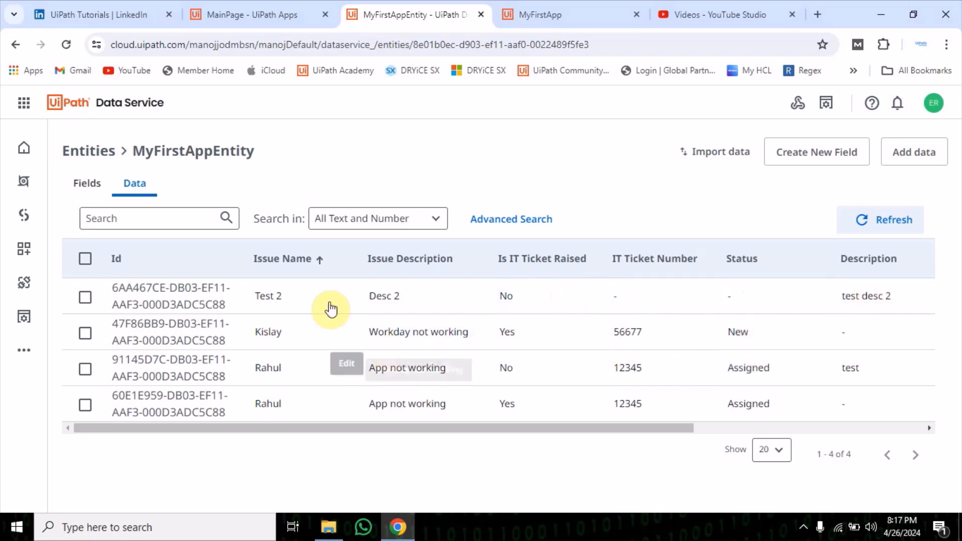
- Return to the app preview and enter "ewrwerwer" as the Issue Name and "werwerwer" as the Issue Description
left_click(227, 14)
left_click(551, 9)
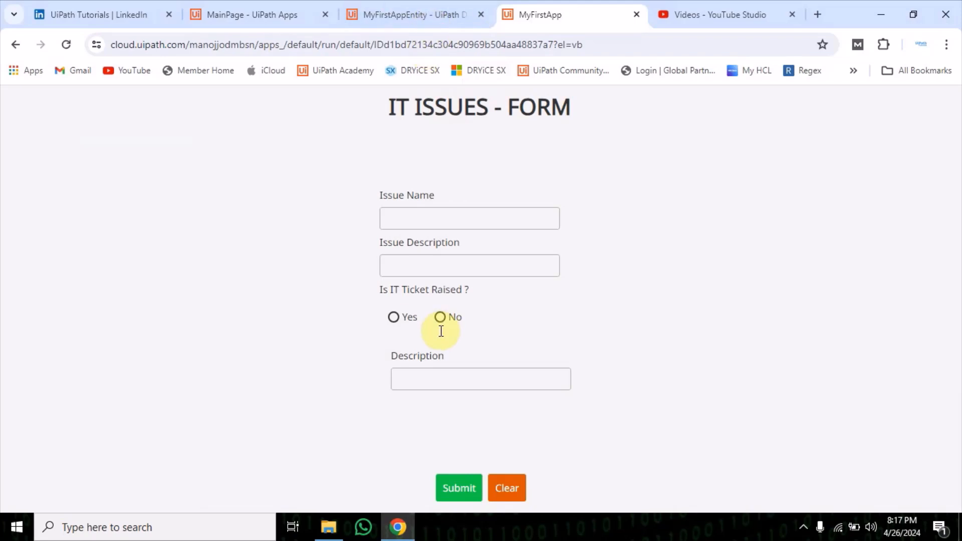
left_click(400, 225)
type("ewrwerwer")
left_click(401, 260)
type("werwer")
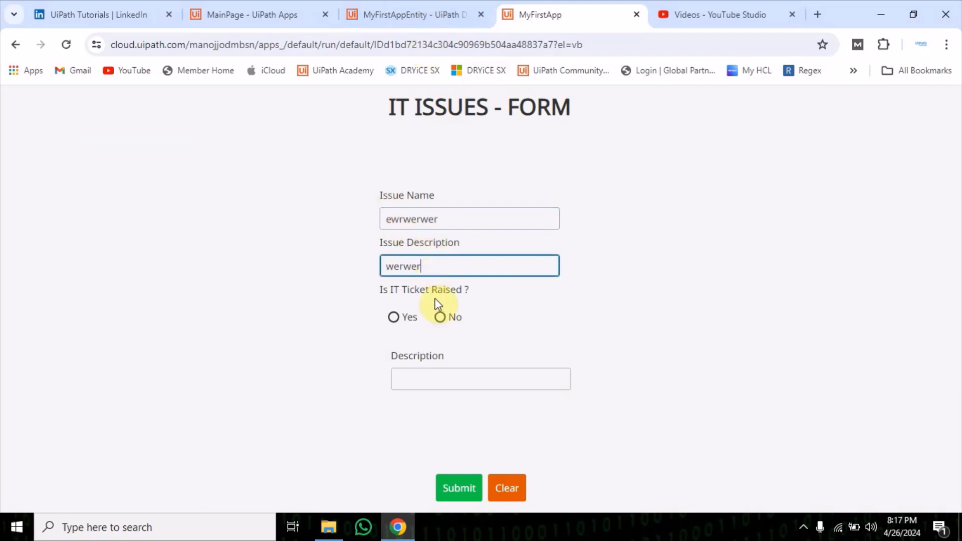
- Mark the IT ticket as raised, enter ticket number 4324234 and set the Status to Assigned
left_click(391, 320)
left_click(415, 356)
type("erw")
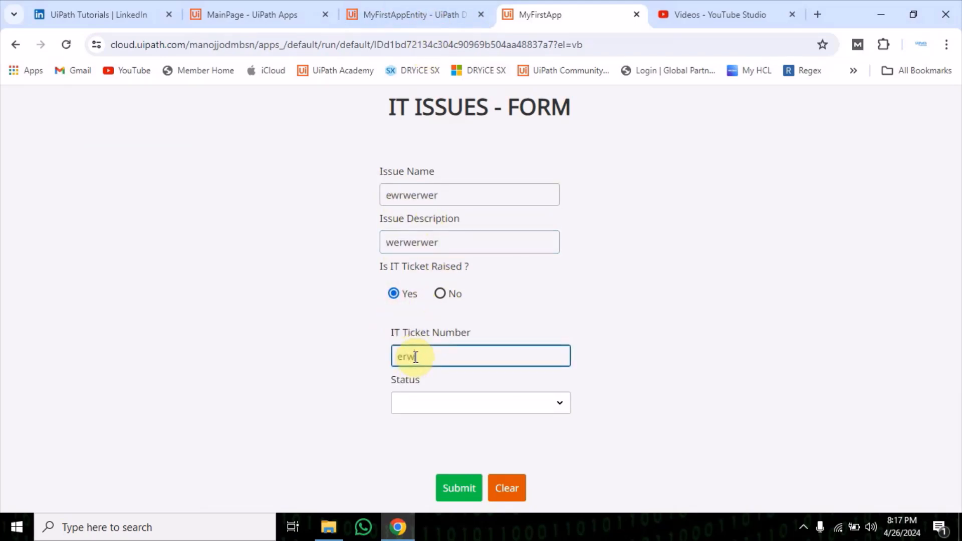
type("4328")
left_click(430, 401)
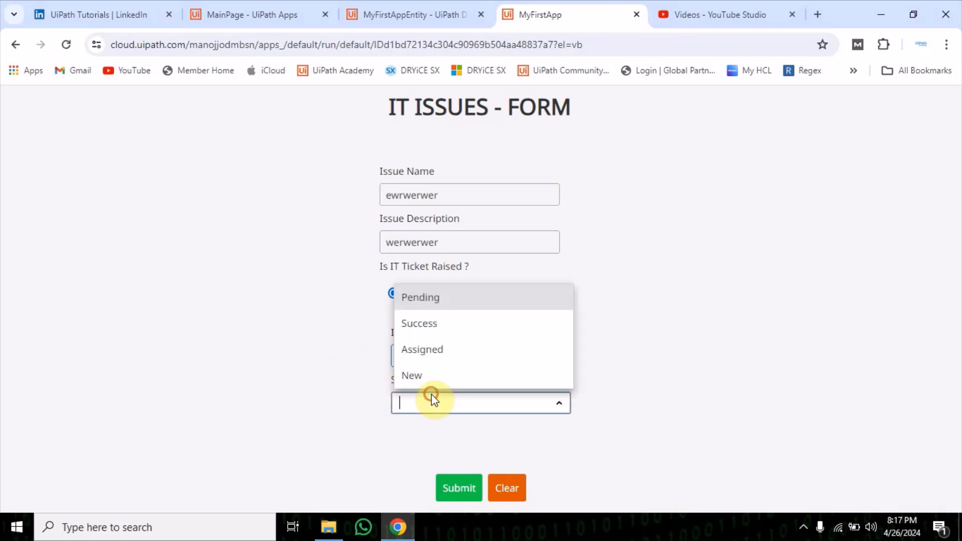
left_click(419, 349)
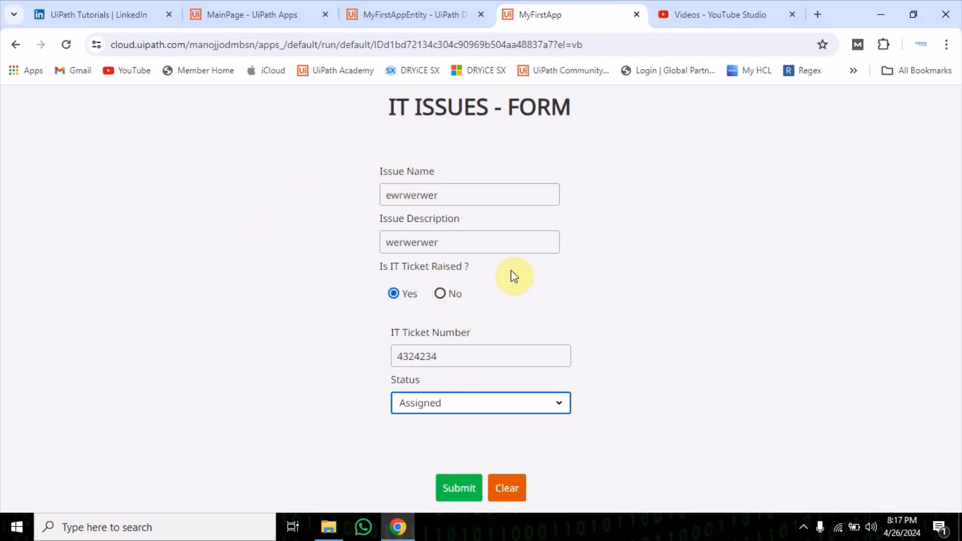
- Switch the IT ticket answer between No and Yes to check whether the ticket number and status values are cleared
left_click(439, 294)
left_click(393, 317)
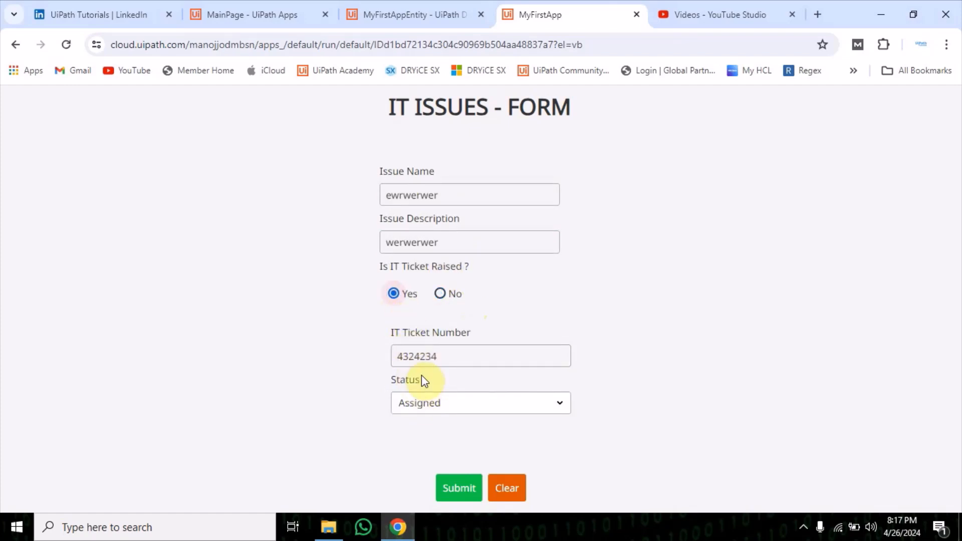
left_click(448, 295)
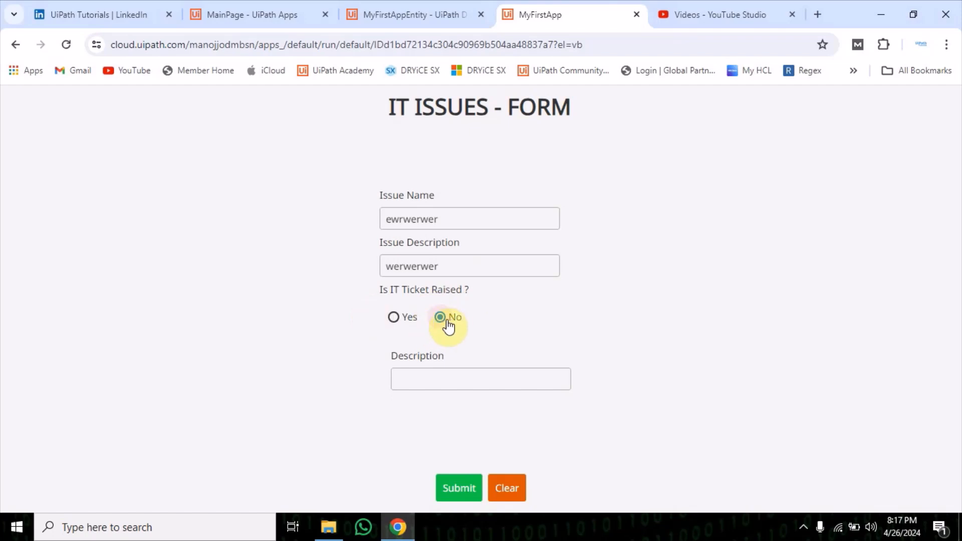
left_click(395, 317)
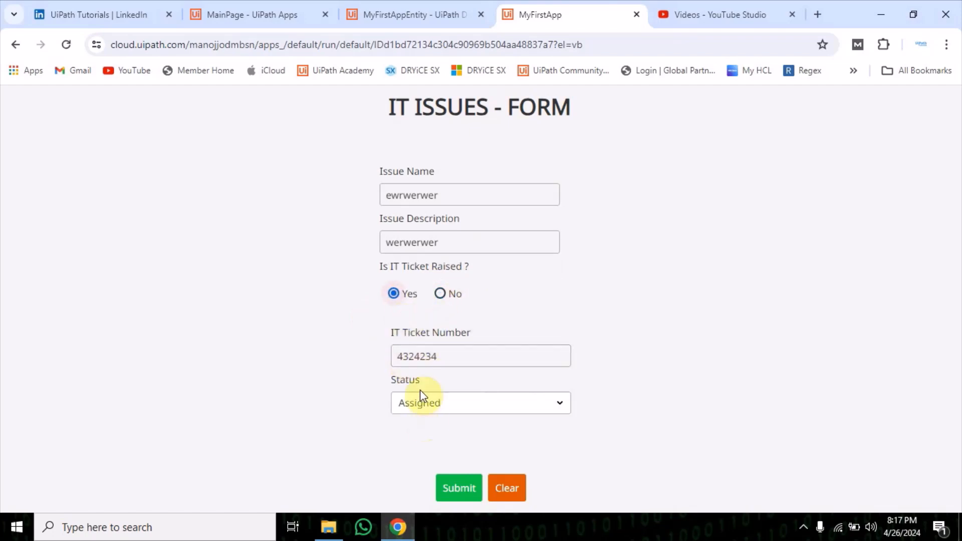
- Switch to App Studio and open the Value changed rule of RadioButtonTicket on MainPage for editing
left_click(273, 18)
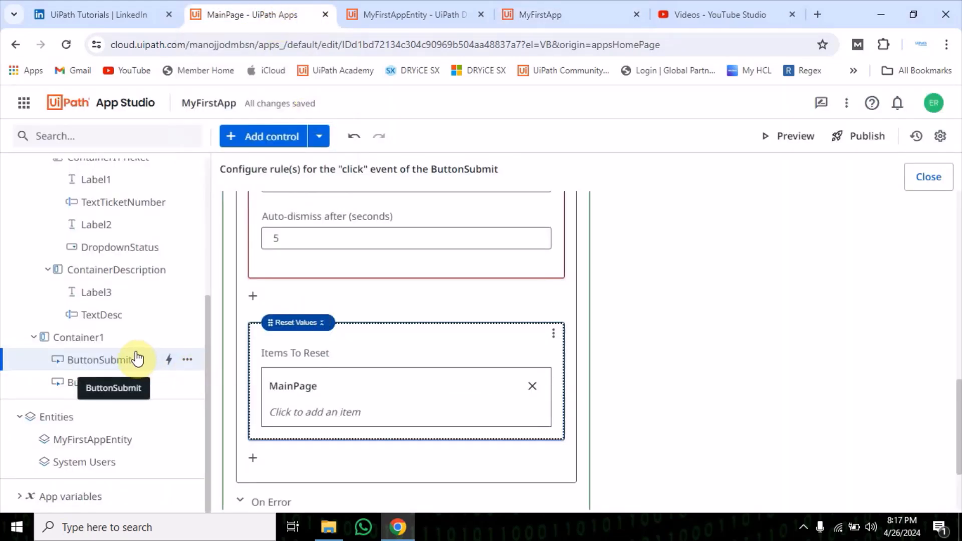
scroll(329, 310, "up", 5)
scroll(329, 310, "up", 5)
scroll(125, 280, "up", 5)
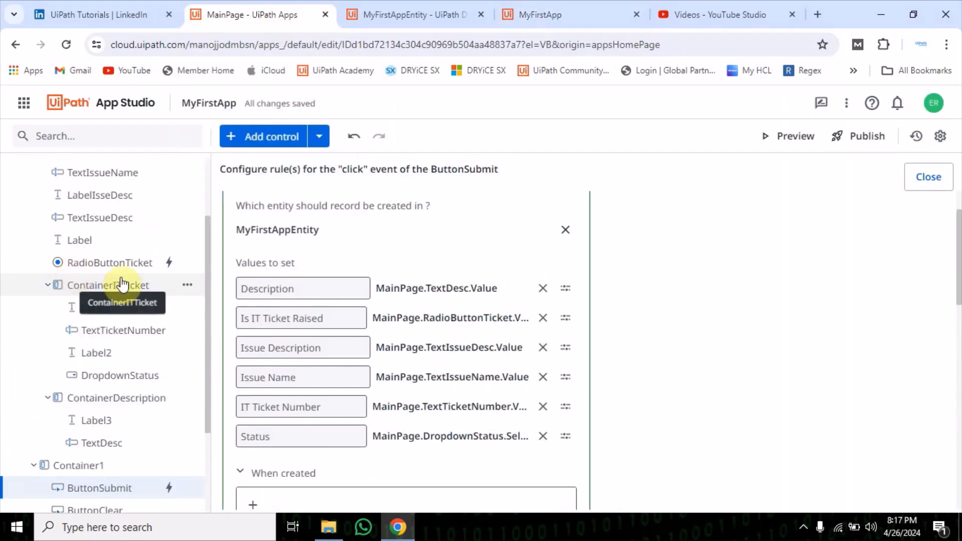
left_click(62, 177)
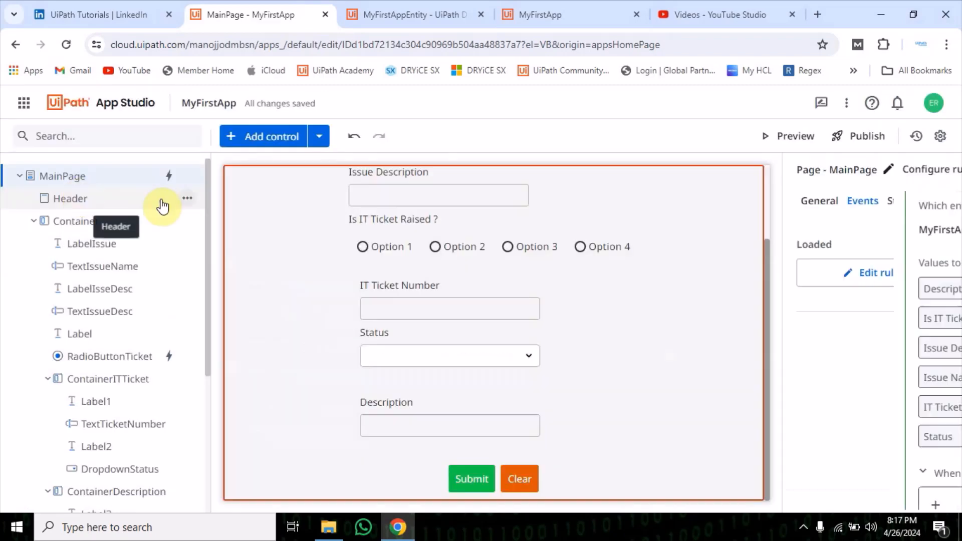
left_click(418, 244)
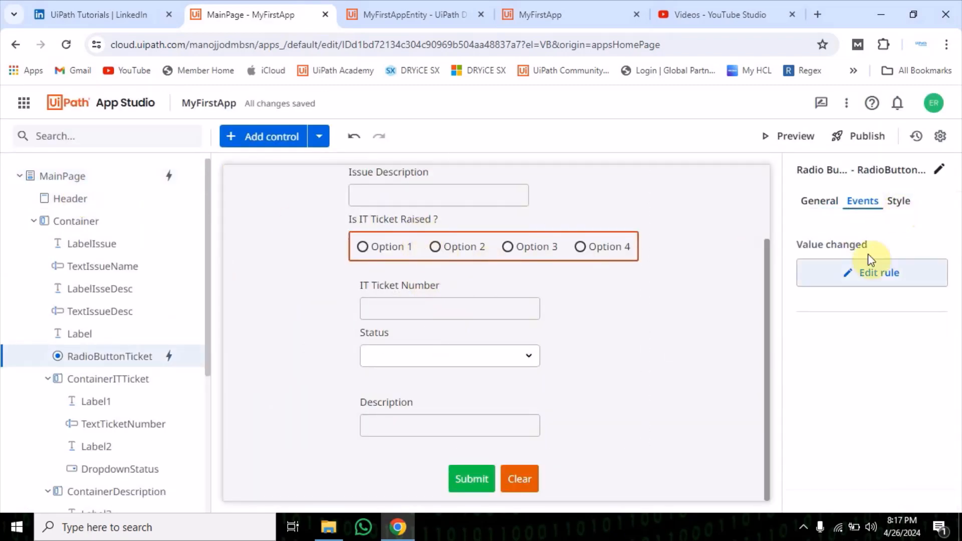
left_click(866, 274)
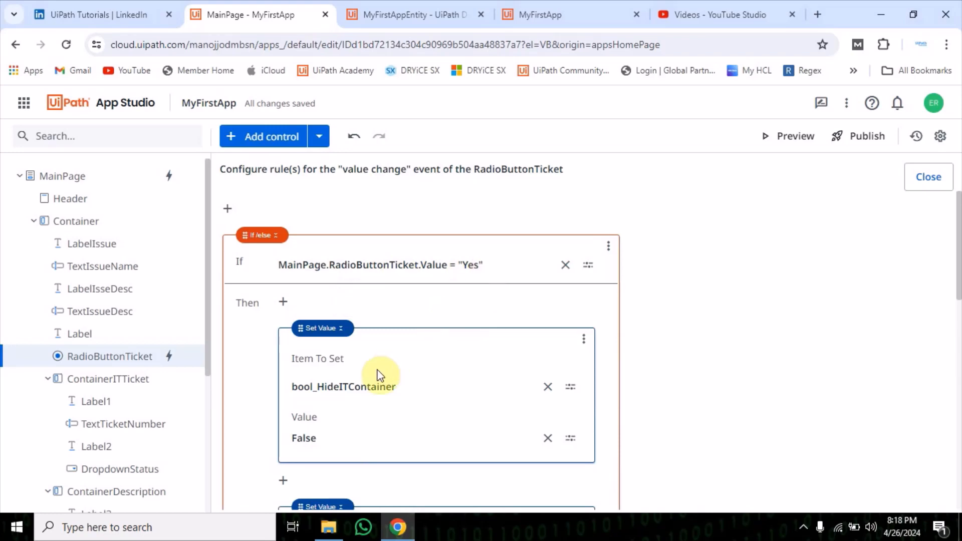
- Add a Set Value rule at the end of the Else branch, after the rule that sets bool_HideITContainer
scroll(344, 381, "down", 8)
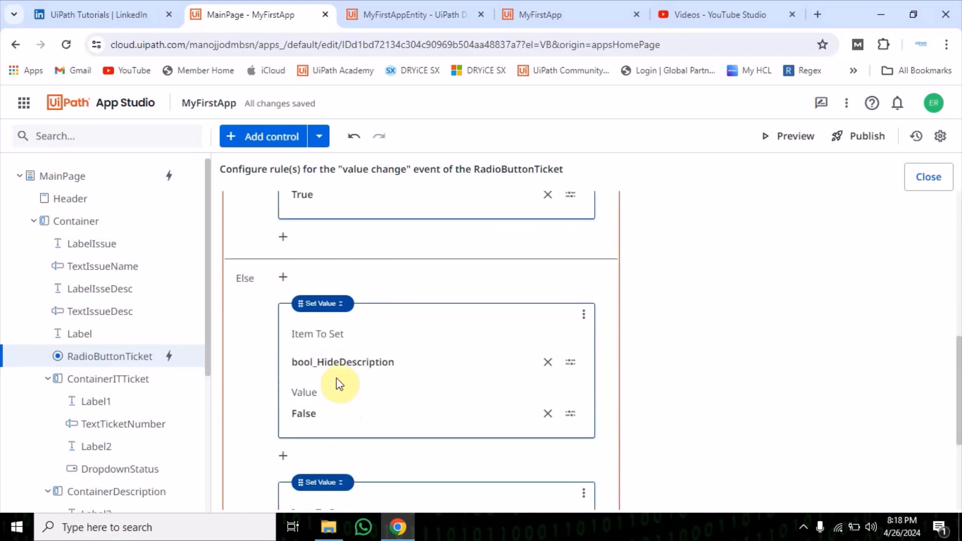
scroll(350, 376, "down", 4)
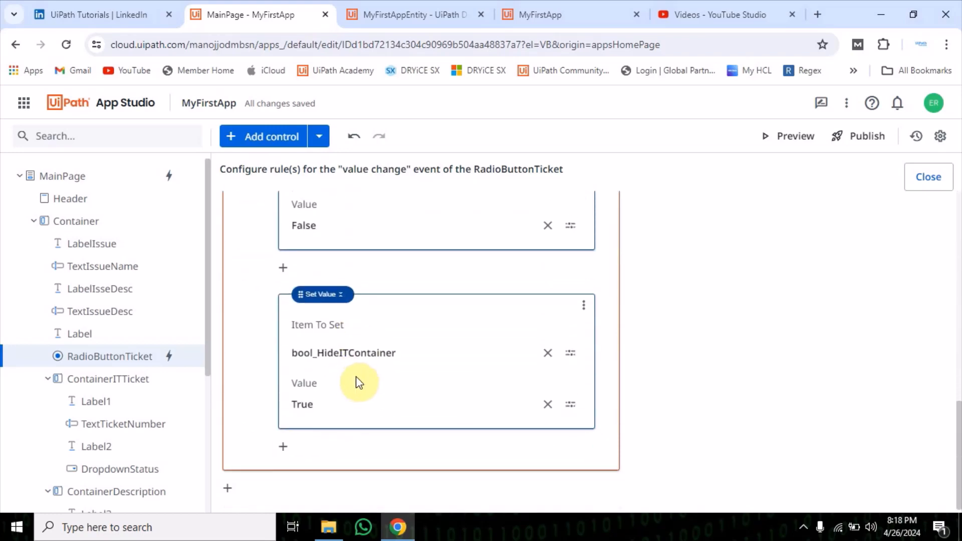
left_click(283, 446)
left_click(337, 466)
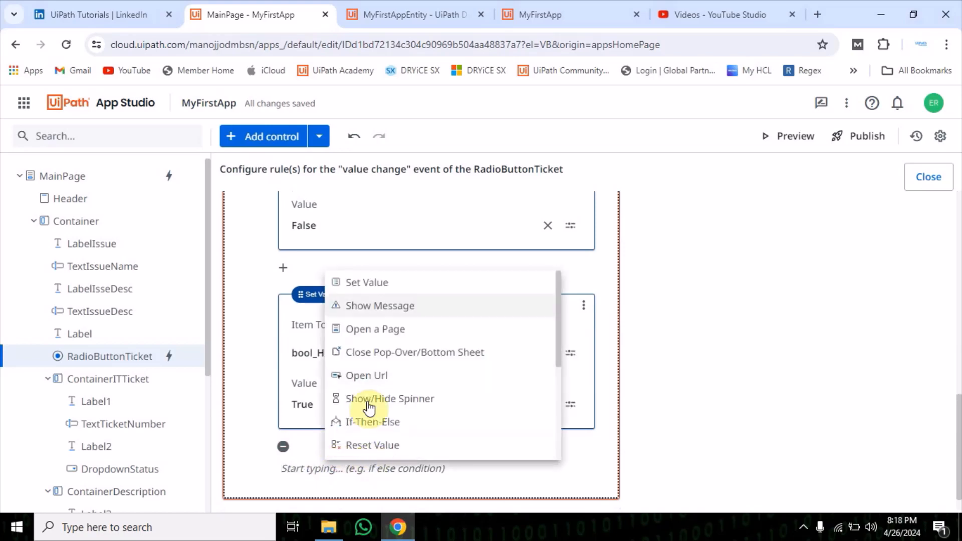
left_click(373, 281)
scroll(351, 453, "down", 2)
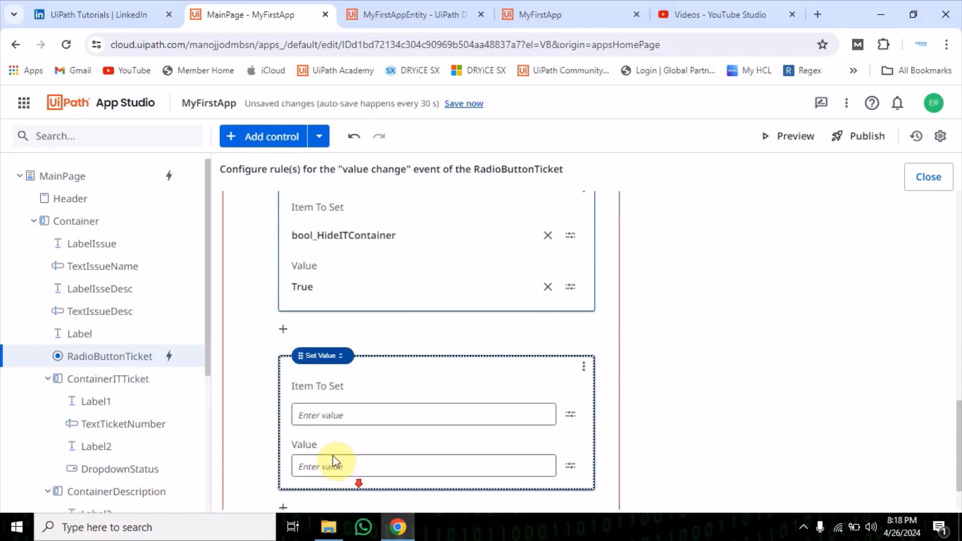
- Configure the new Set Value rule to set MainPage.TextTicketNumber.Value to an empty string ""
left_click(333, 412)
left_click(571, 415)
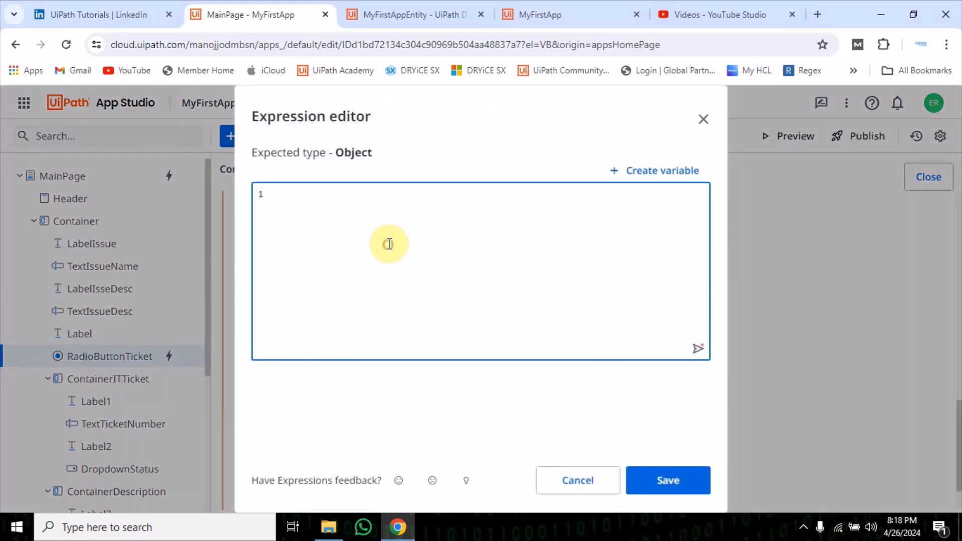
type("Main")
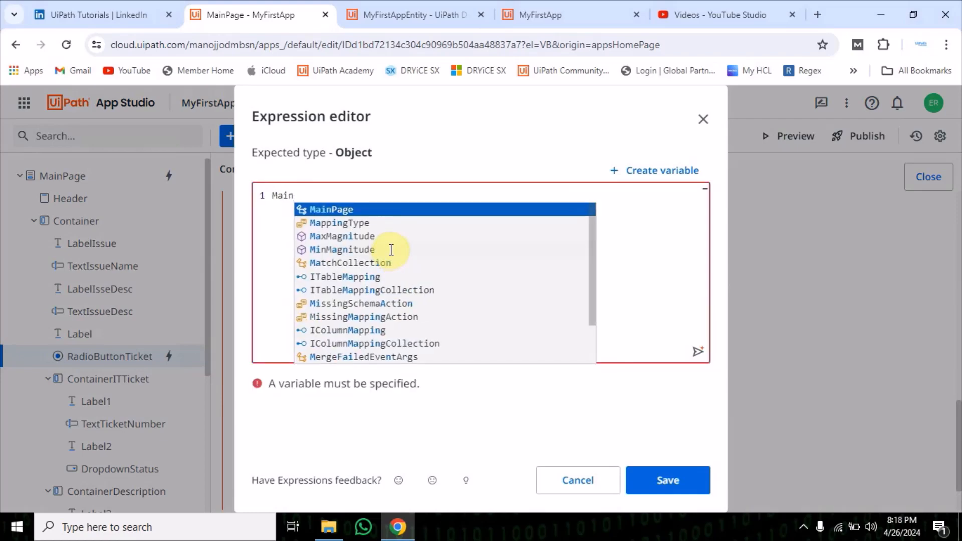
key("Tab")
type(".")
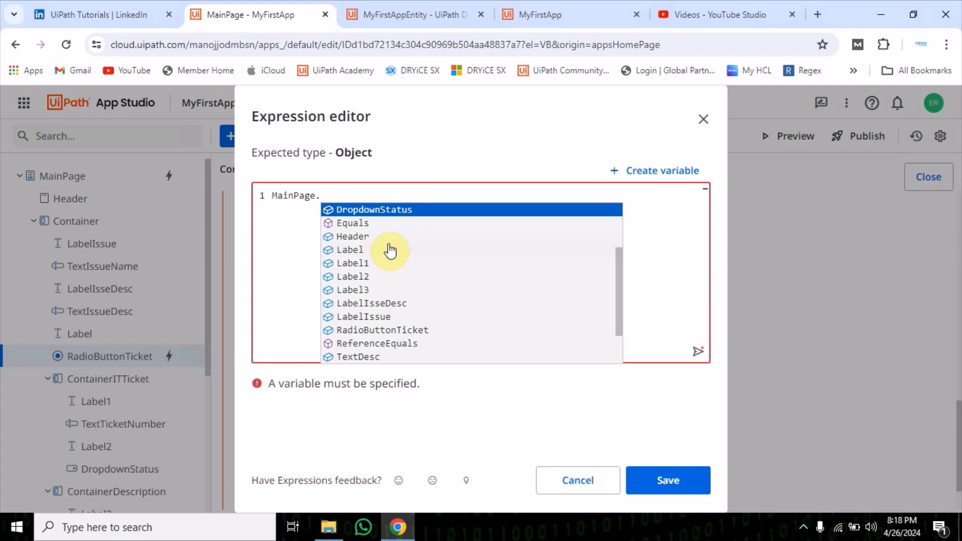
type("text")
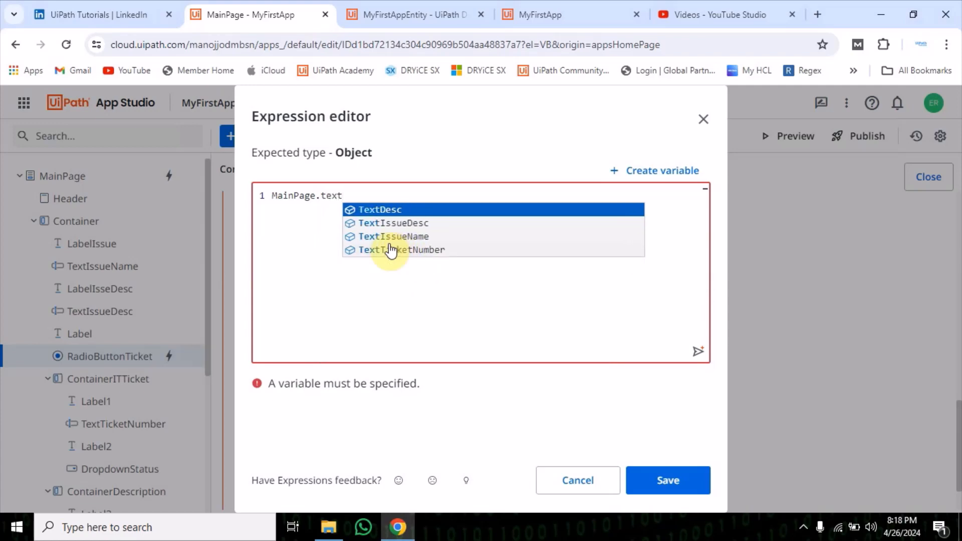
left_click(391, 249)
type(".va")
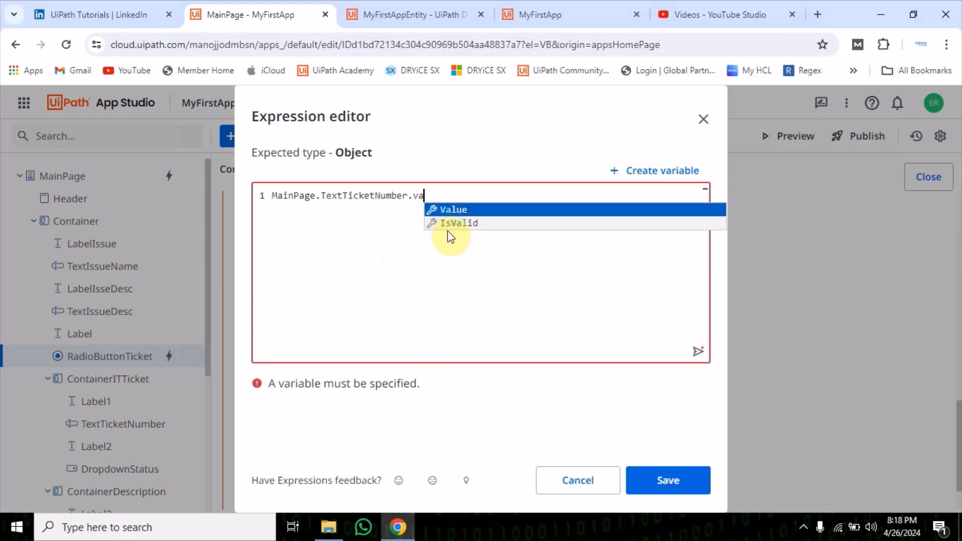
key("Tab")
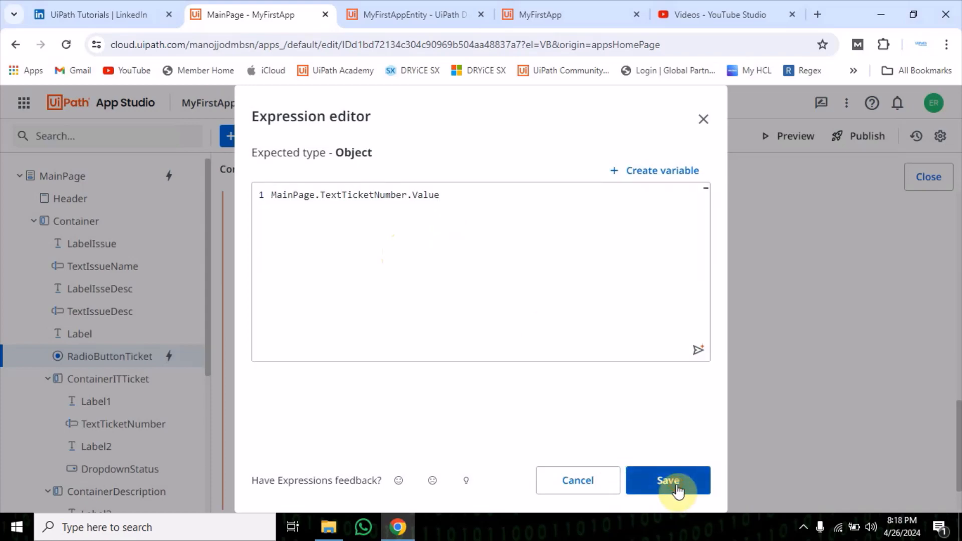
left_click(671, 482)
left_click(319, 463)
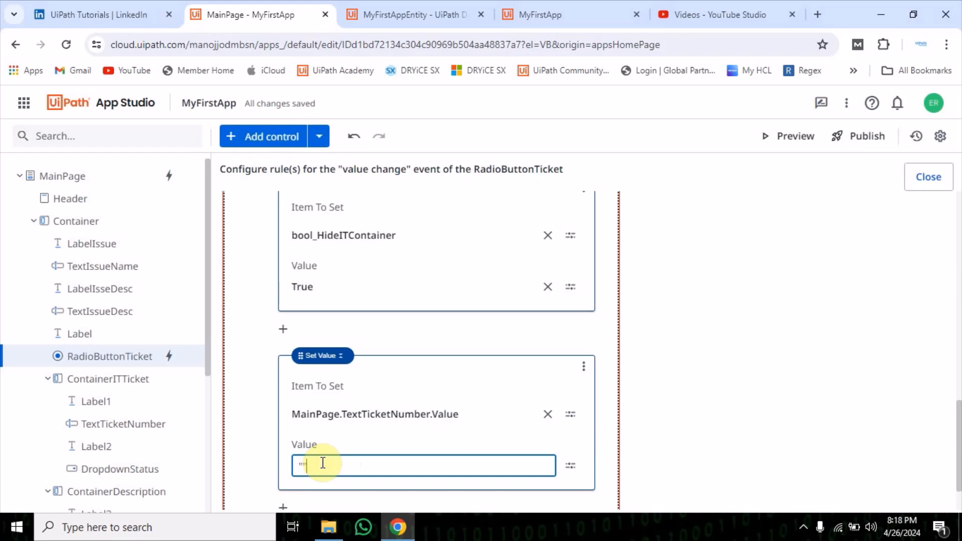
scroll(288, 454, "down", 1)
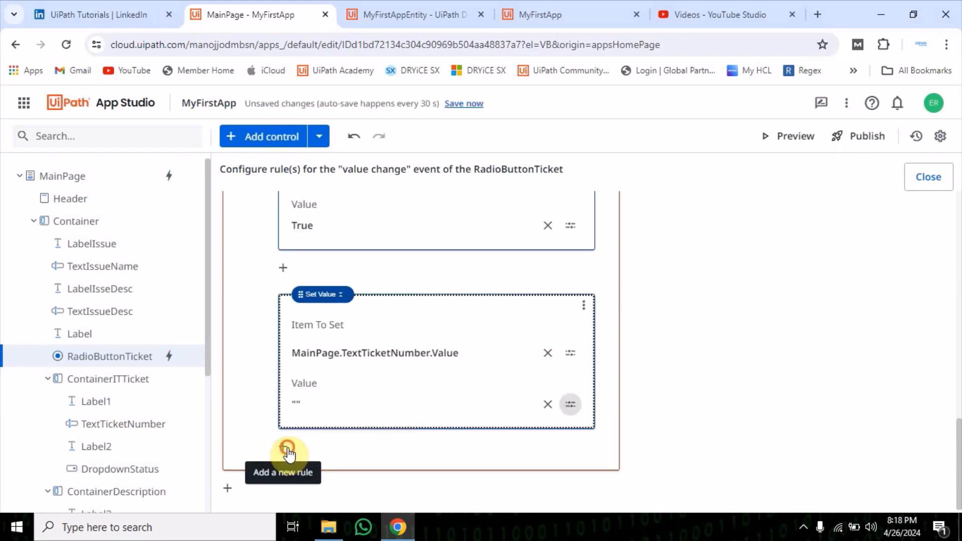
- Add a Reset Value rule at the end of the Else branch with MainPage.DropdownStatus.value as the item to reset
left_click(287, 447)
left_click(350, 467)
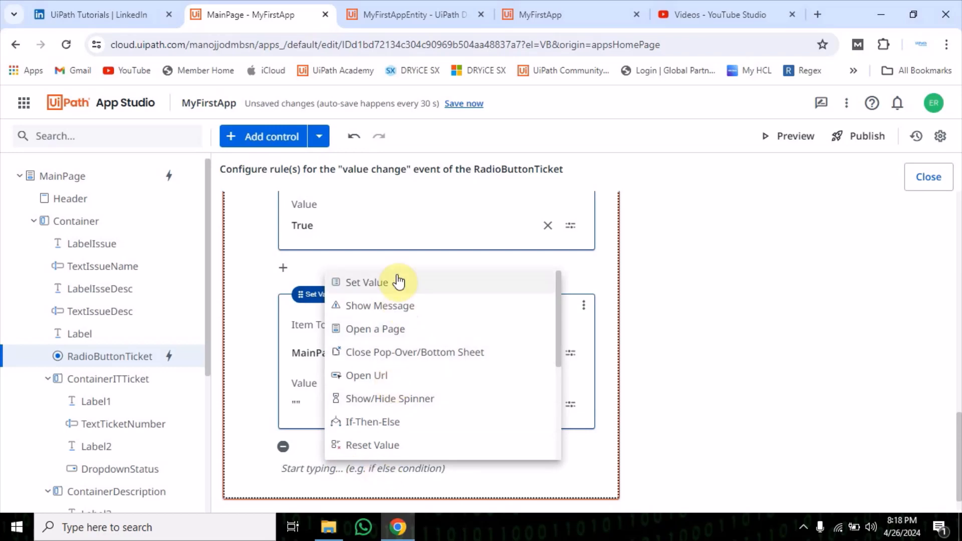
left_click(371, 445)
scroll(451, 430, "down", 2)
left_click(365, 415)
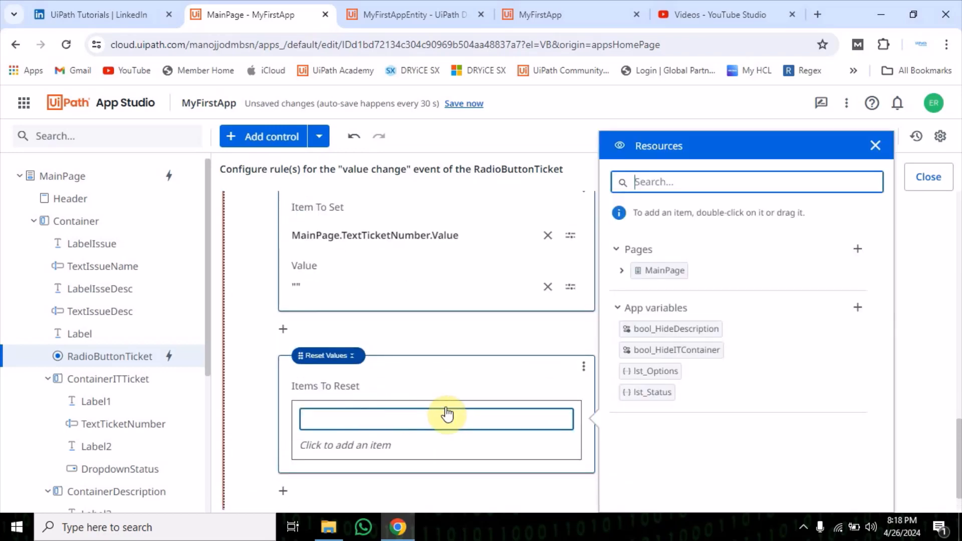
left_click(621, 271)
scroll(682, 430, "down", 5)
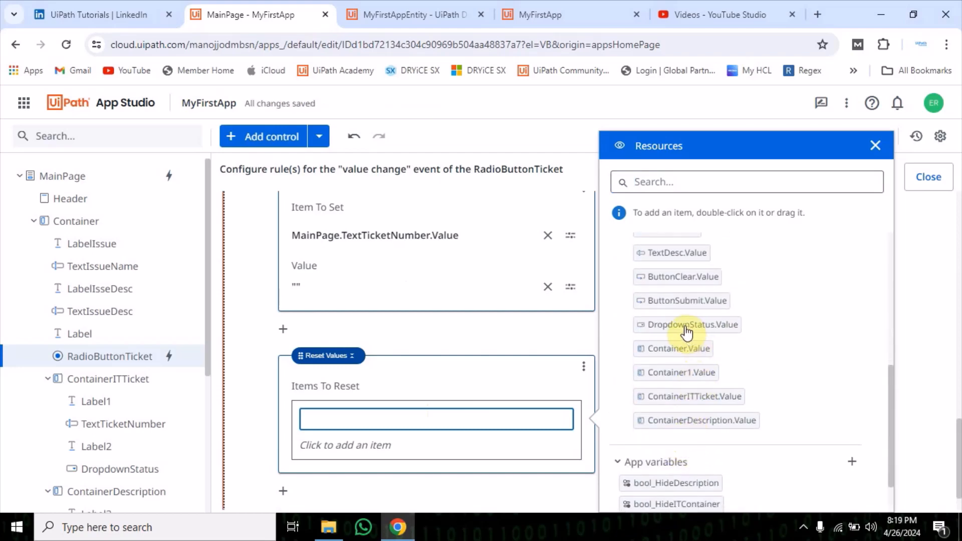
left_click_drag(686, 331, 396, 420)
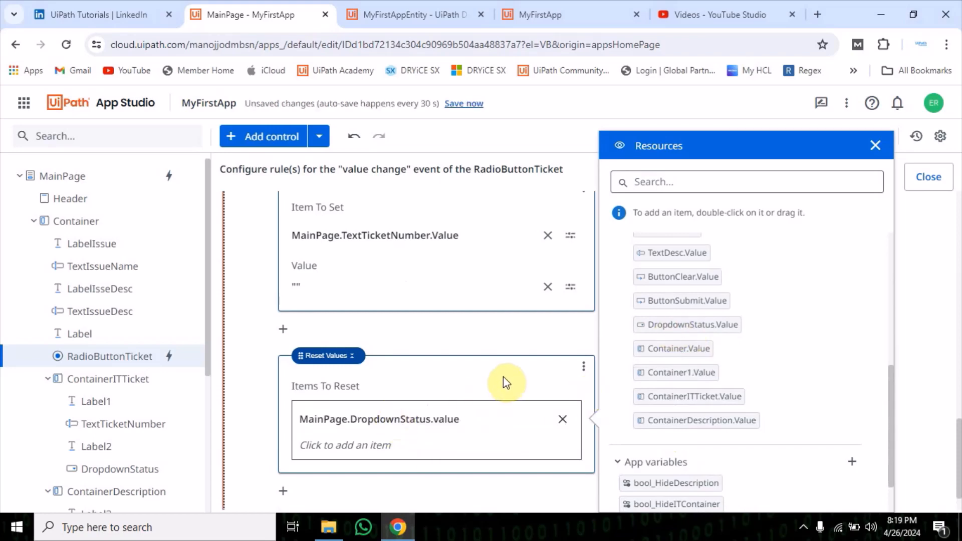
left_click(478, 341)
- Delete the Set Value rule for MainPage.TextTicketNumber.Value from the Else branch
scroll(471, 333, "up", 2)
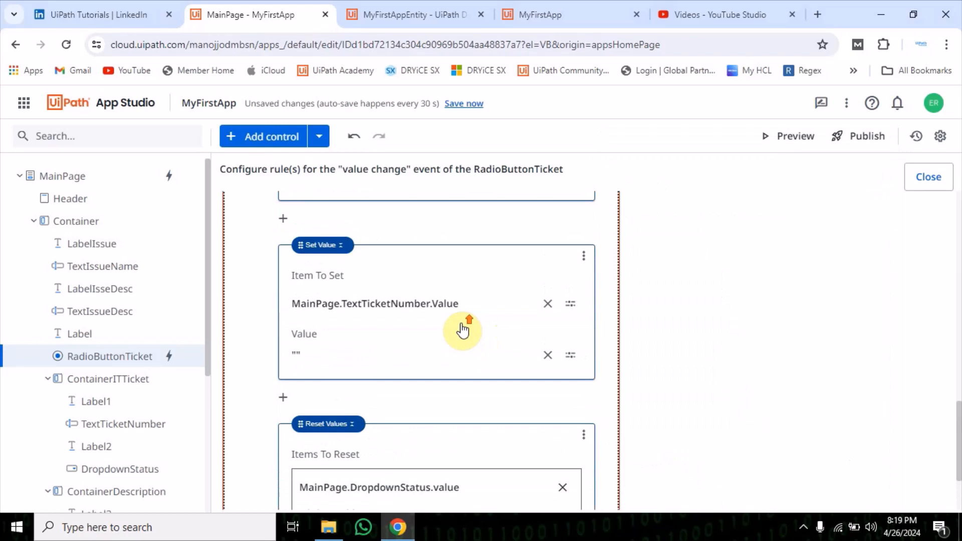
left_click(584, 258)
left_click(597, 307)
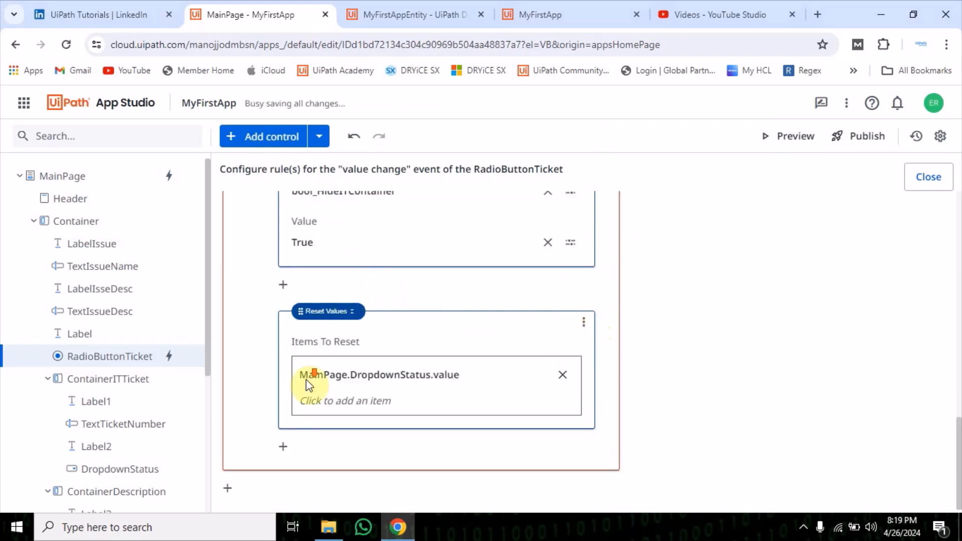
- Add another Reset Value rule at the end of the Else branch that resets MainPage.TextTicketNumber.value
left_click(288, 445)
left_click(339, 467)
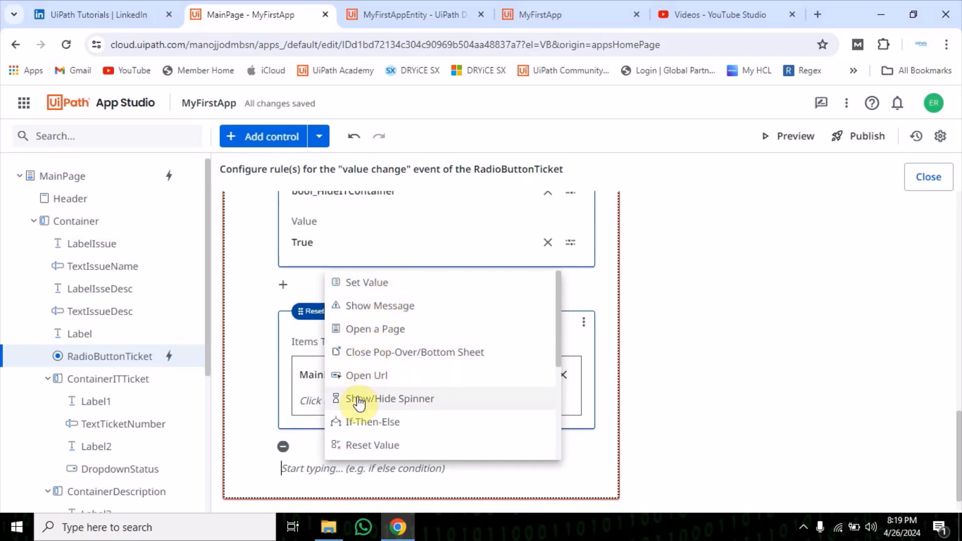
left_click(370, 442)
scroll(427, 447, "down", 2)
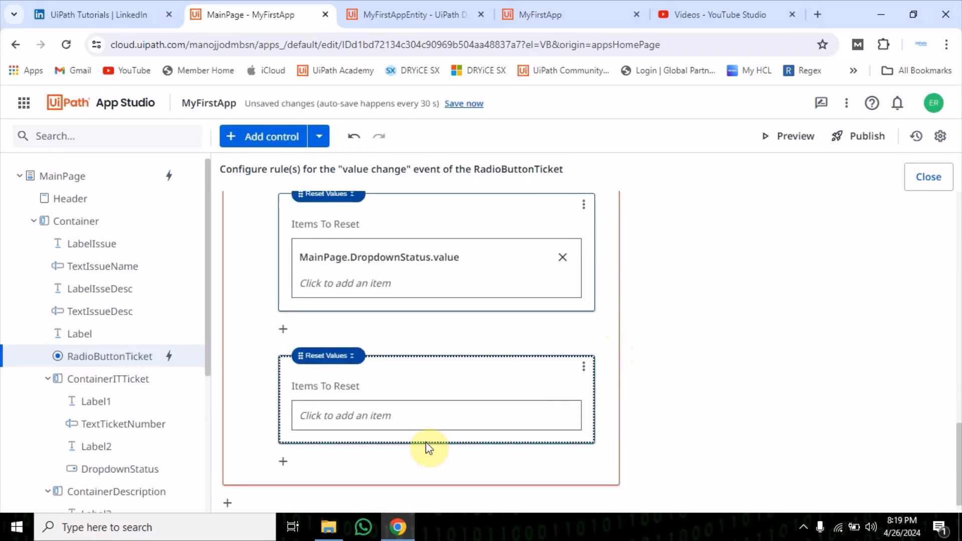
left_click(370, 416)
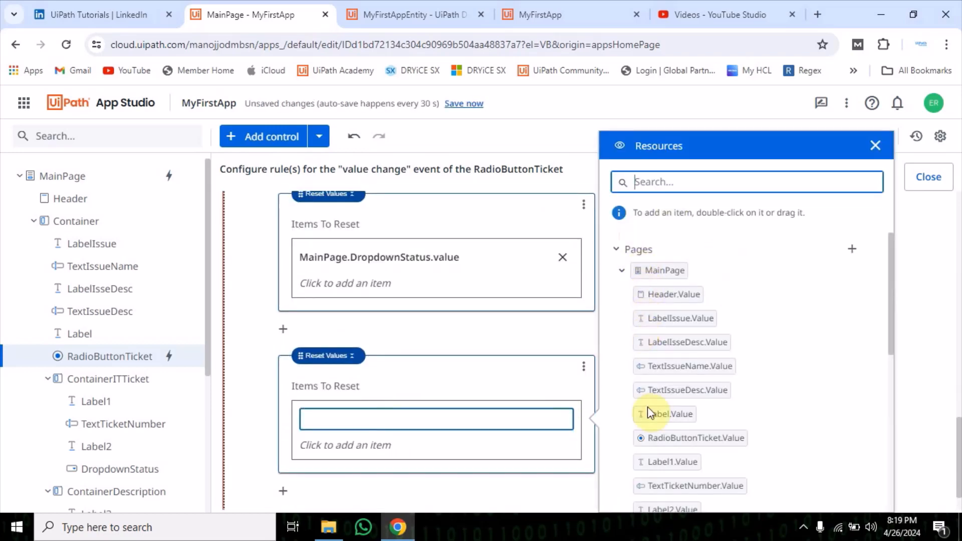
scroll(651, 420, "down", 3)
scroll(677, 478, "down", 3)
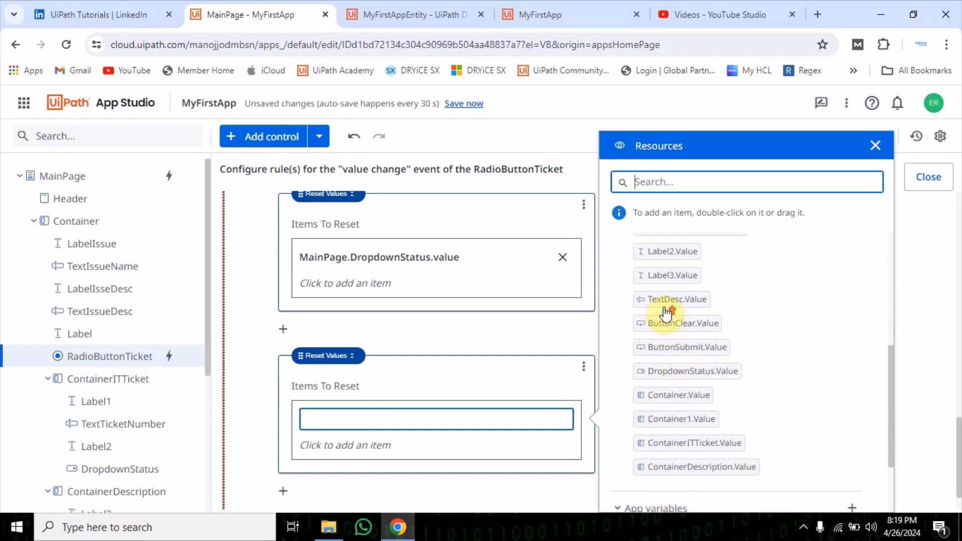
scroll(671, 326, "up", 1)
left_click_drag(675, 277, 393, 425)
left_click(495, 351)
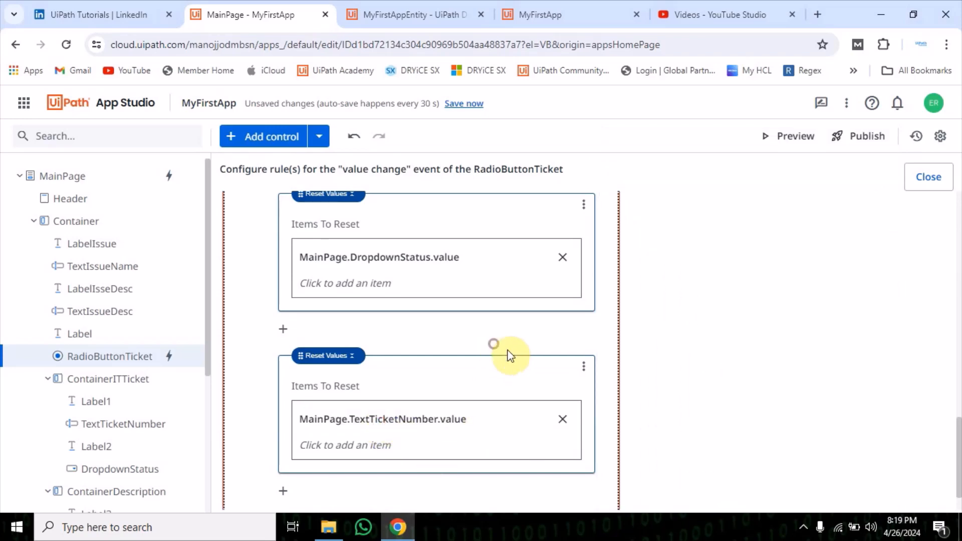
- Launch a new preview of the app and close the old MyFirstApp preview
left_click(799, 139)
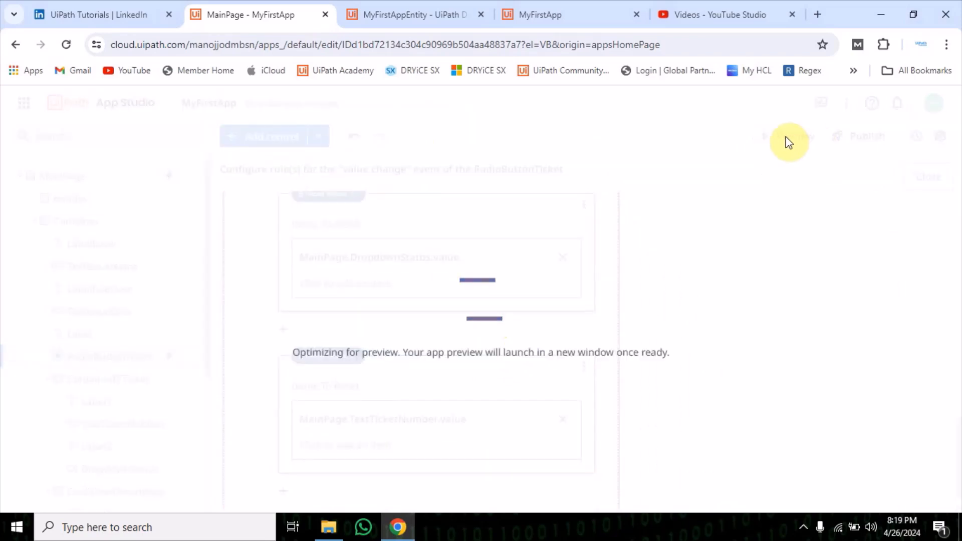
left_click(418, 7)
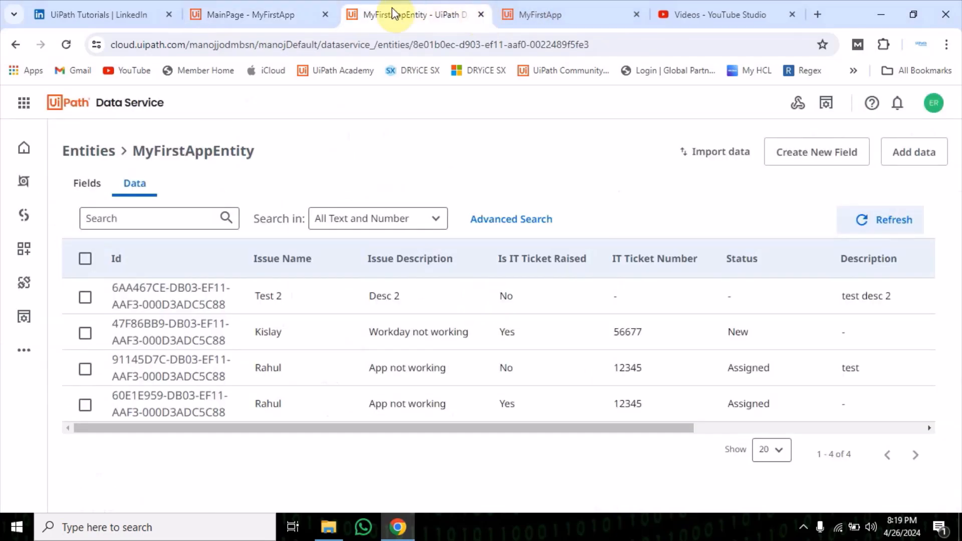
left_click(542, 15)
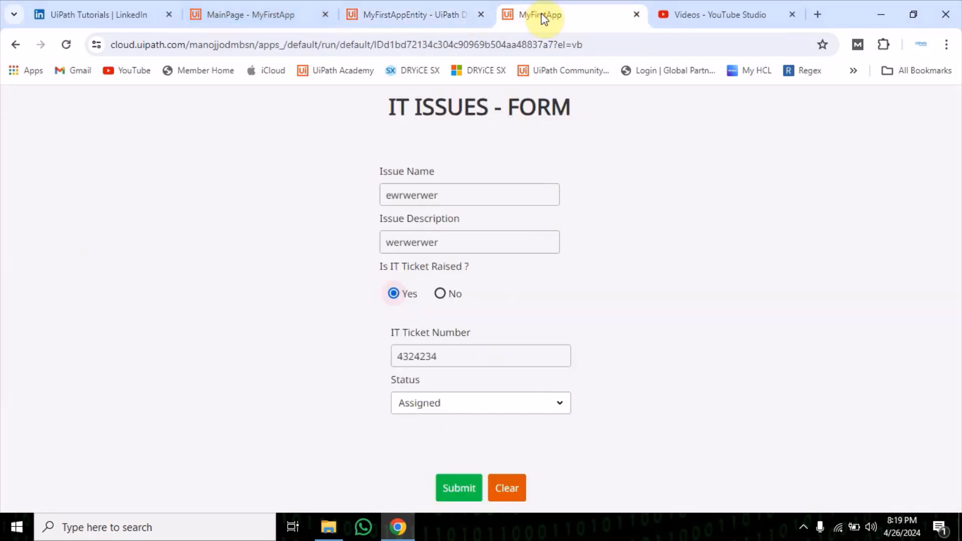
left_click(636, 15)
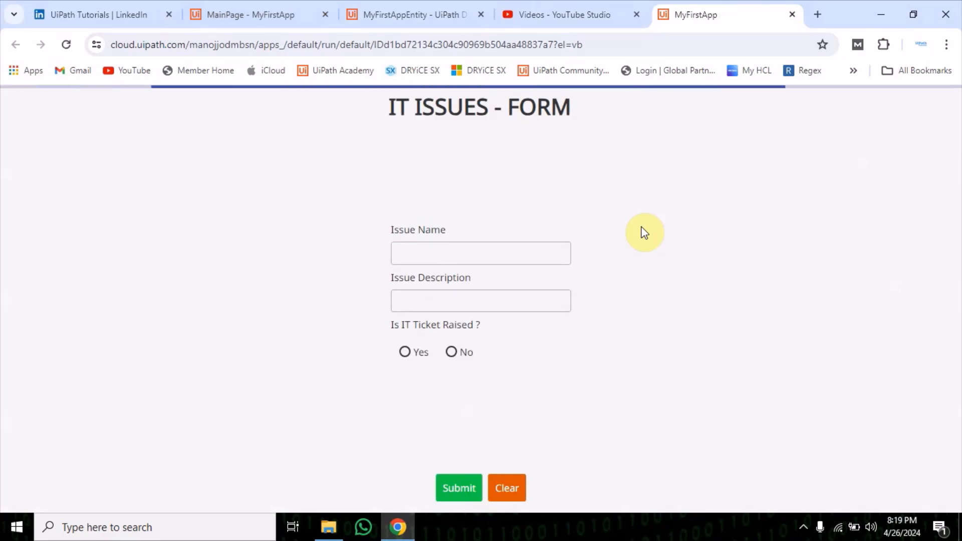
- Fill in the form with issue name dsffsdf, description sdfsdfsdf, IT ticket raised Yes, ticket number 3242342 and Status Success
left_click(452, 249)
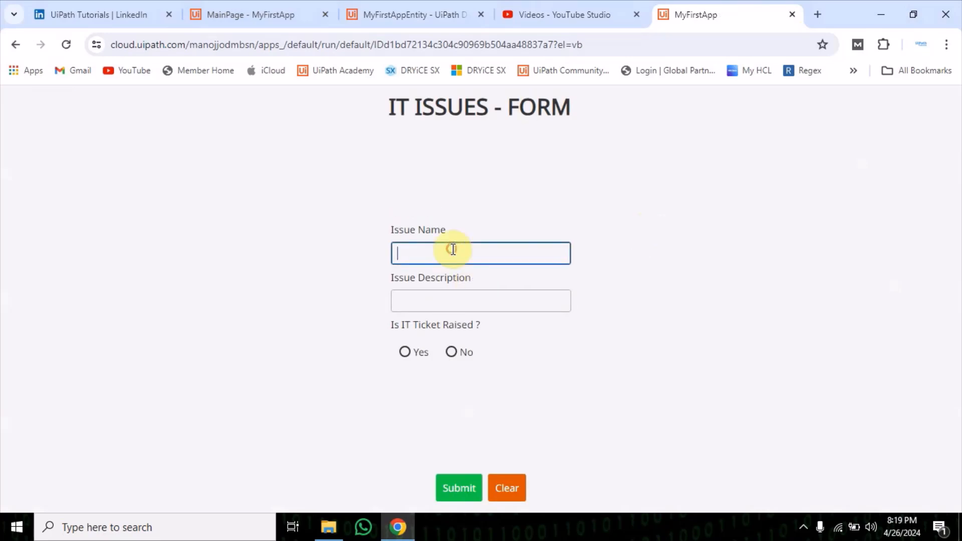
left_click(437, 300)
type("sdfsdfsdf")
left_click(405, 352)
left_click(418, 361)
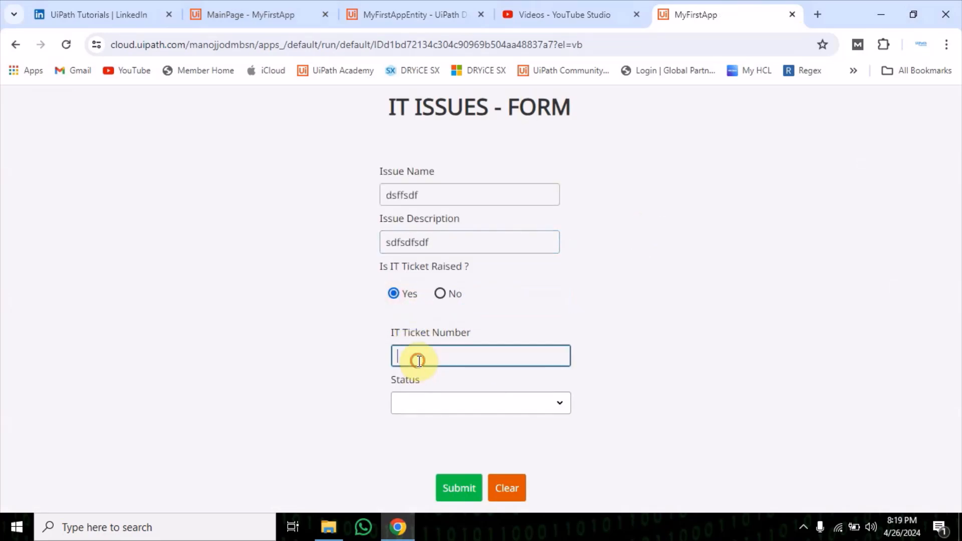
type("3242342")
left_click(444, 404)
left_click(419, 322)
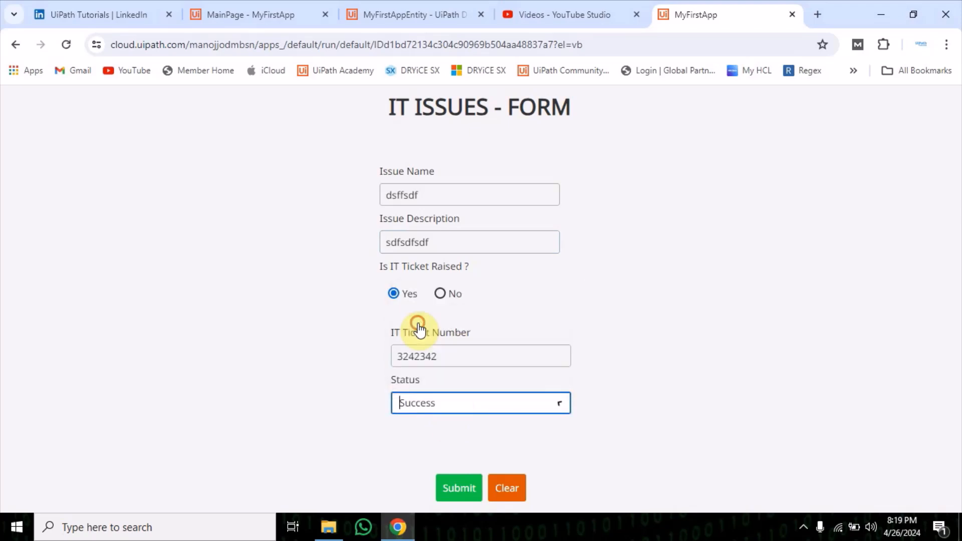
- Enter 324234 as the Description under No and switch the IT ticket answer between Yes and No to check which values are cleared
left_click(442, 294)
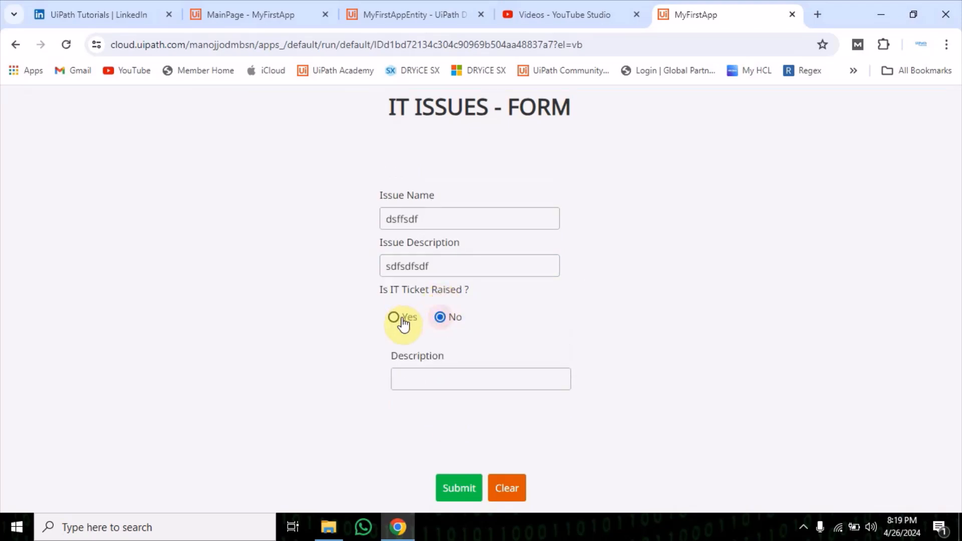
left_click(429, 373)
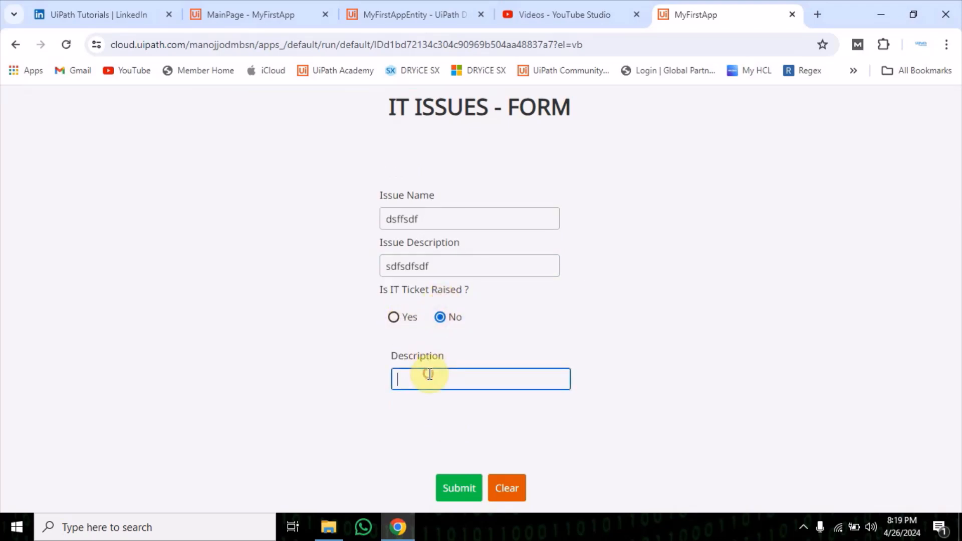
left_click(395, 317)
left_click(440, 317)
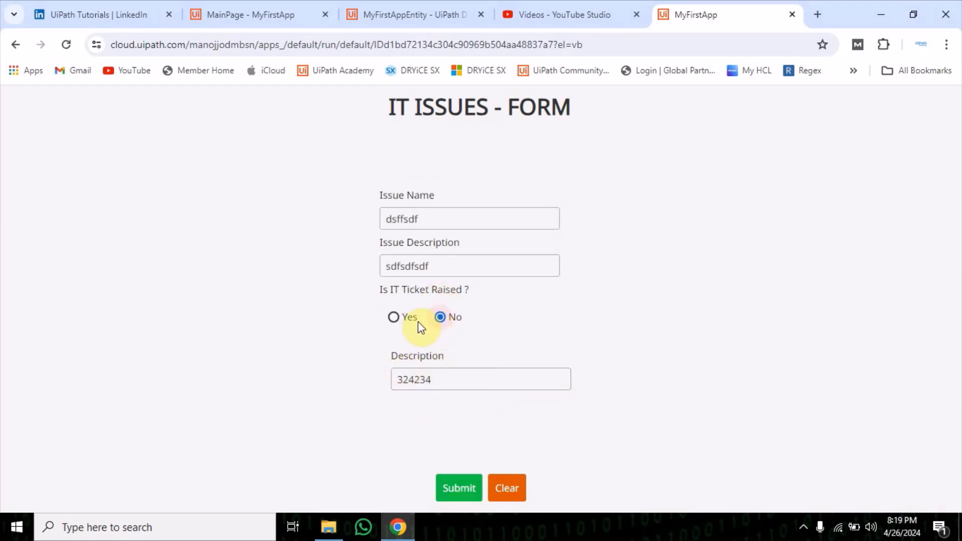
left_click(393, 317)
left_click(454, 315)
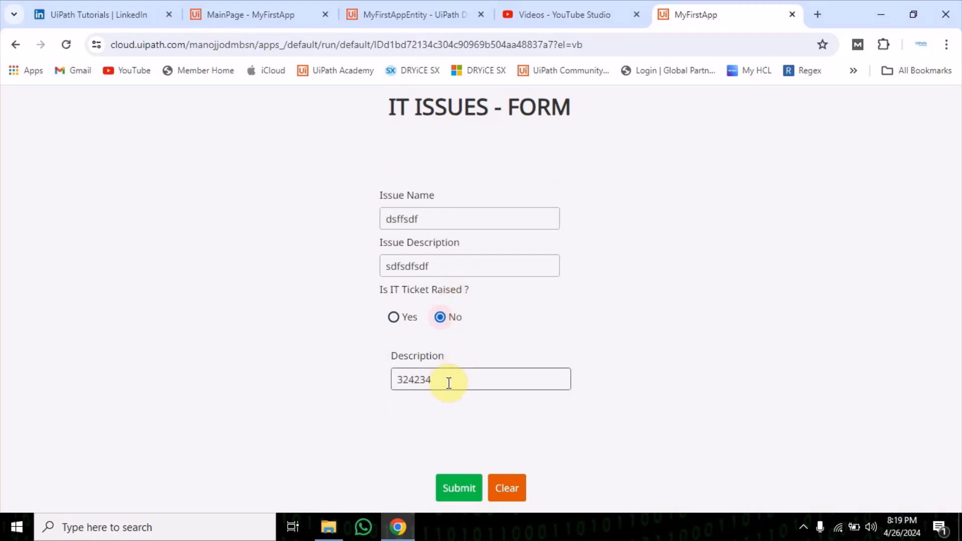
- In the RadioButtonTicket value change rules, add a Reset Value rule at the end of the Then branch that resets MainPage.TextDesc.value
left_click(253, 14)
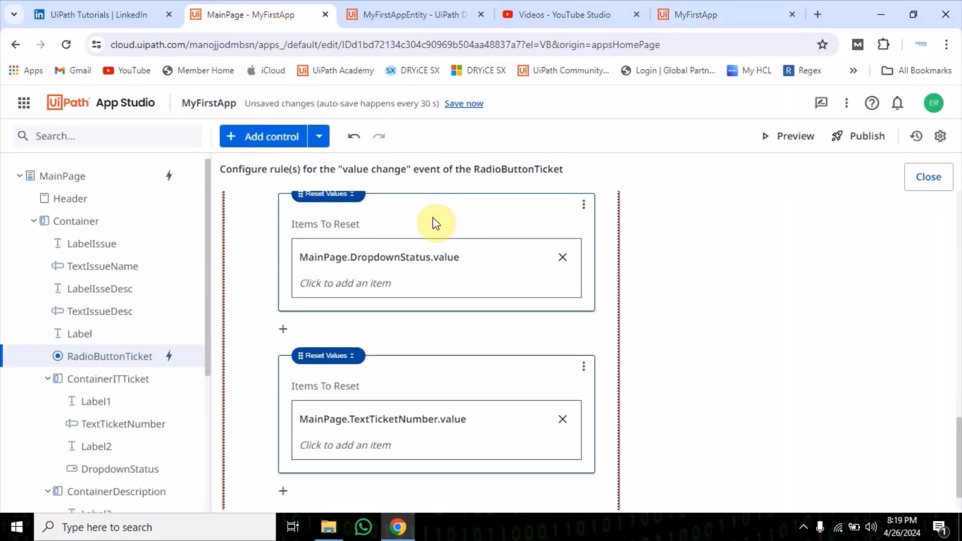
scroll(423, 374, "up", 5)
scroll(425, 380, "down", 3)
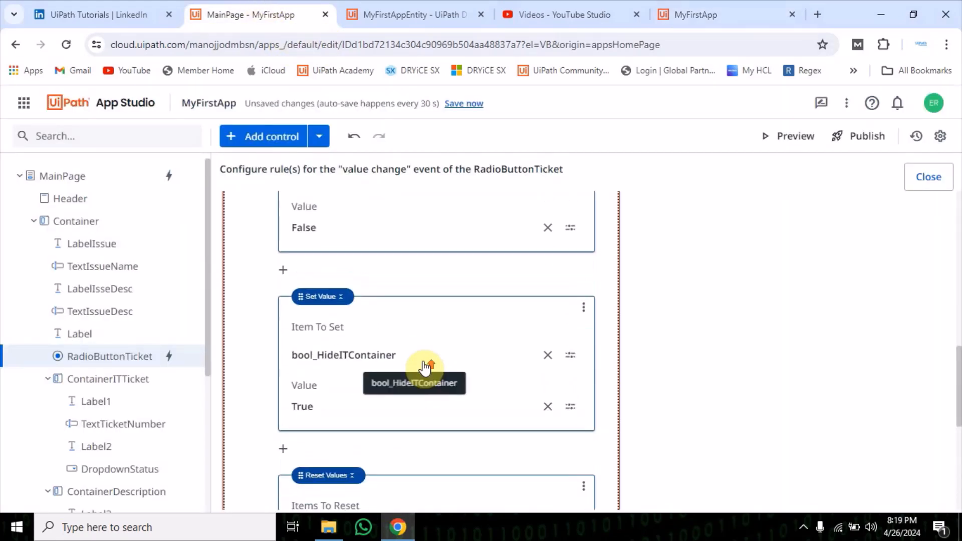
scroll(425, 380, "up", 10)
scroll(423, 365, "up", 1)
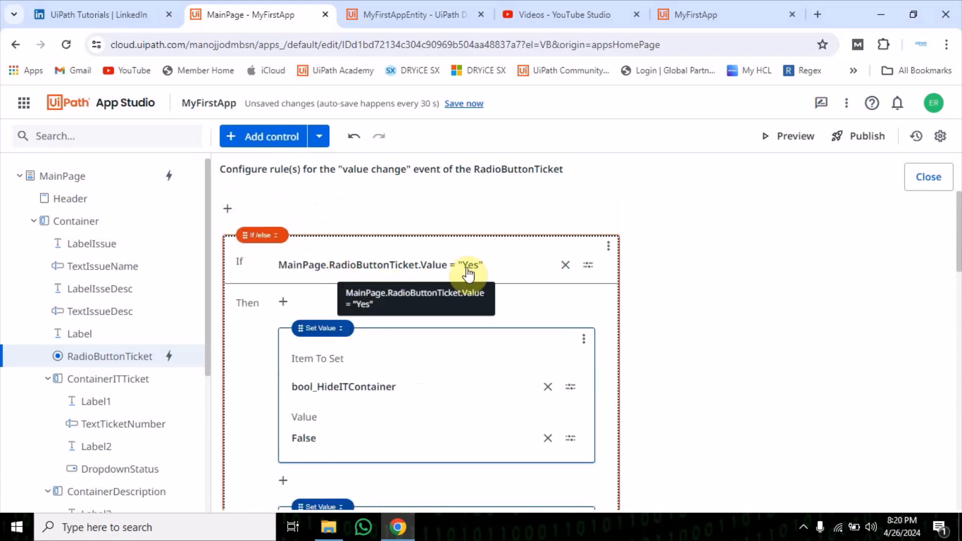
scroll(413, 346, "down", 4)
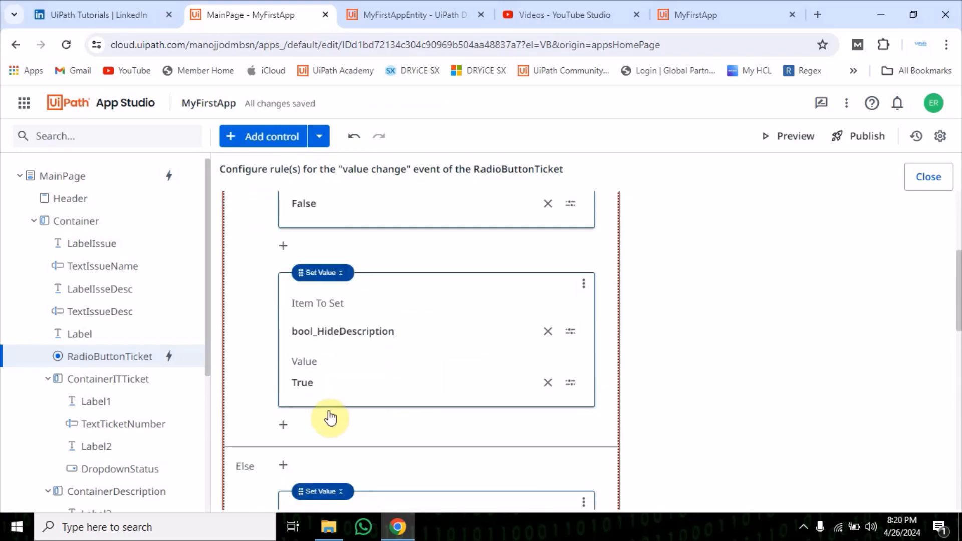
left_click(332, 444)
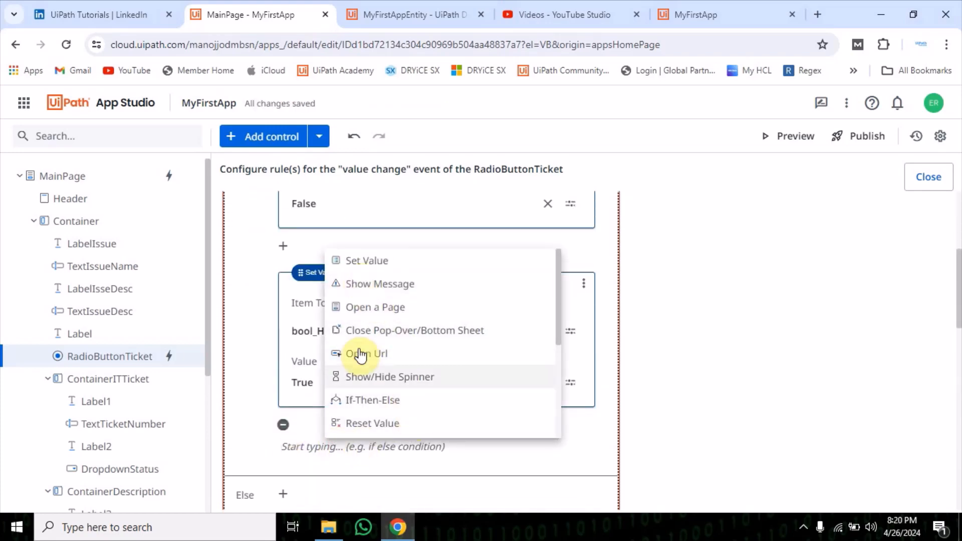
left_click(369, 424)
scroll(562, 350, "down", 2)
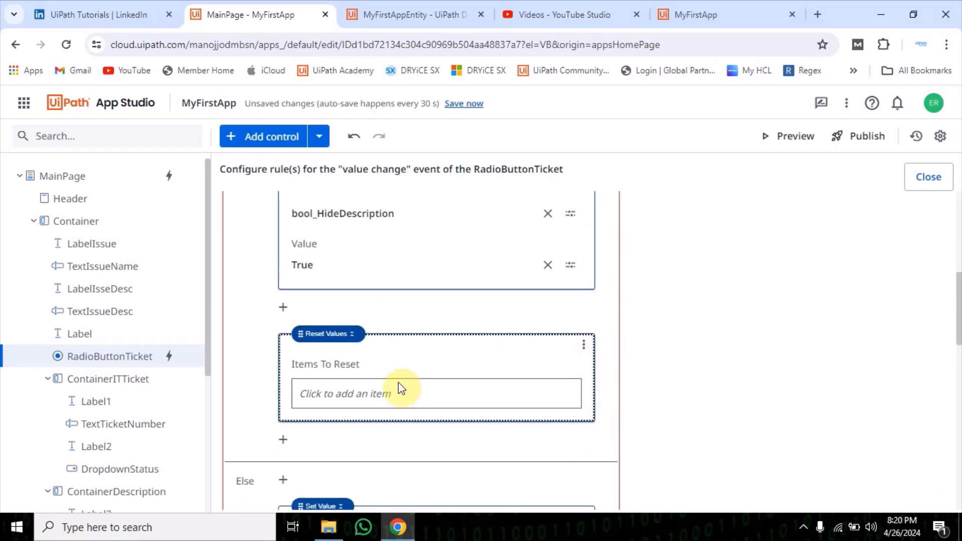
left_click(383, 388)
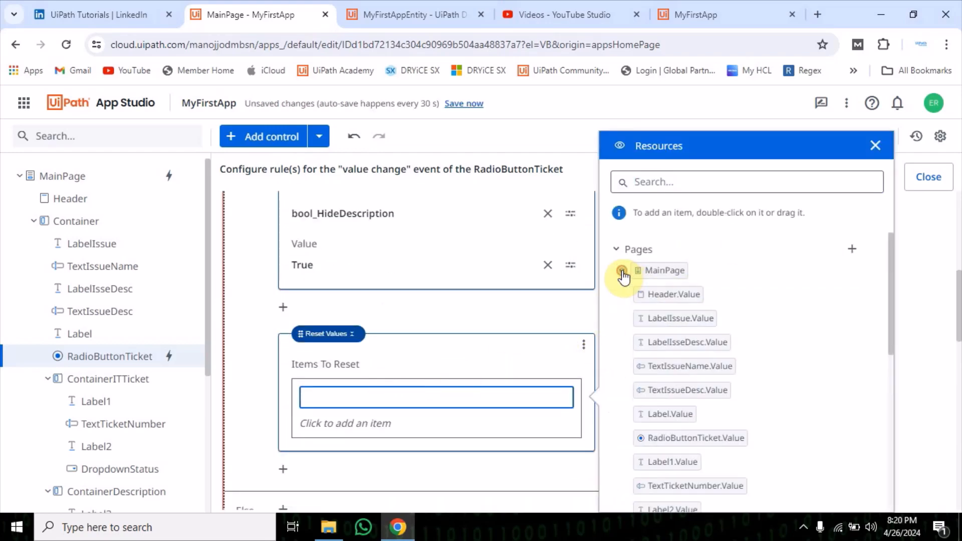
scroll(687, 386, "down", 5)
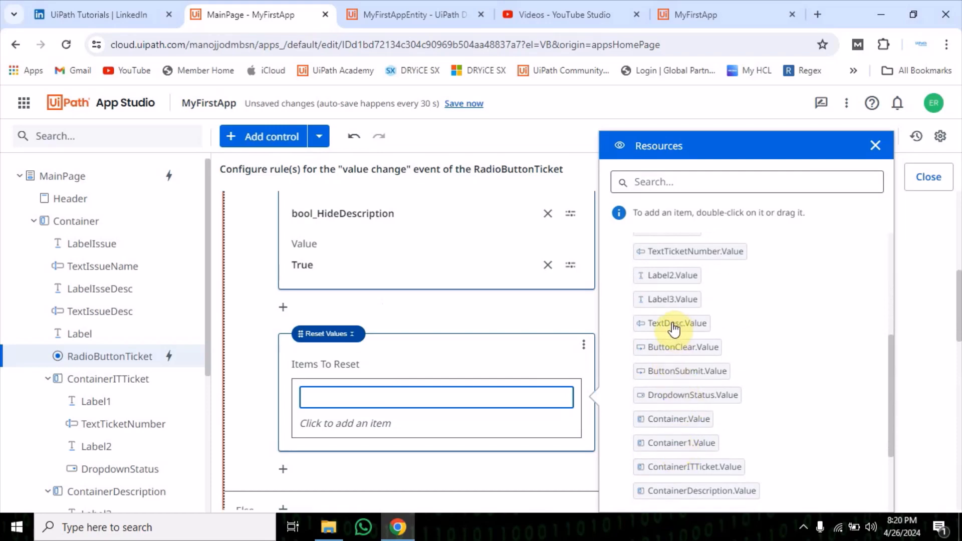
left_click_drag(669, 330, 378, 400)
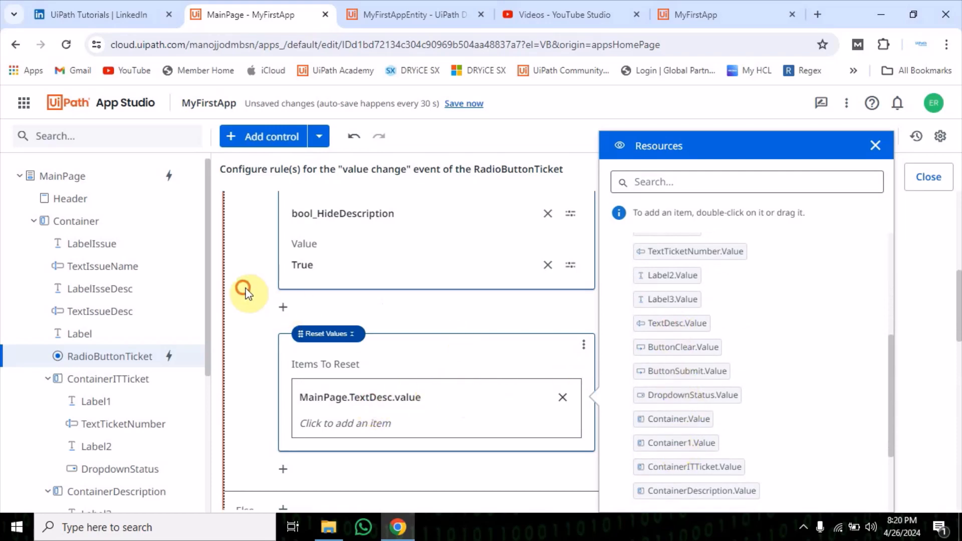
- Launch a new preview of the app with the updated rules and close the old MyFirstApp preview
left_click(792, 135)
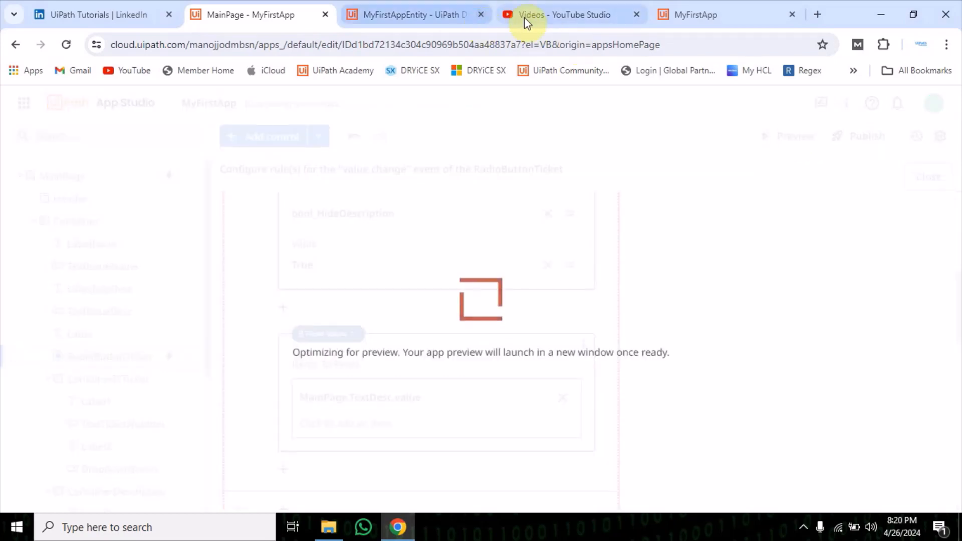
left_click(425, 15)
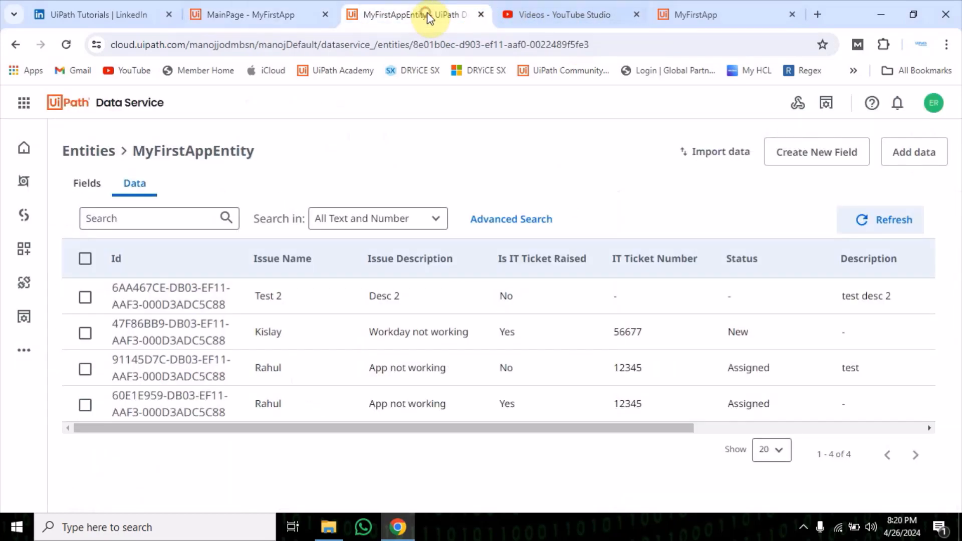
left_click(791, 14)
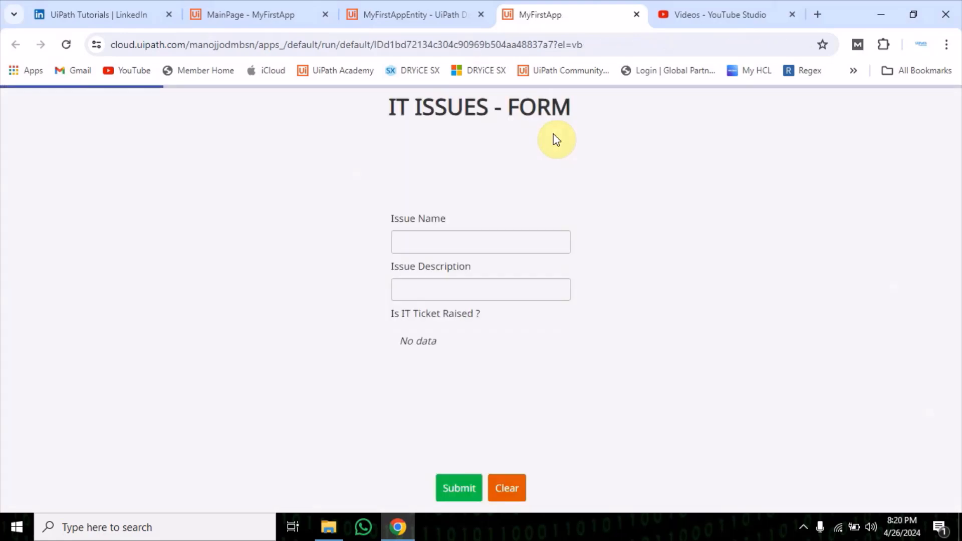
- Fill in the form with issue name wewqeqwe, description t4e5ewrewrew, IT ticket raised Yes, ticket number 353534 and Status Success
left_click(441, 252)
type("wewqeqwe")
left_click(426, 294)
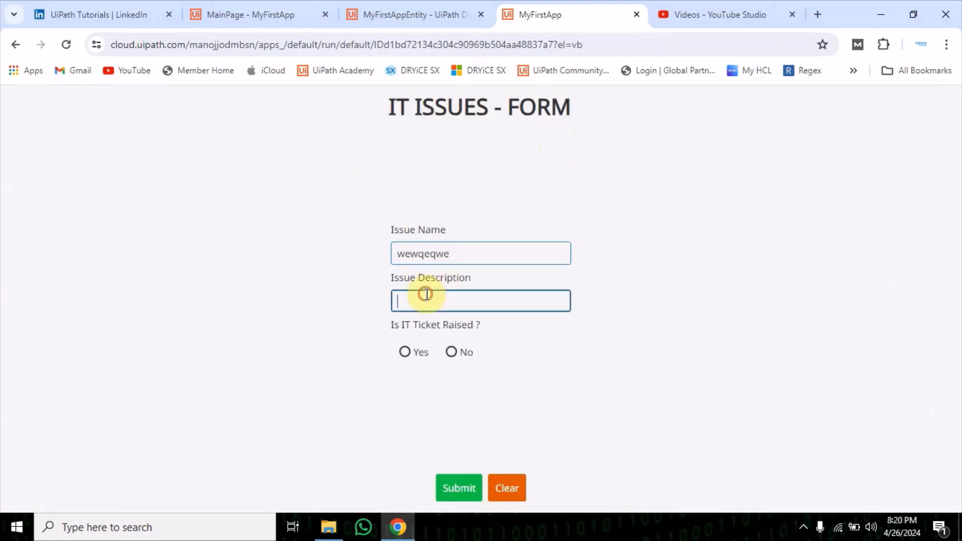
type("t4e5ewrewrew")
left_click(423, 351)
left_click(425, 354)
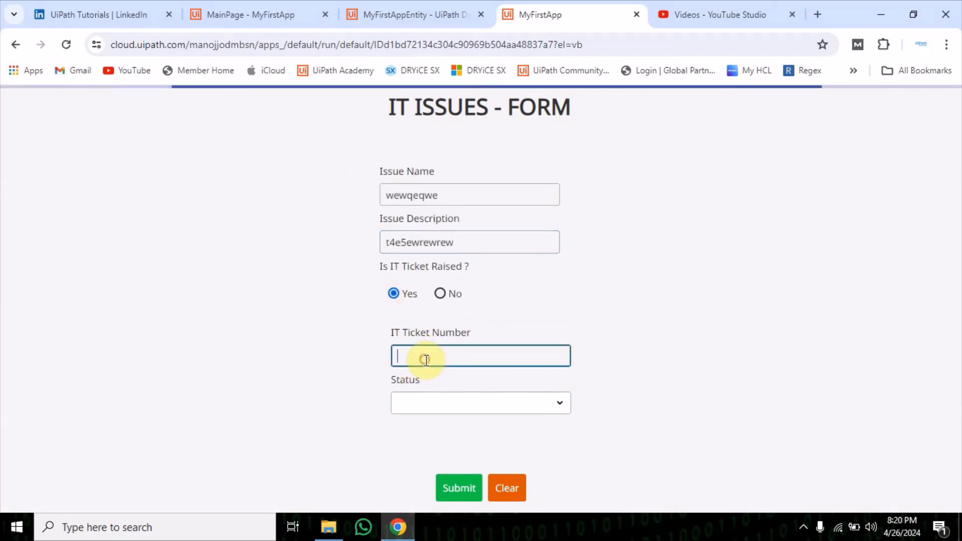
type("353534")
left_click(432, 401)
left_click(443, 456)
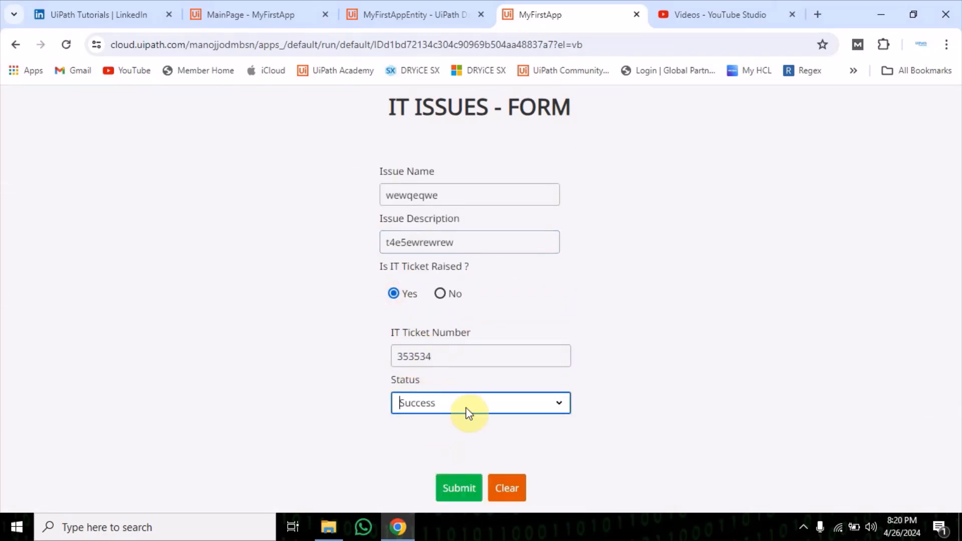
- Switch the IT ticket answer to No and back to Yes, and enter ticket number 34234 with Status Assigned
left_click(440, 295)
left_click(393, 294)
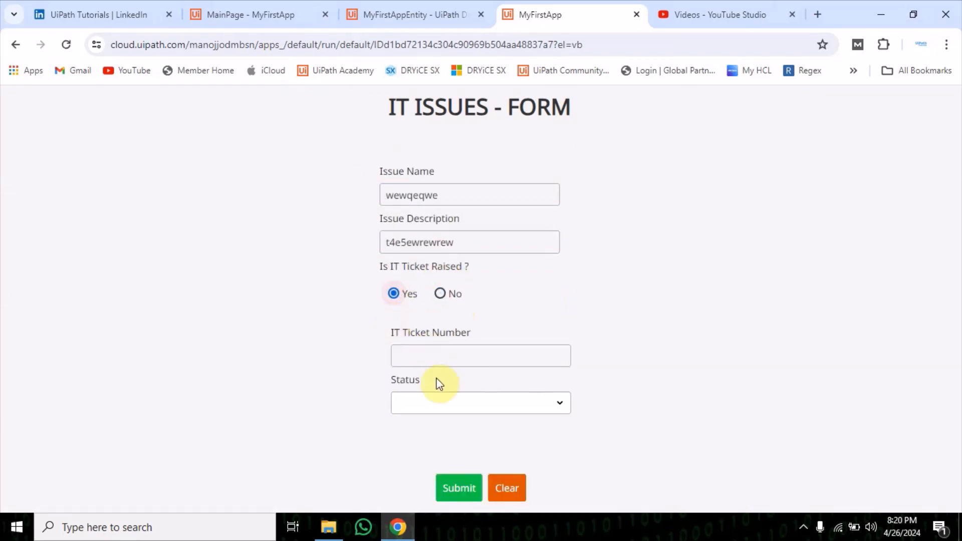
left_click(445, 357)
type("34234")
left_click(440, 400)
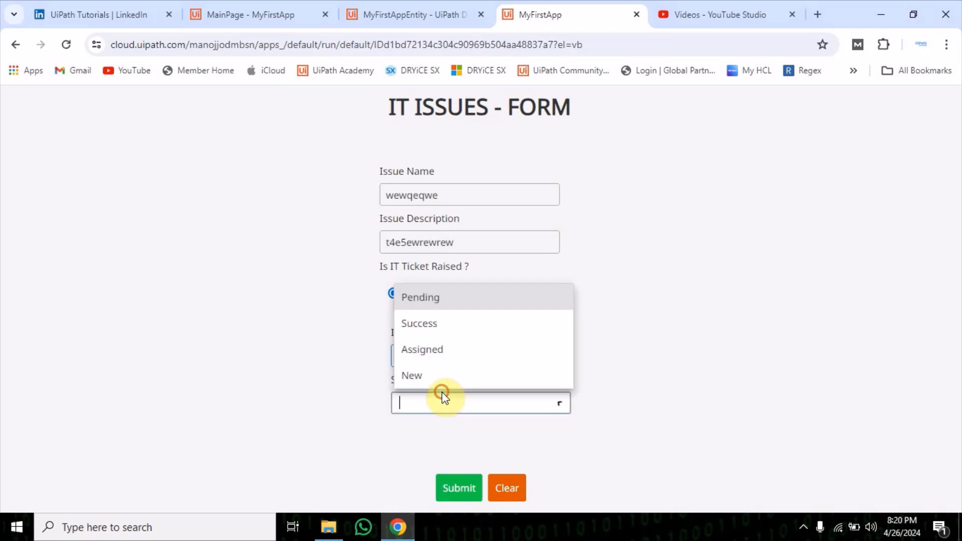
left_click(420, 349)
- Alternate the IT ticket answer between No and Yes, ending on Yes, to check whether the description, ticket number and status are cleared
left_click(440, 294)
left_click(439, 376)
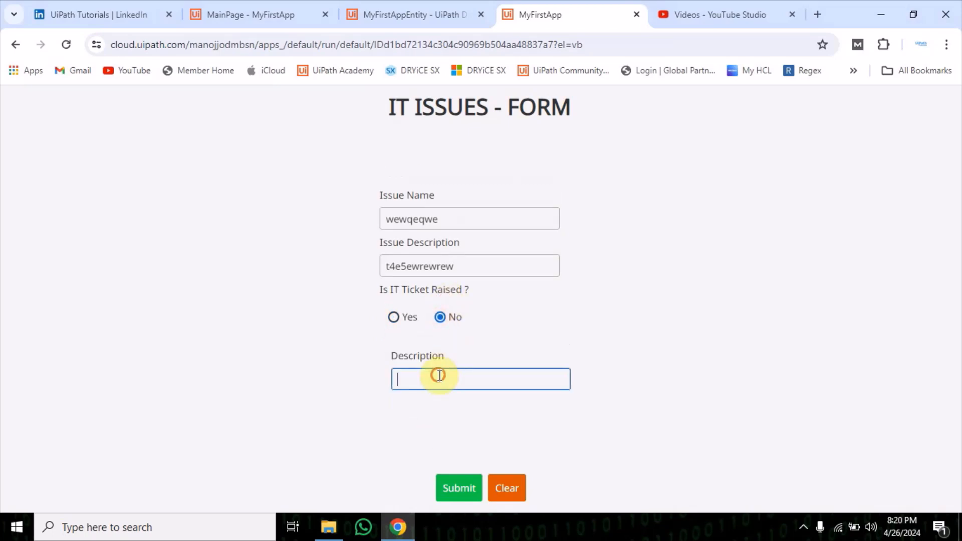
left_click(393, 317)
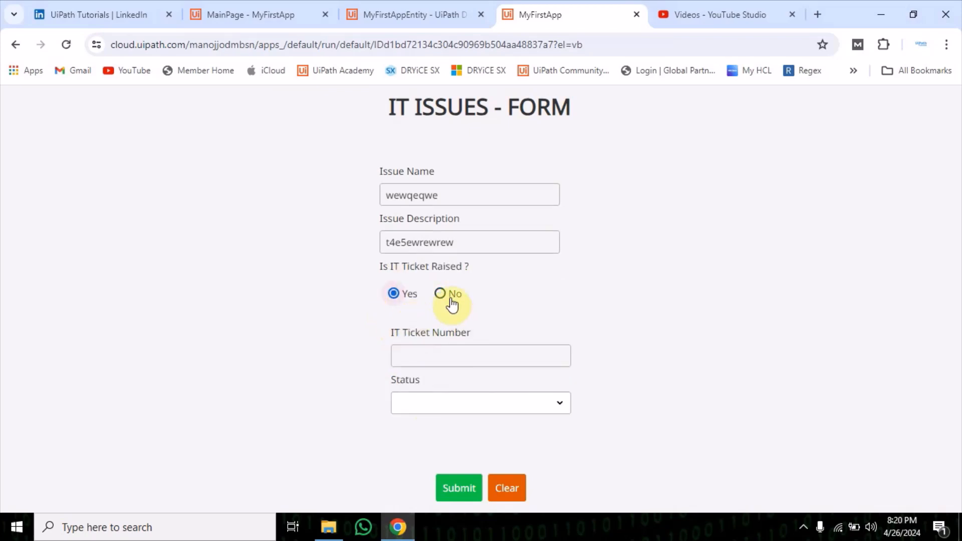
left_click(440, 294)
left_click(393, 317)
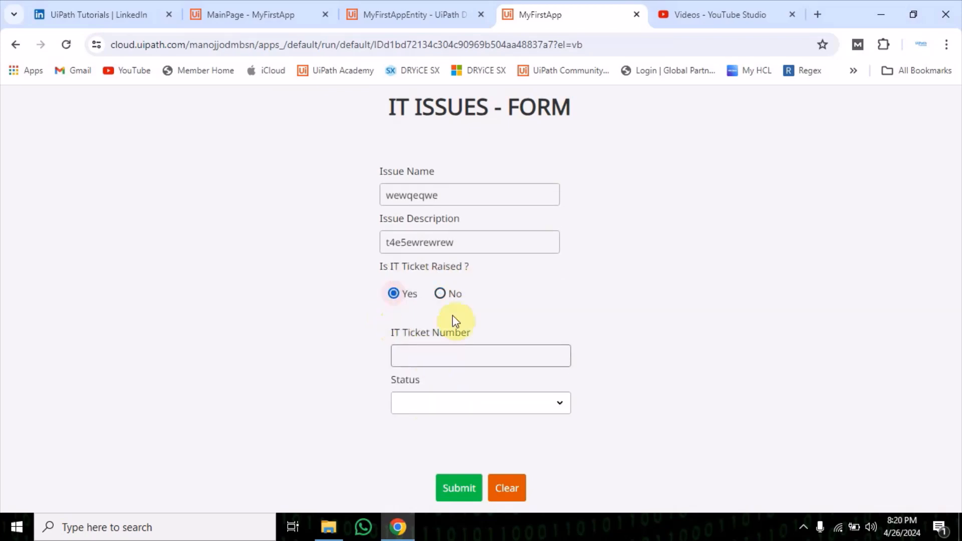
left_click(440, 294)
left_click(394, 317)
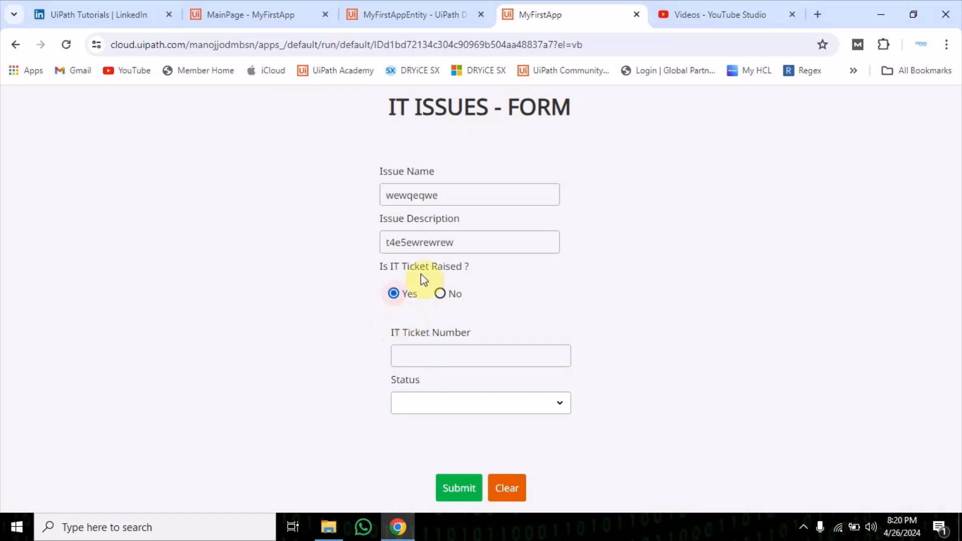
- Enter ereterte as the IT ticket number with Status Assigned, and switch the IT ticket answer to No
left_click(422, 351)
type("ereterte")
left_click(426, 401)
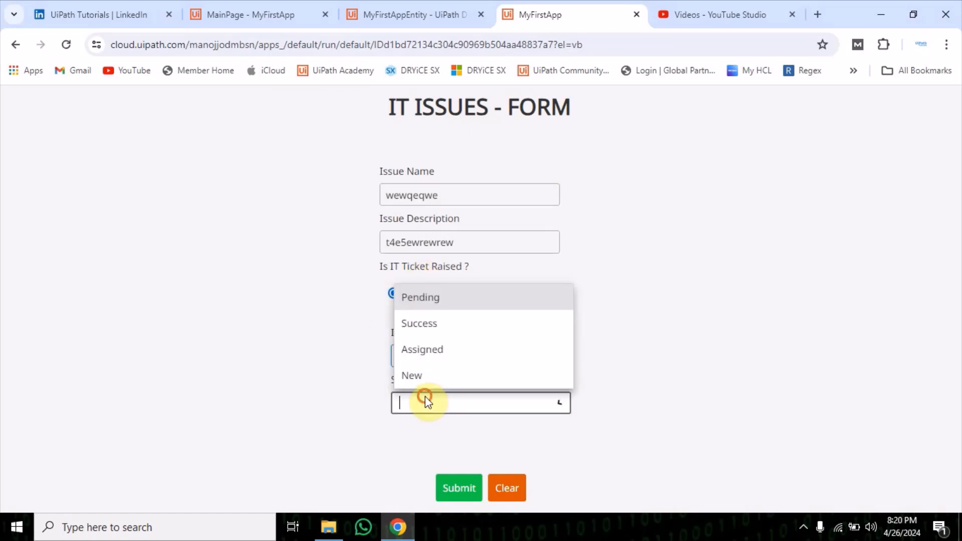
left_click(431, 354)
left_click(440, 294)
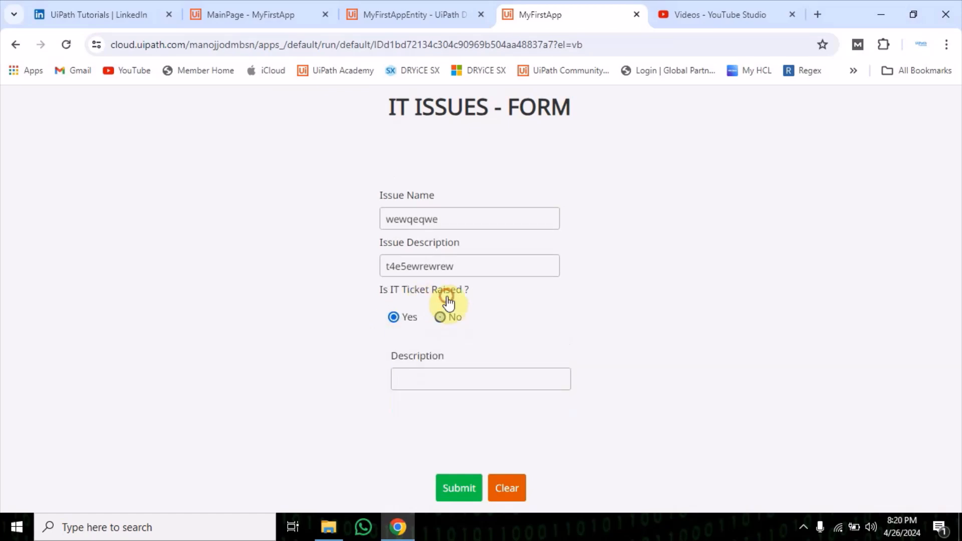
- Enter sefsdfsfdsdf as the Description and submit the form
left_click(438, 379)
type("sefsdfsfdsdf")
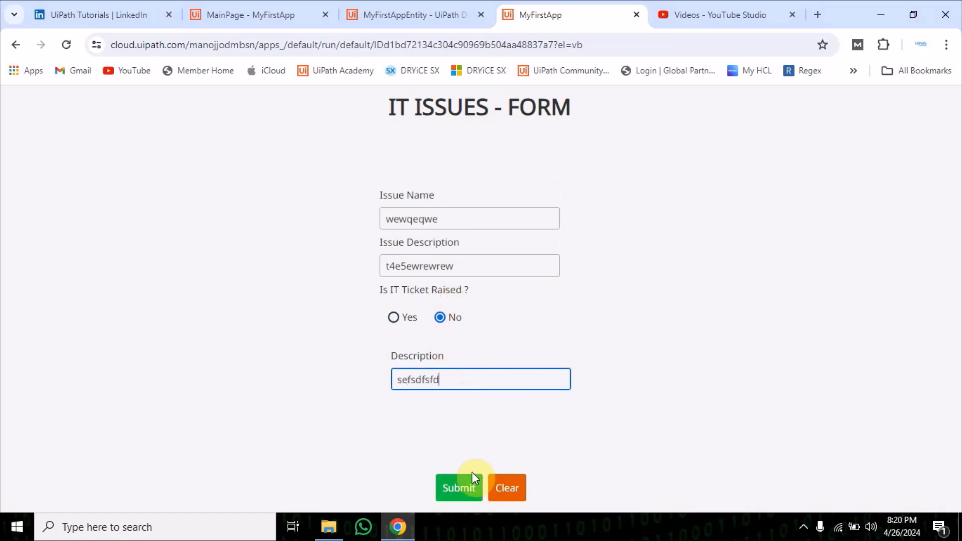
left_click(459, 482)
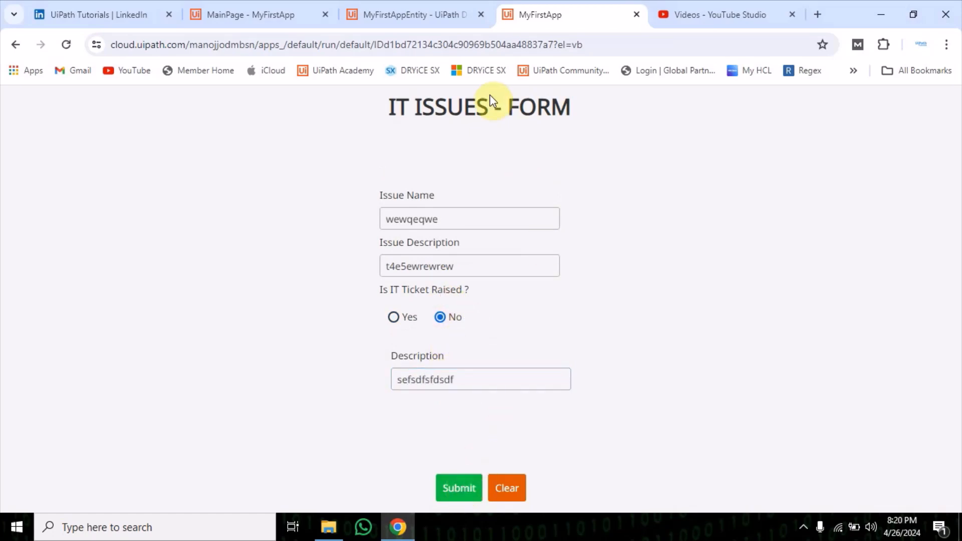
- Switch to the MyFirstAppEntity data in Data Service and refresh the records to check for the submitted entry
left_click(423, 24)
left_click(876, 225)
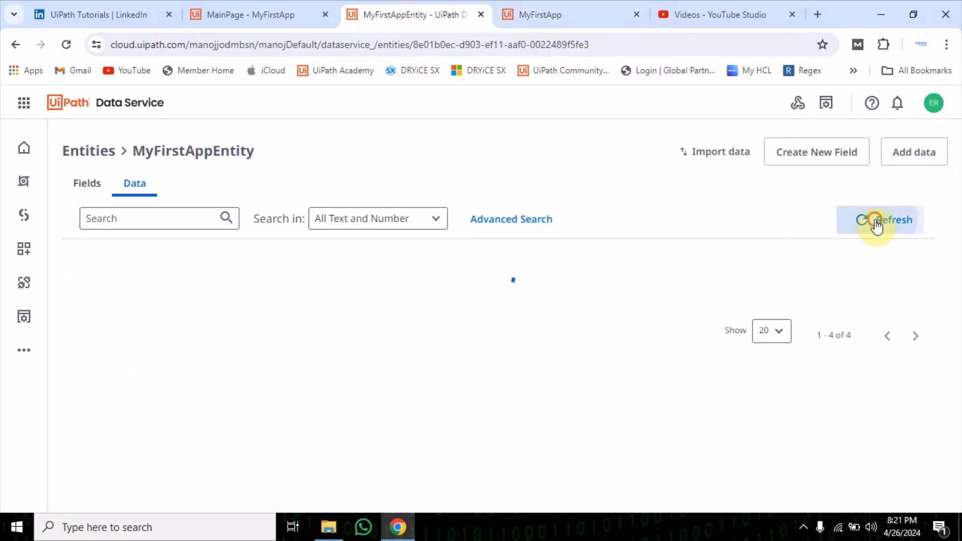